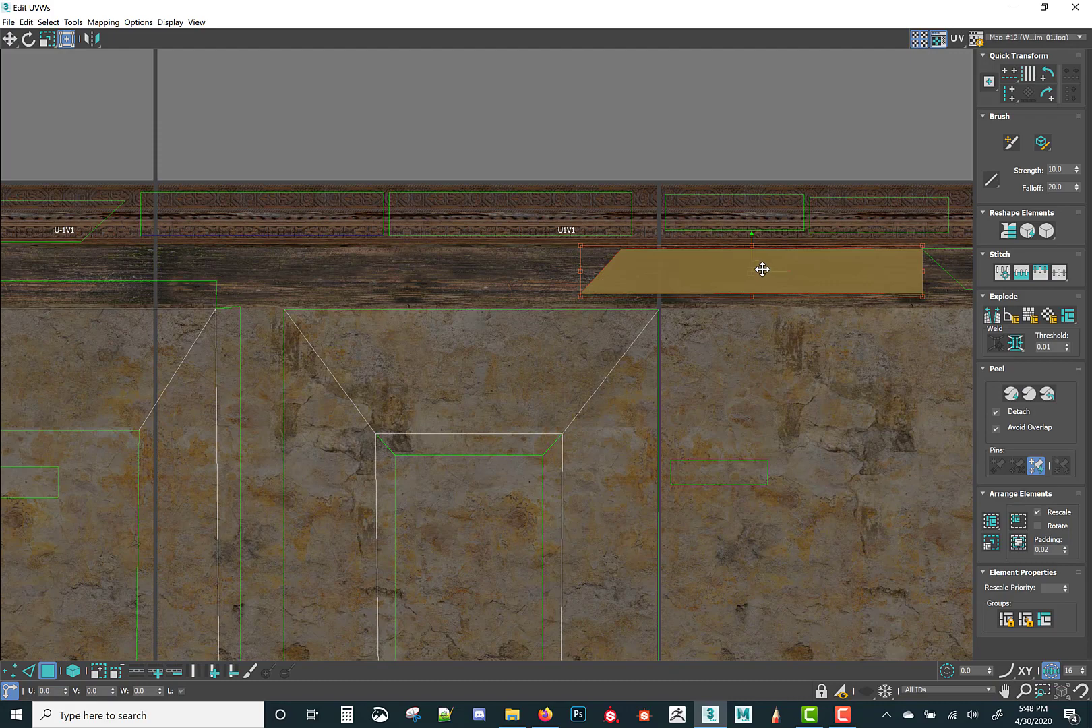
Step: Move the trapezoid shell along the wood band into tile U1V1 and inspect the textured door frame in the viewport
{"action": "left_click_drag", "start_coordinate": [761, 269], "coordinate": [469, 276]}
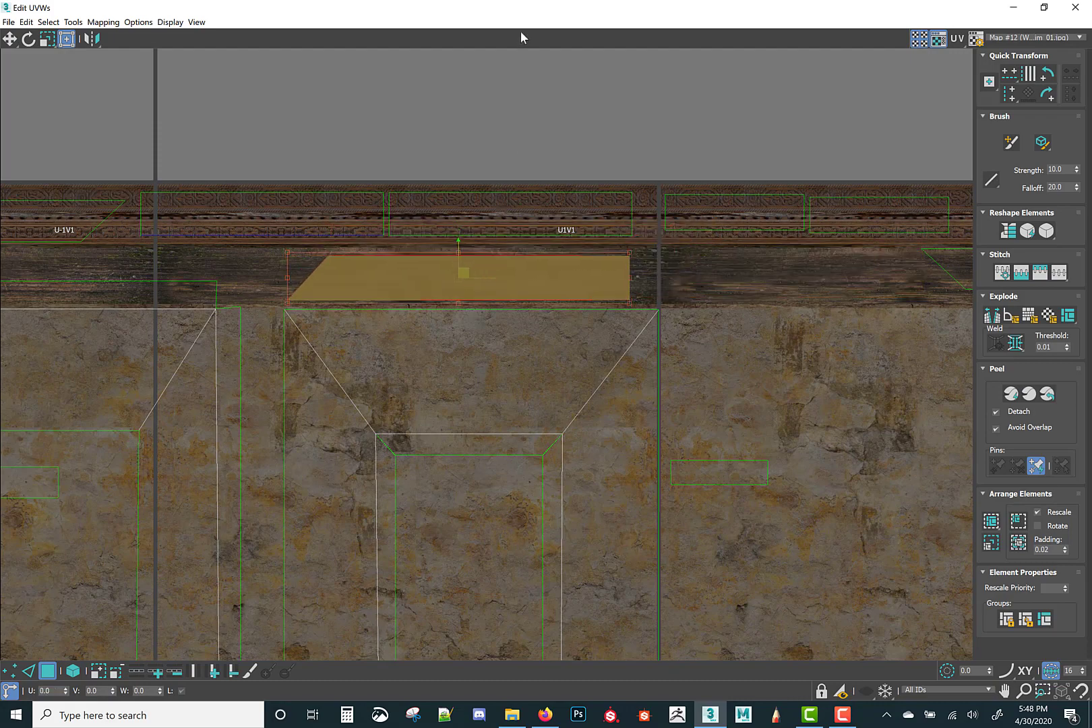
{"action": "double_click", "coordinate": [536, 8]}
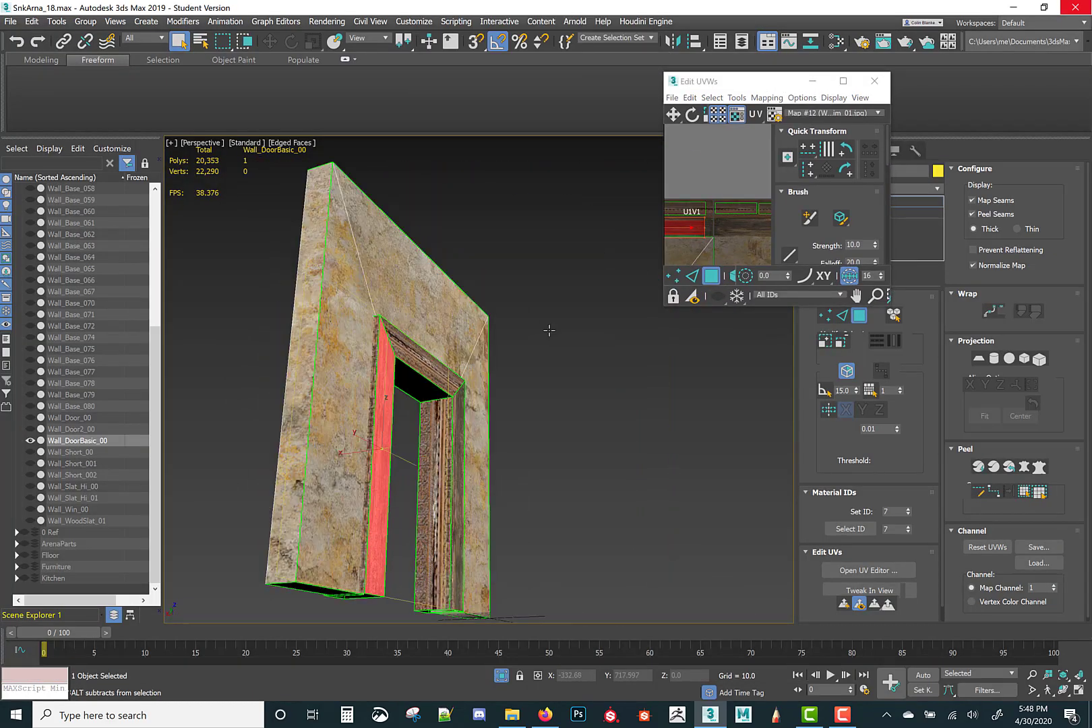
{"action": "middle_click_drag", "start_coordinate": [549, 331], "coordinate": [500, 327], "text": "alt"}
{"action": "left_click", "coordinate": [842, 84]}
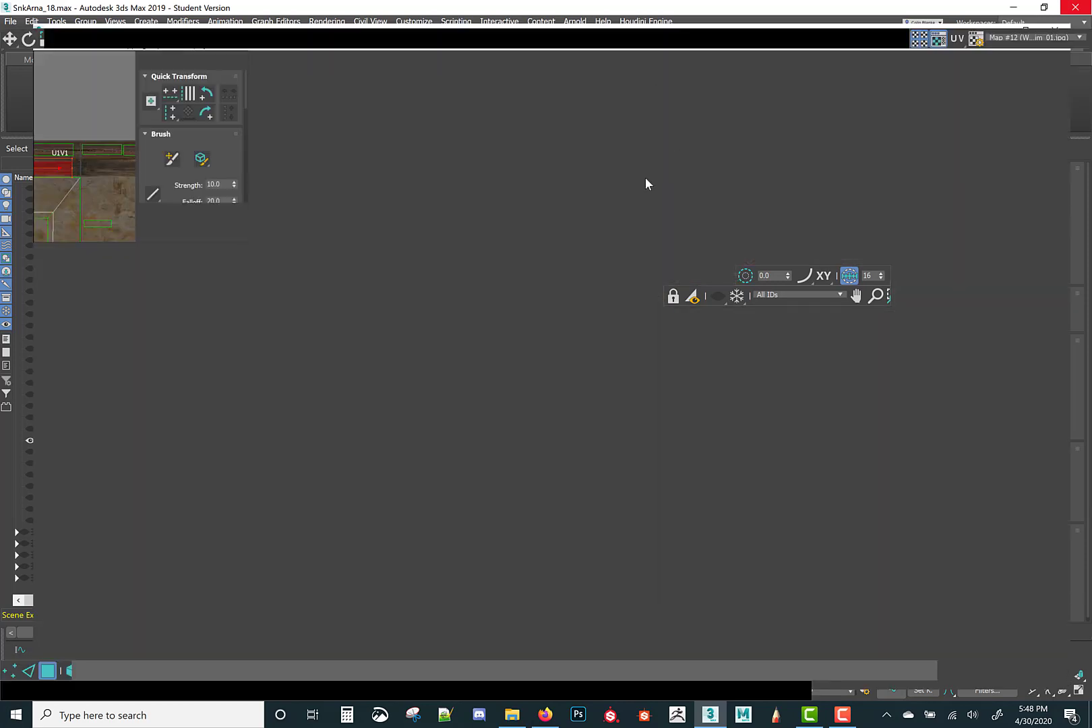
Step: Move the other two trapezoid shells along the wood band so they sit side by side in tile U2V1
{"action": "middle_click_drag", "start_coordinate": [576, 268], "coordinate": [563, 329]}
{"action": "scroll", "coordinate": [432, 330], "scroll_direction": "down", "scroll_amount": 2}
{"action": "middle_click_drag", "start_coordinate": [425, 325], "coordinate": [417, 327]}
{"action": "middle_click_drag", "start_coordinate": [805, 336], "coordinate": [592, 324]}
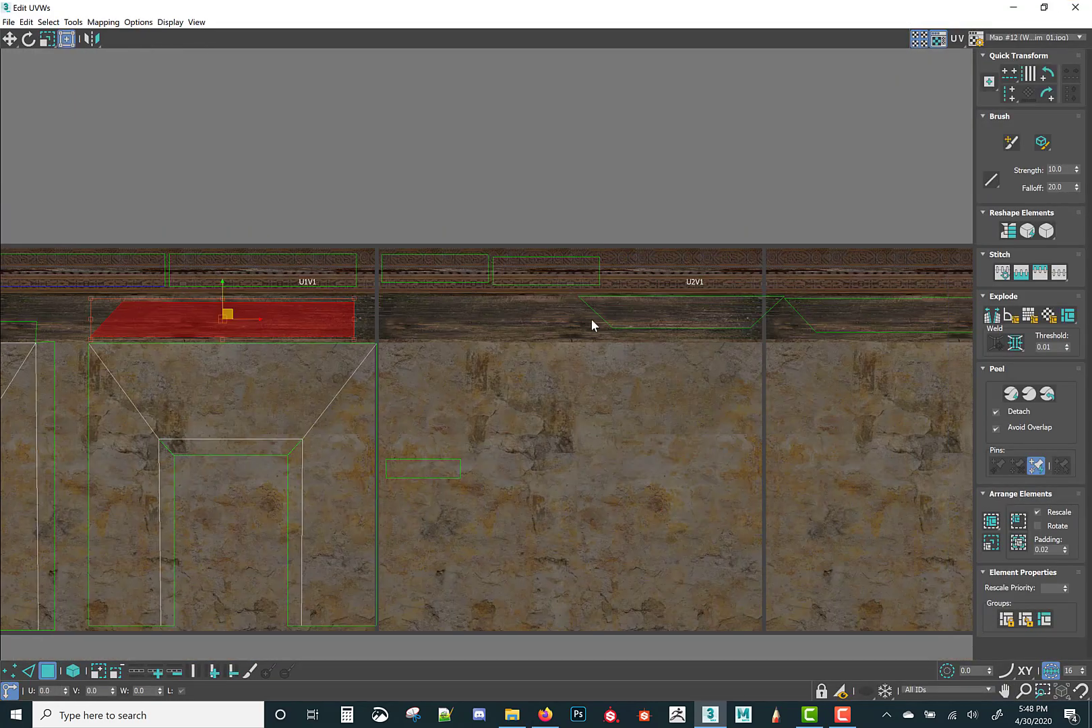
{"action": "left_click", "coordinate": [678, 310]}
{"action": "left_click_drag", "start_coordinate": [641, 308], "coordinate": [476, 314]}
{"action": "middle_click_drag", "start_coordinate": [661, 341], "coordinate": [347, 324]}
{"action": "left_click", "coordinate": [485, 301]}
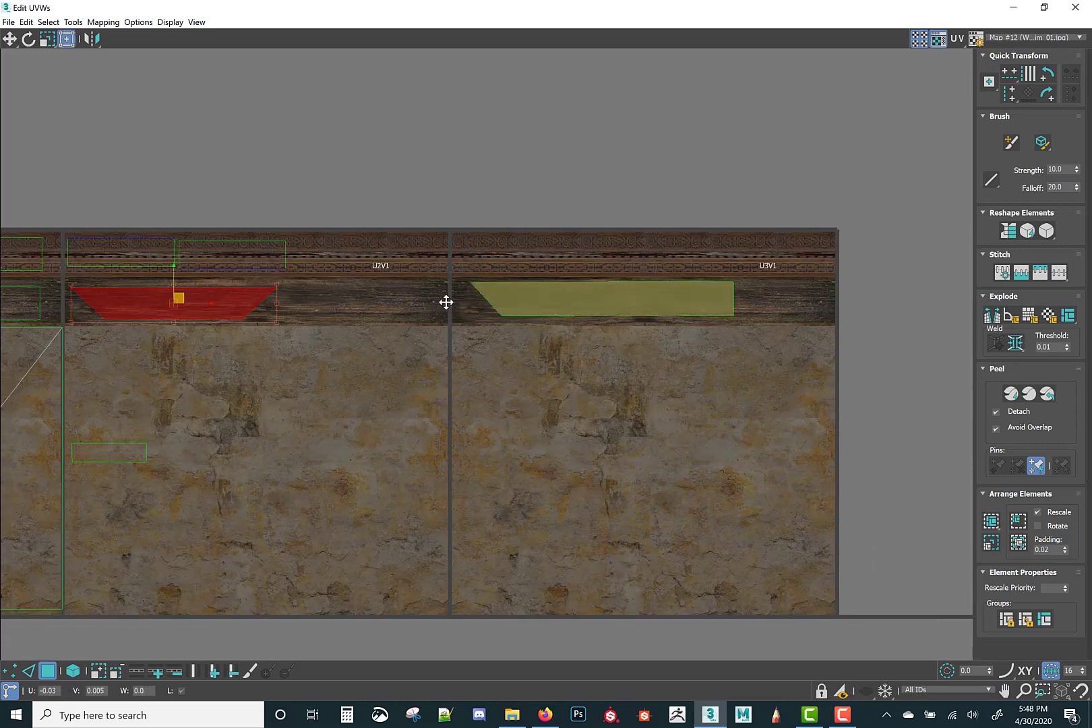
{"action": "left_click_drag", "start_coordinate": [446, 302], "coordinate": [302, 291]}
{"action": "middle_click_drag", "start_coordinate": [302, 292], "coordinate": [615, 325]}
{"action": "scroll", "coordinate": [615, 324], "scroll_direction": "down", "scroll_amount": 3}
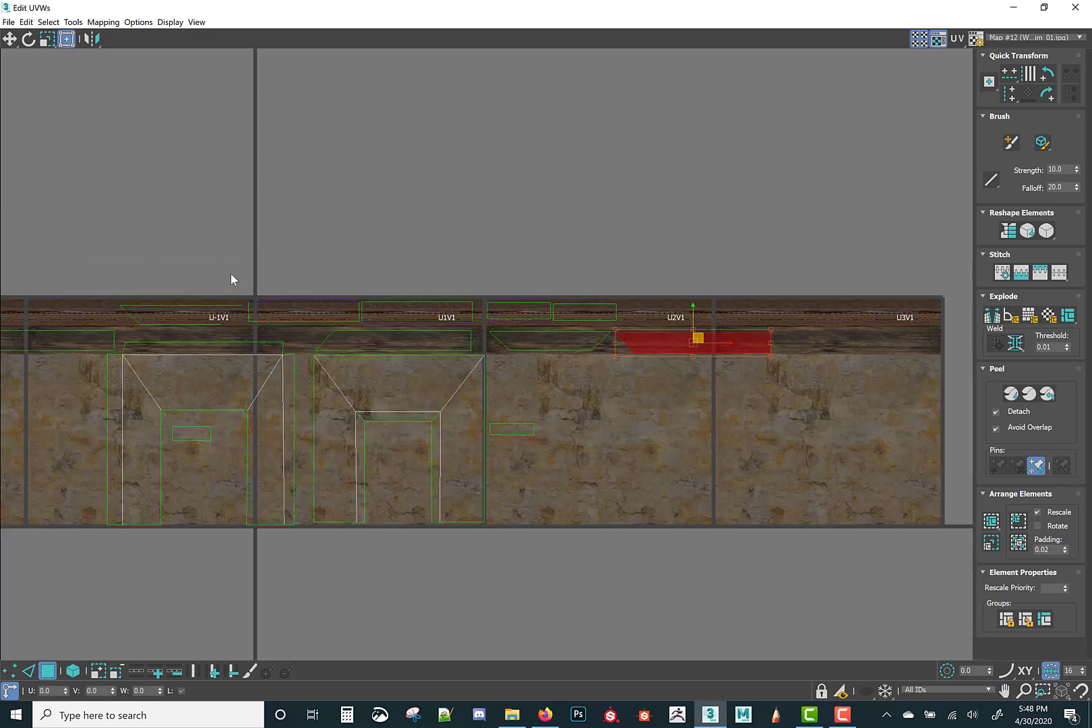
Step: Select all the trim shells on the carved and wood bands and apply Flatten Mapping with angle threshold 45.0 and spacing 0.001
{"action": "left_click_drag", "start_coordinate": [282, 315], "coordinate": [289, 317]}
{"action": "middle_click_drag", "start_coordinate": [343, 318], "coordinate": [390, 309]}
{"action": "middle_click_drag", "start_coordinate": [242, 307], "coordinate": [397, 314]}
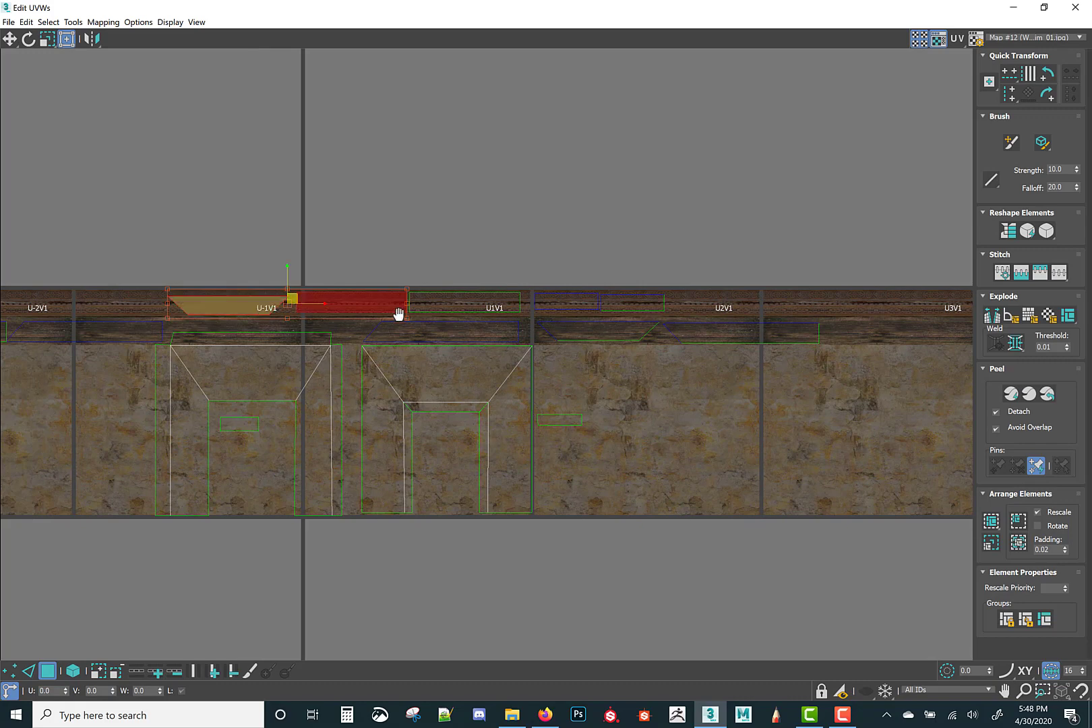
{"action": "left_click_drag", "start_coordinate": [445, 307], "coordinate": [165, 309]}
{"action": "left_click_drag", "start_coordinate": [240, 376], "coordinate": [241, 375]}
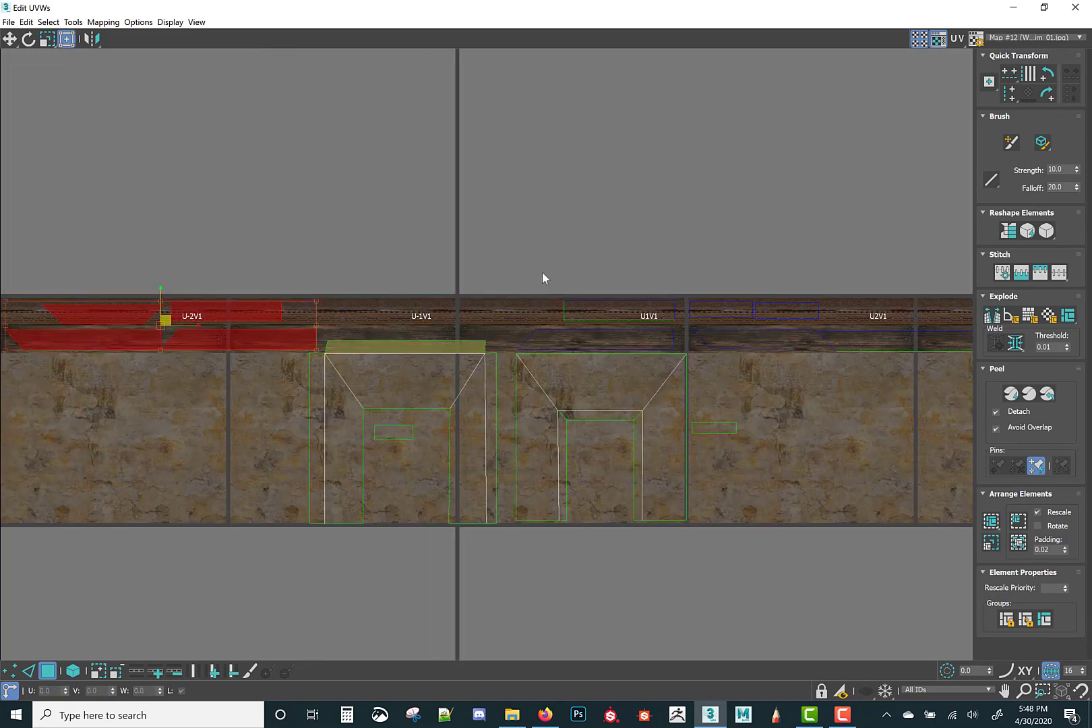
{"action": "left_click_drag", "start_coordinate": [784, 337], "coordinate": [784, 338], "text": "ctrl"}
{"action": "middle_click_drag", "start_coordinate": [650, 283], "coordinate": [411, 297]}
{"action": "left_click_drag", "start_coordinate": [687, 348], "coordinate": [688, 349], "text": "ctrl"}
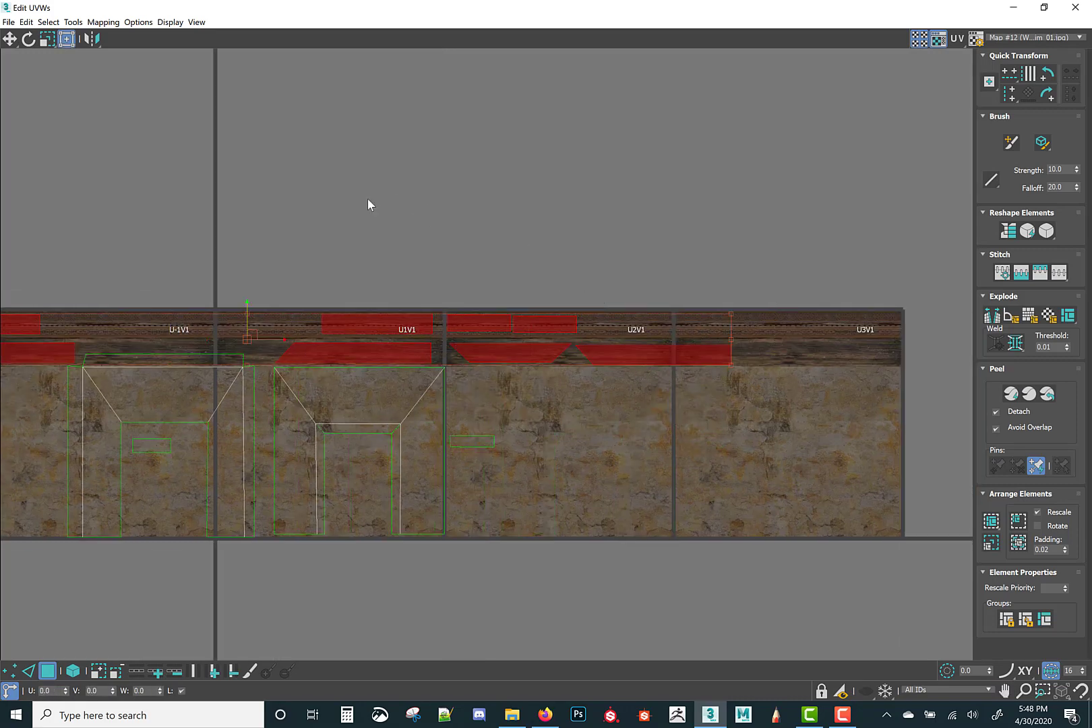
{"action": "left_click", "coordinate": [103, 22]}
{"action": "left_click", "coordinate": [118, 34]}
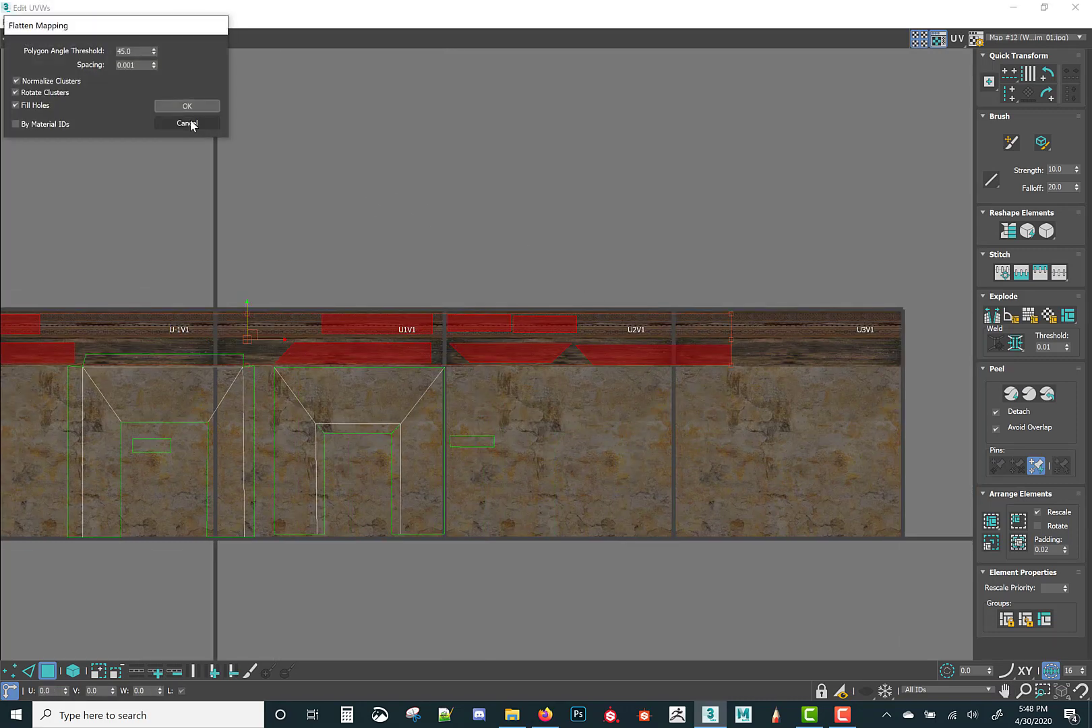
{"action": "left_click", "coordinate": [190, 106]}
Step: Scale the flattened shell group down uniformly and move it up onto the plaster area above tiles U-1V1 and U1V1
{"action": "middle_click_drag", "start_coordinate": [205, 283], "coordinate": [393, 321]}
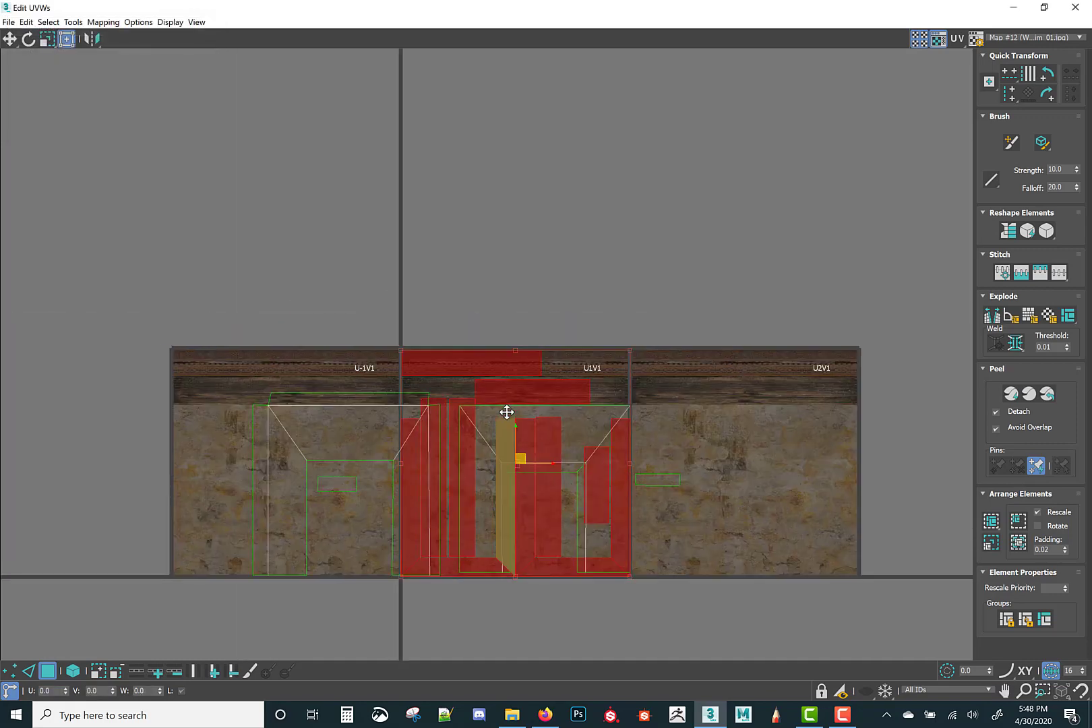
{"action": "left_click_drag", "start_coordinate": [631, 347], "coordinate": [553, 419]}
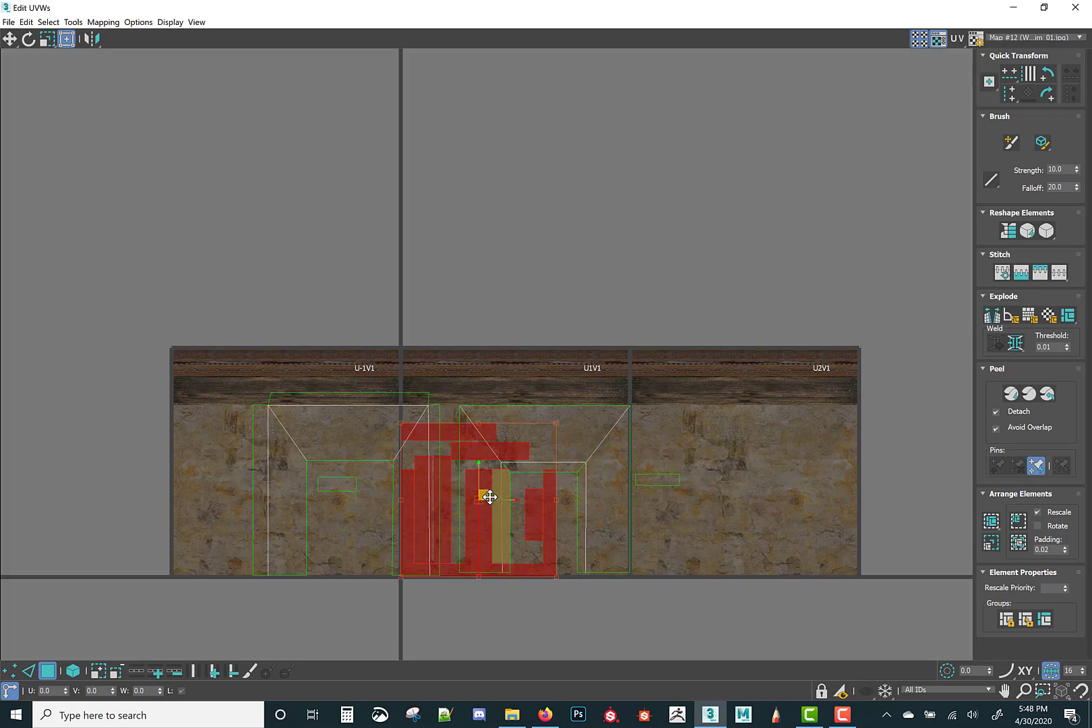
{"action": "left_click_drag", "start_coordinate": [489, 497], "coordinate": [416, 240]}
{"action": "scroll", "coordinate": [416, 240], "scroll_direction": "up", "scroll_amount": 3}
Step: Break the two bottom trapezoid polygons away from the vertical strips of the flattened group
{"action": "left_click", "coordinate": [474, 384]}
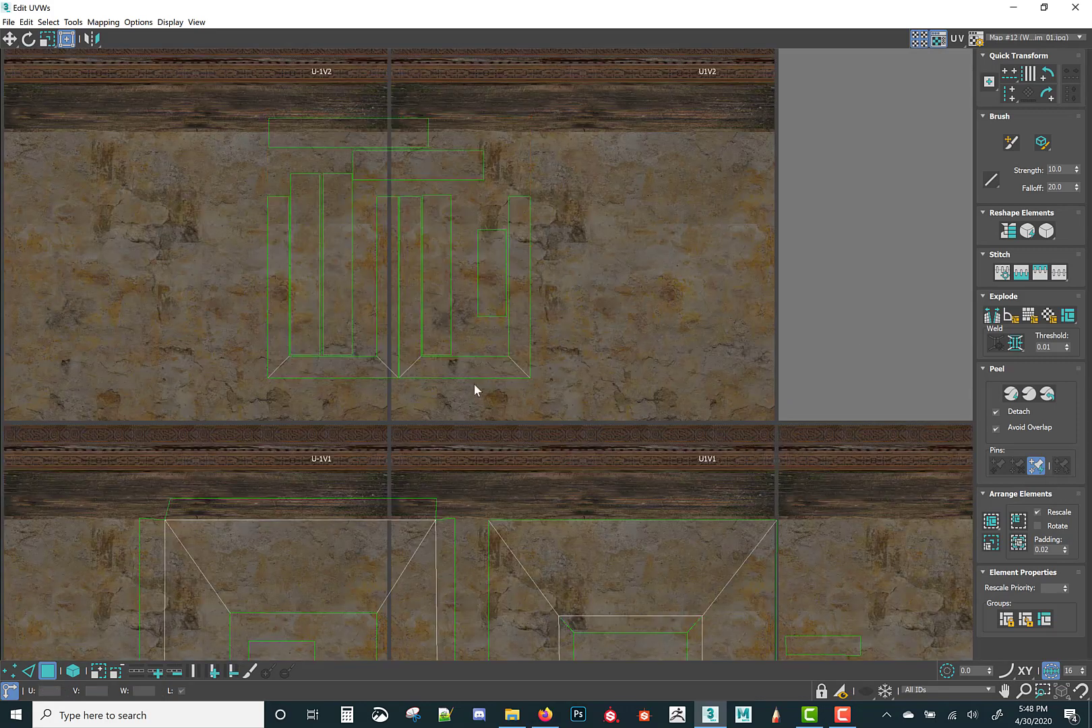
{"action": "right_click", "coordinate": [346, 389]}
{"action": "left_click", "coordinate": [328, 422]}
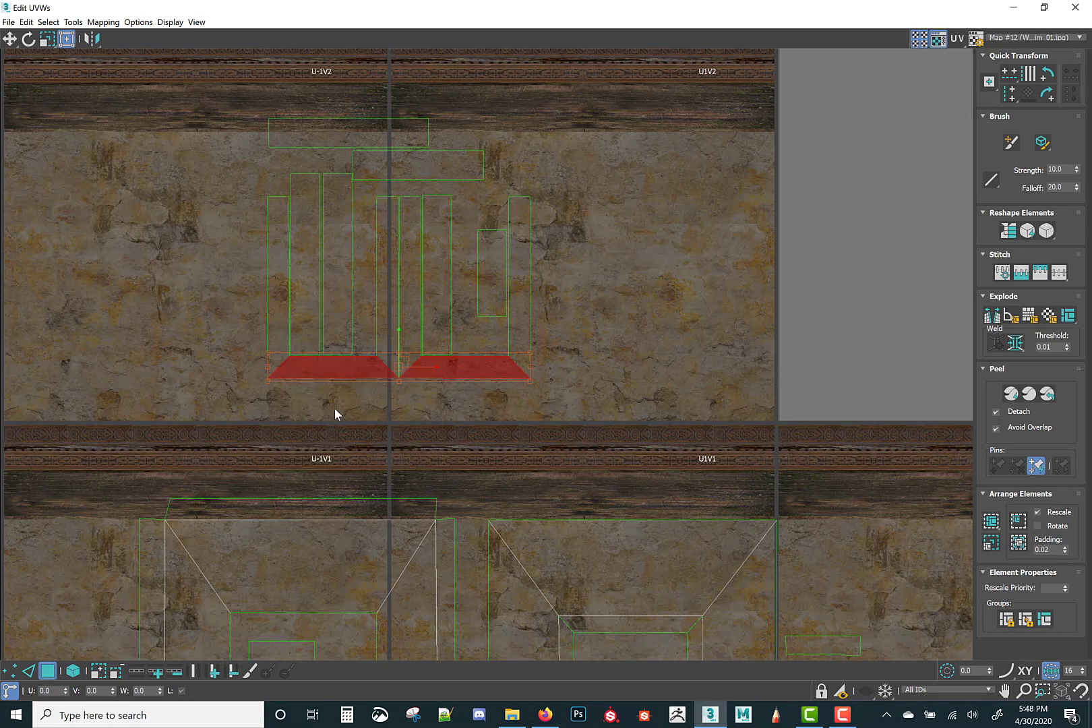
Step: Rotate all the vertical strips 90° clockwise and move them down toward the trim area of tile U1V1
{"action": "left_click_drag", "start_coordinate": [261, 272], "coordinate": [604, 278]}
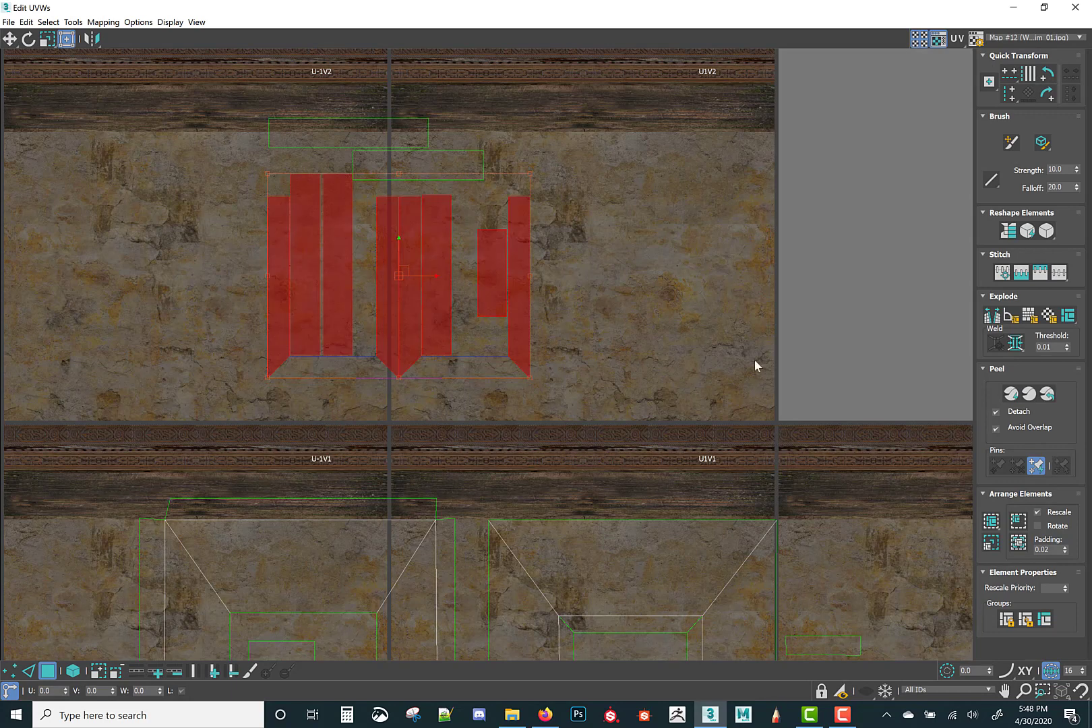
{"action": "left_click", "coordinate": [1054, 92]}
{"action": "left_click_drag", "start_coordinate": [458, 219], "coordinate": [724, 312]}
{"action": "middle_click_drag", "start_coordinate": [683, 334], "coordinate": [666, 327]}
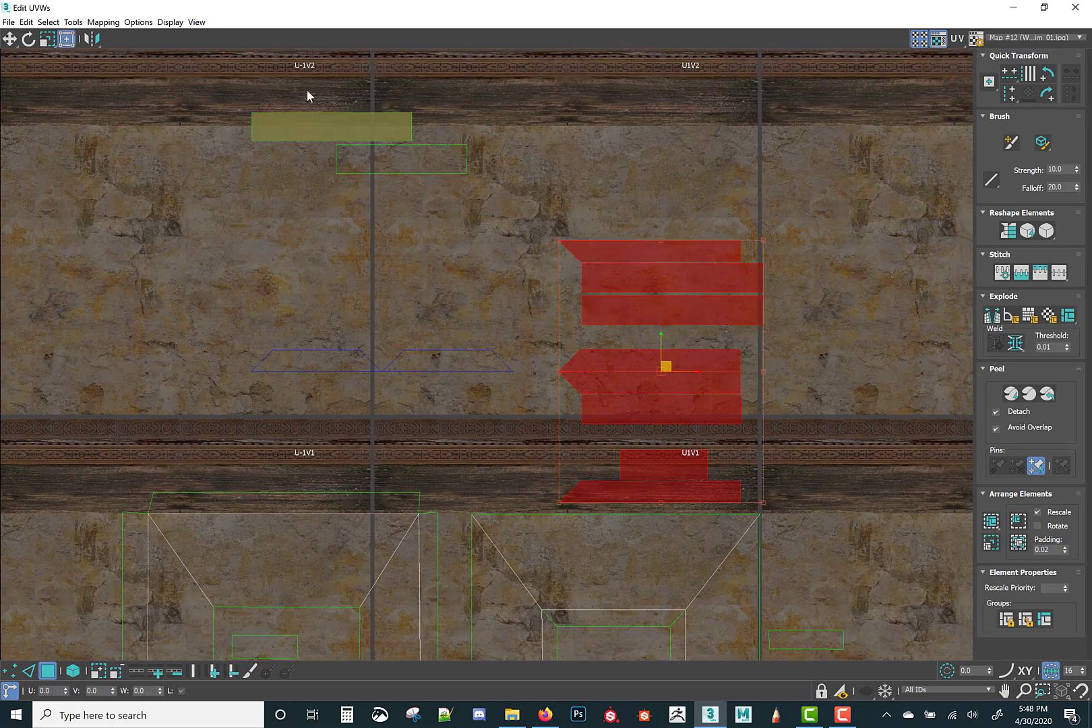
Step: Move the two horizontal rectangles and two detached trapezoids to tile U2V1, with the rectangles side by side on its wood band
{"action": "left_click_drag", "start_coordinate": [308, 90], "coordinate": [404, 321]}
{"action": "left_click", "coordinate": [441, 363], "text": "ctrl"}
{"action": "left_click_drag", "start_coordinate": [435, 366], "coordinate": [951, 500]}
{"action": "middle_click_drag", "start_coordinate": [545, 446], "coordinate": [155, 452]}
{"action": "scroll", "coordinate": [465, 482], "scroll_direction": "up", "scroll_amount": 4}
{"action": "middle_click_drag", "start_coordinate": [469, 484], "coordinate": [537, 454]}
{"action": "left_click_drag", "start_coordinate": [596, 429], "coordinate": [599, 432]}
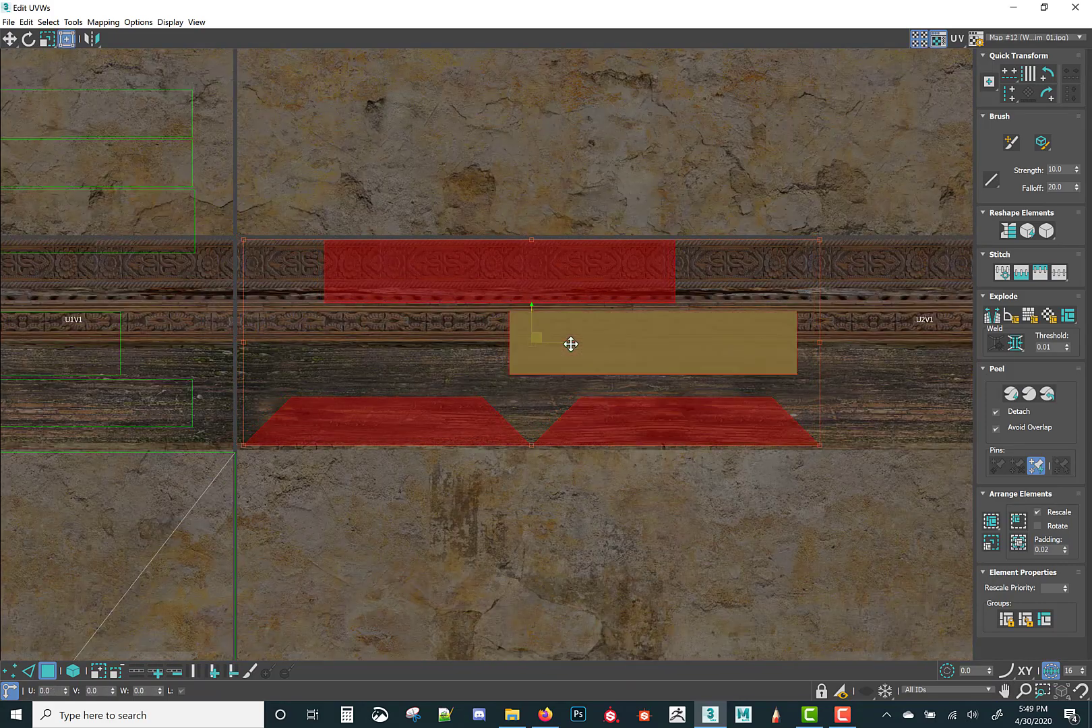
{"action": "left_click", "coordinate": [695, 336]}
{"action": "left_click_drag", "start_coordinate": [694, 336], "coordinate": [410, 376]}
Step: Position the lowest trapezoid strip and the small rectangle above it on the wood band of tile U1V1
{"action": "middle_click_drag", "start_coordinate": [588, 373], "coordinate": [946, 357]}
{"action": "left_click_drag", "start_coordinate": [458, 391], "coordinate": [447, 418]}
{"action": "left_click_drag", "start_coordinate": [393, 345], "coordinate": [397, 362]}
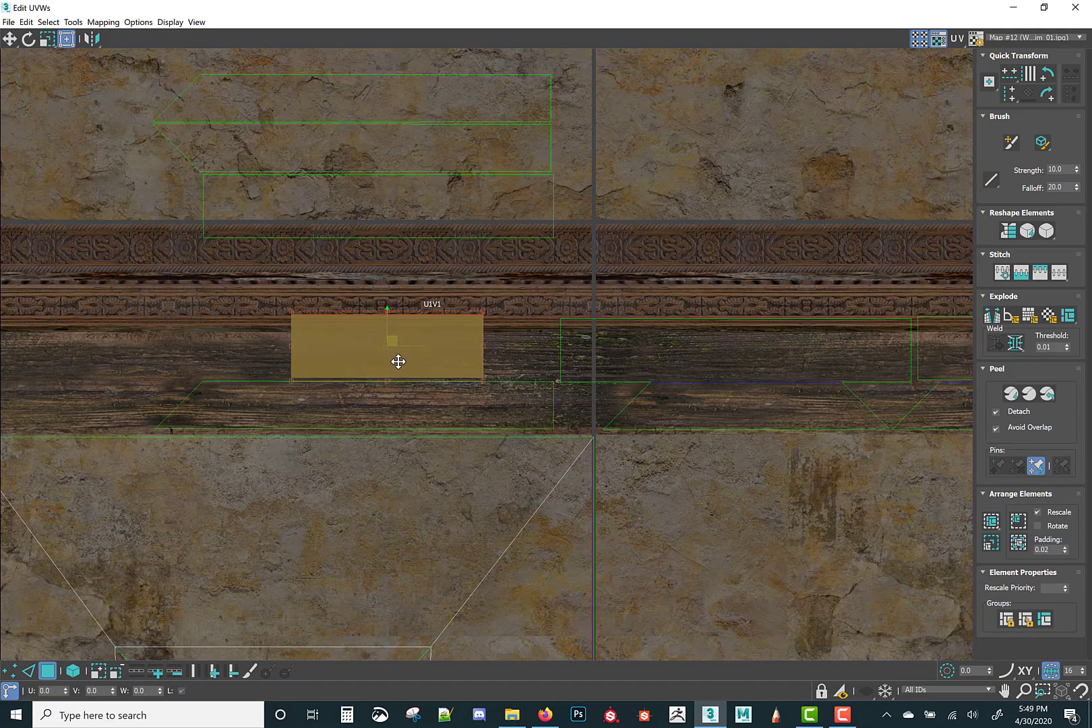
Step: Move a long rectangular strip onto the wood band of tile U1V1 and shift the small rectangle toward the tile's right edge
{"action": "middle_click_drag", "start_coordinate": [397, 363], "coordinate": [412, 424]}
{"action": "left_click_drag", "start_coordinate": [361, 395], "coordinate": [86, 456]}
{"action": "left_click", "coordinate": [349, 469]}
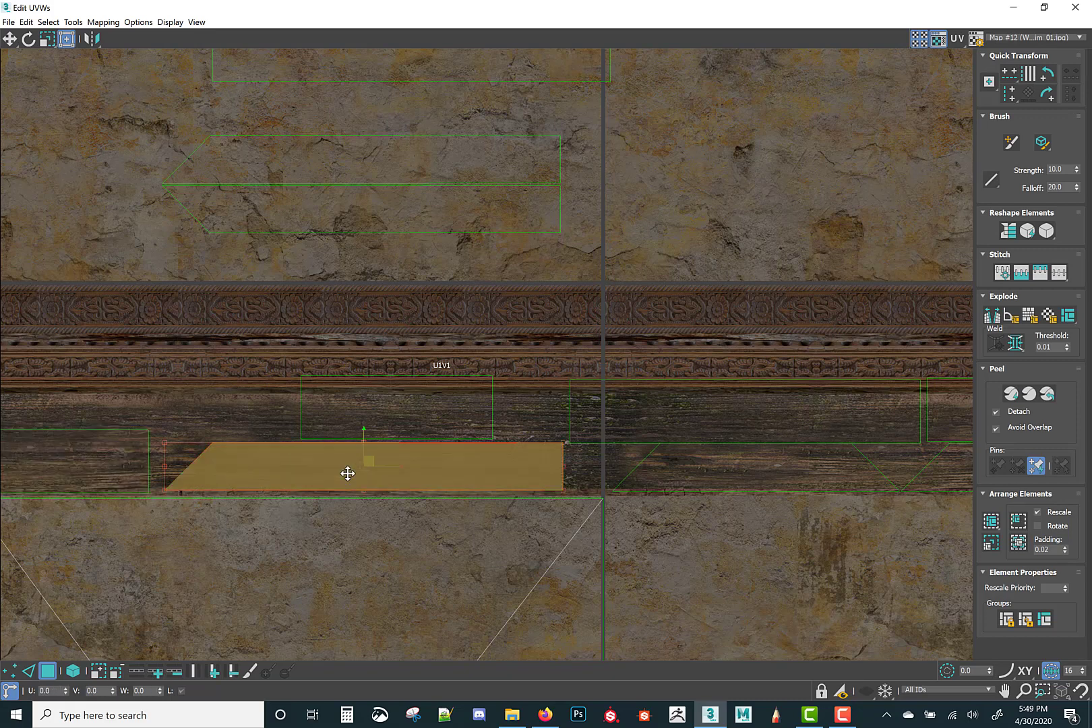
{"action": "left_click", "coordinate": [377, 416]}
{"action": "left_click_drag", "start_coordinate": [377, 416], "coordinate": [439, 417]}
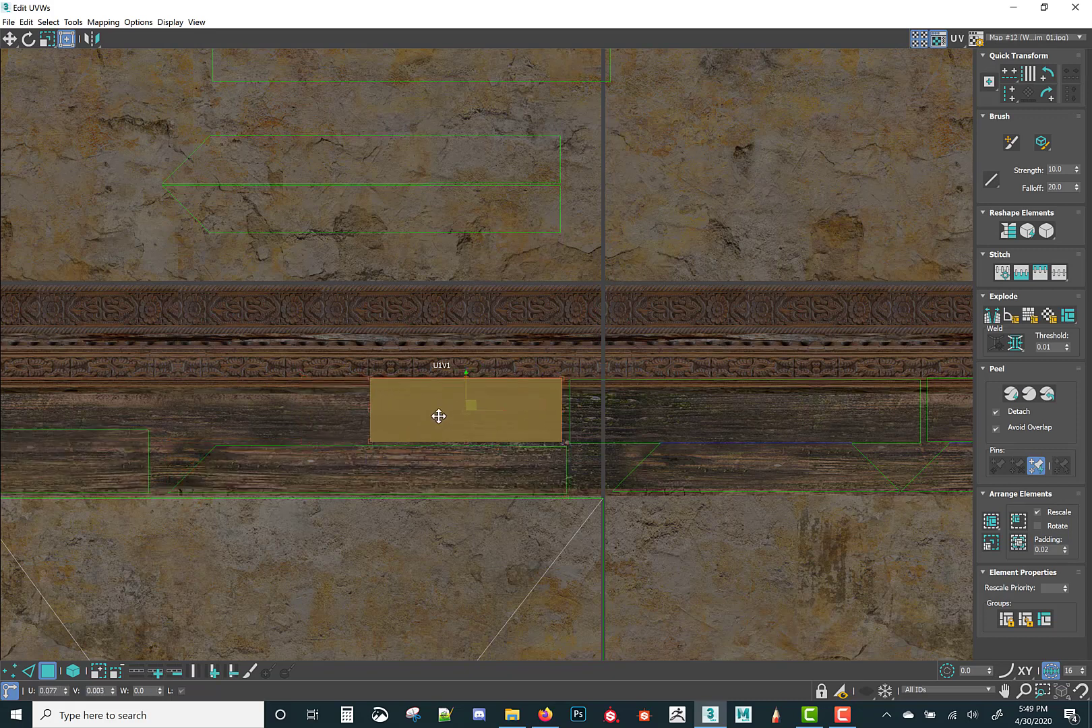
Step: Break the top strip and left side strip off the door wall shell in tile U-1V1
{"action": "scroll", "coordinate": [794, 442], "scroll_direction": "down", "scroll_amount": 2}
{"action": "middle_click_drag", "start_coordinate": [406, 331], "coordinate": [661, 439]}
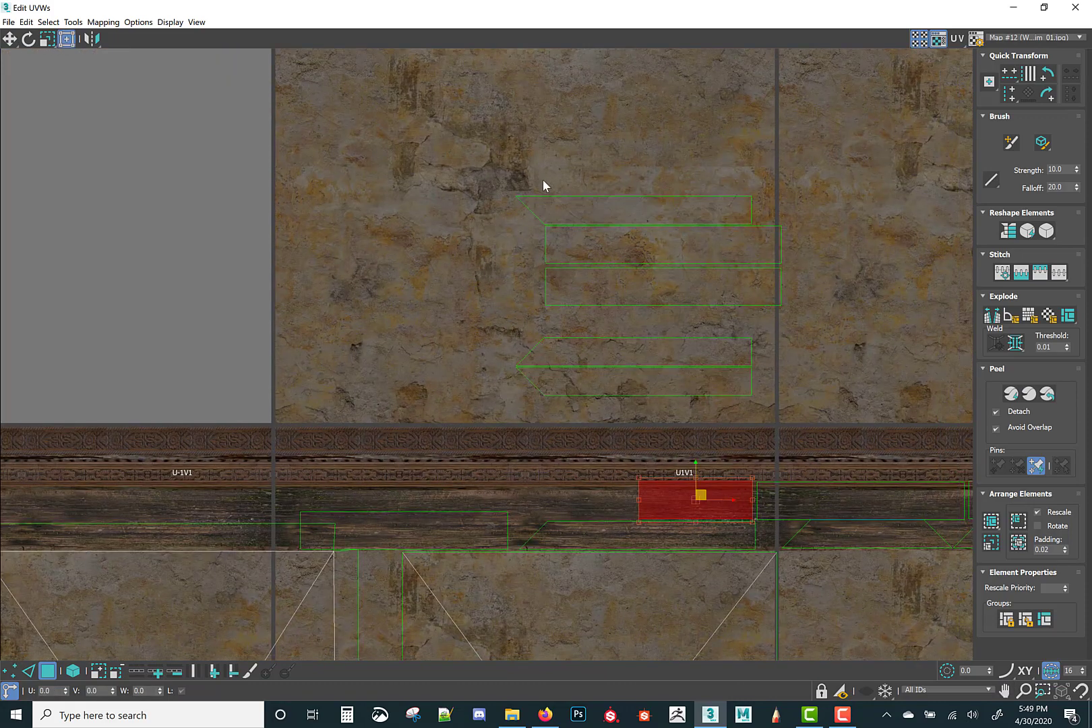
{"action": "middle_click_drag", "start_coordinate": [478, 192], "coordinate": [485, 221]}
{"action": "scroll", "coordinate": [270, 424], "scroll_direction": "down", "scroll_amount": 1}
{"action": "middle_click_drag", "start_coordinate": [270, 425], "coordinate": [525, 191]}
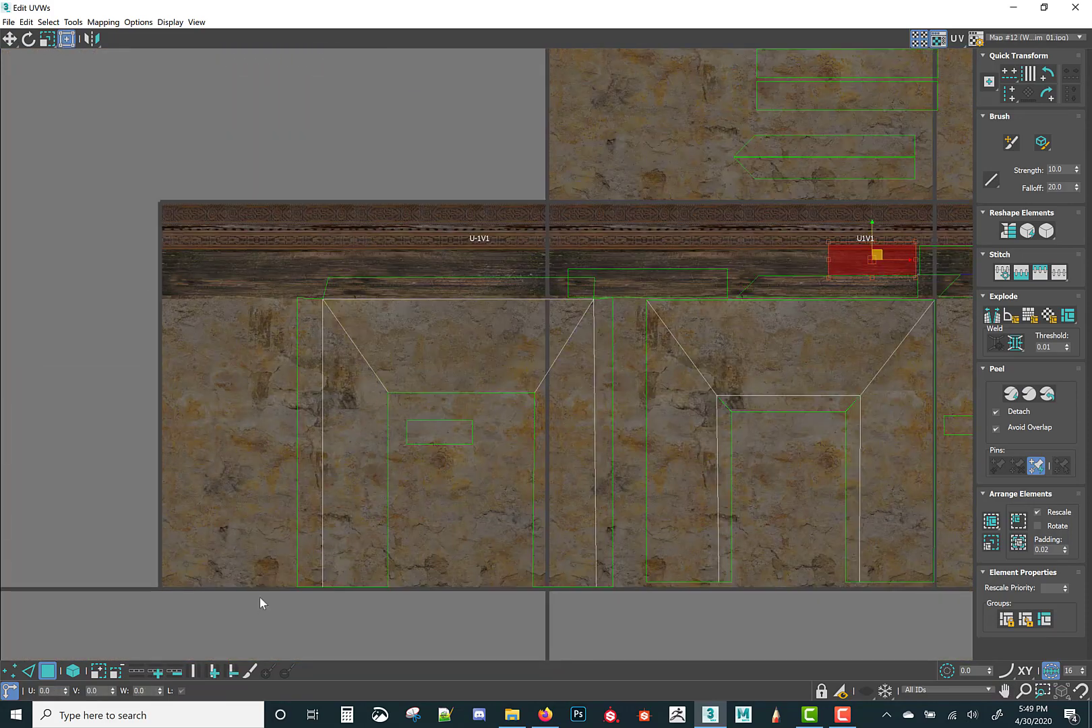
{"action": "left_click", "coordinate": [405, 288]}
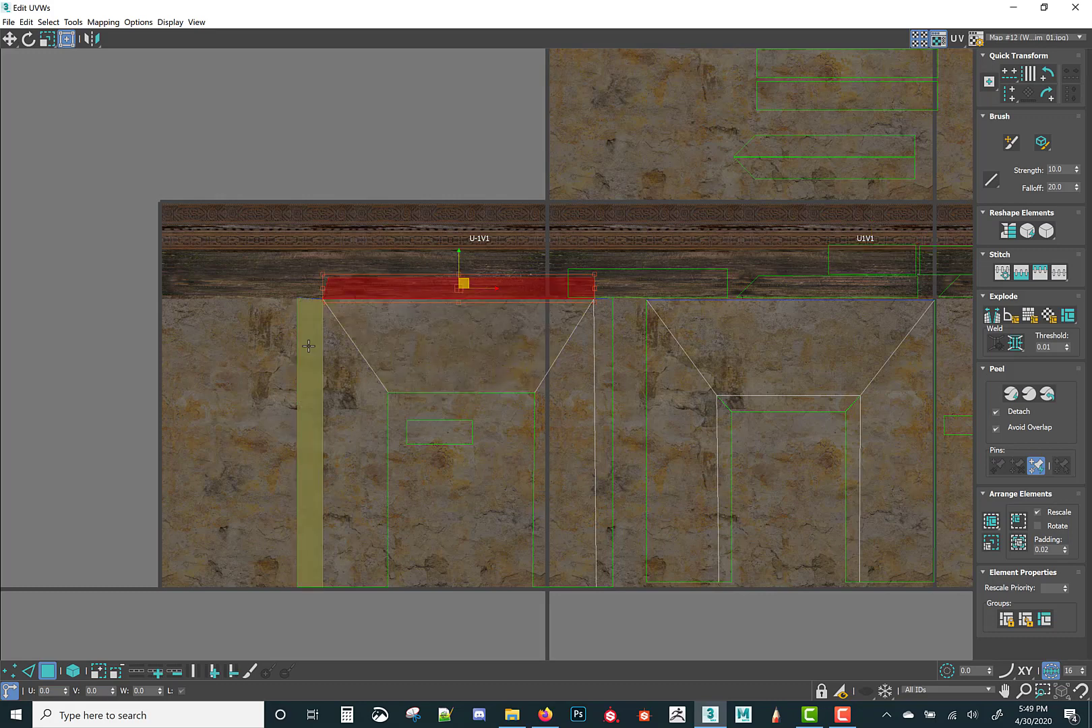
{"action": "left_click", "coordinate": [309, 347], "text": "ctrl"}
{"action": "right_click", "coordinate": [402, 299]}
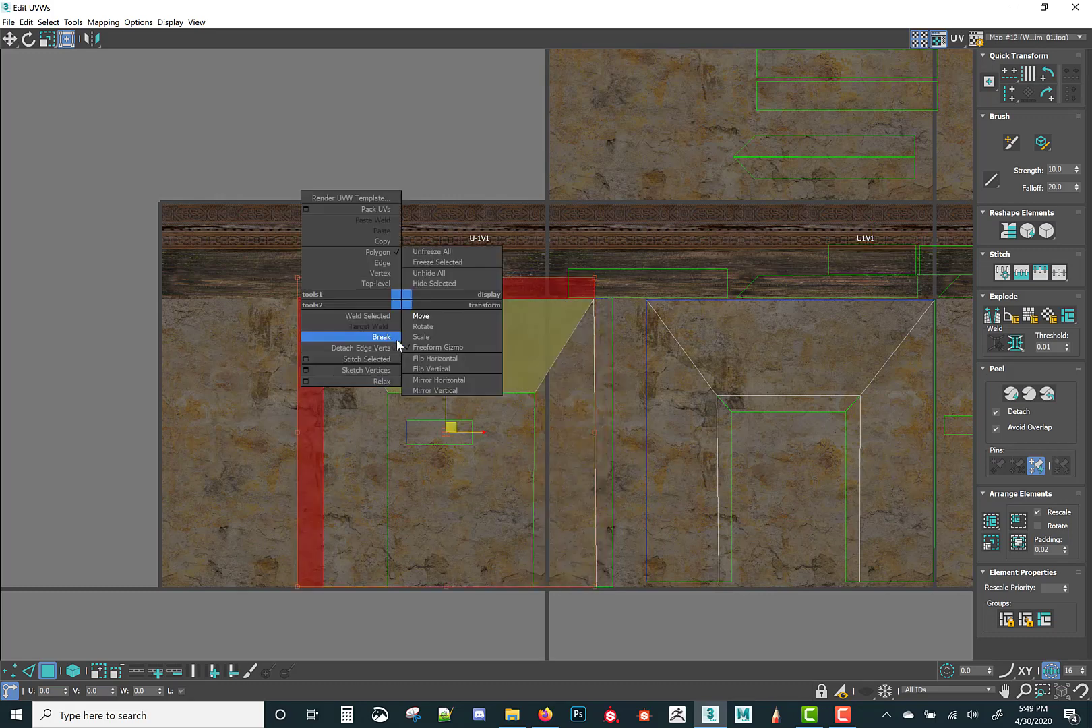
{"action": "left_click", "coordinate": [381, 338]}
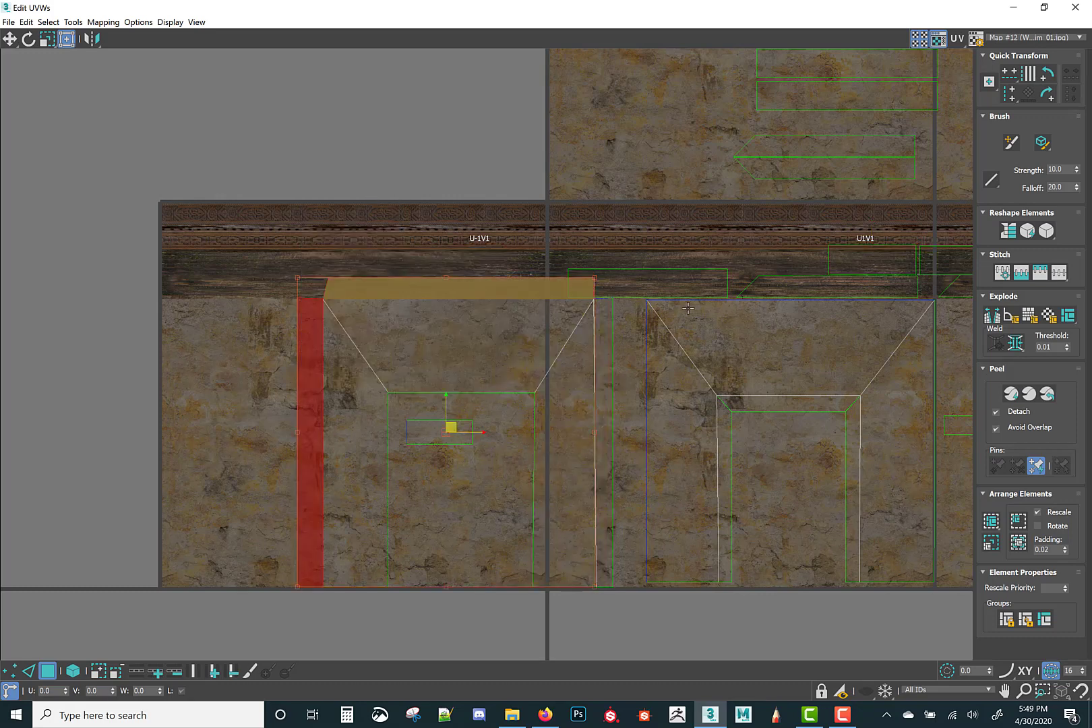
{"action": "middle_click_drag", "start_coordinate": [733, 443], "coordinate": [568, 460]}
Step: Break the two side strips off the wall shell in tile U-1V1 and move them onto the plaster of tile U2V1
{"action": "left_click", "coordinate": [117, 389]}
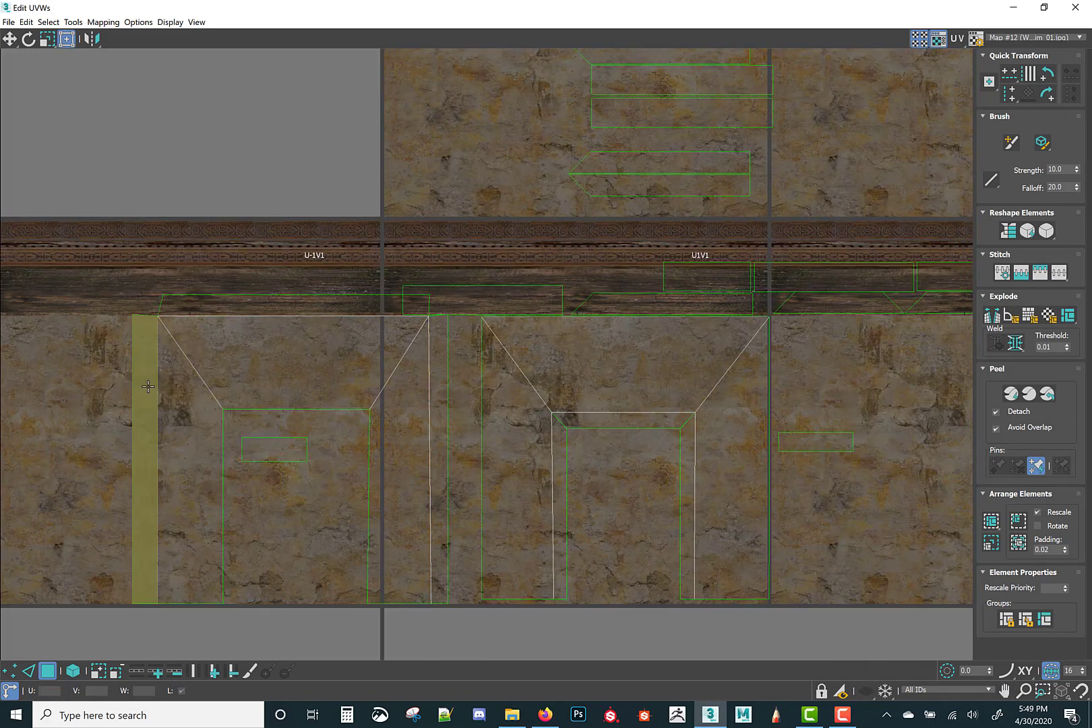
{"action": "left_click", "coordinate": [148, 386]}
{"action": "left_click", "coordinate": [442, 421], "text": "ctrl"}
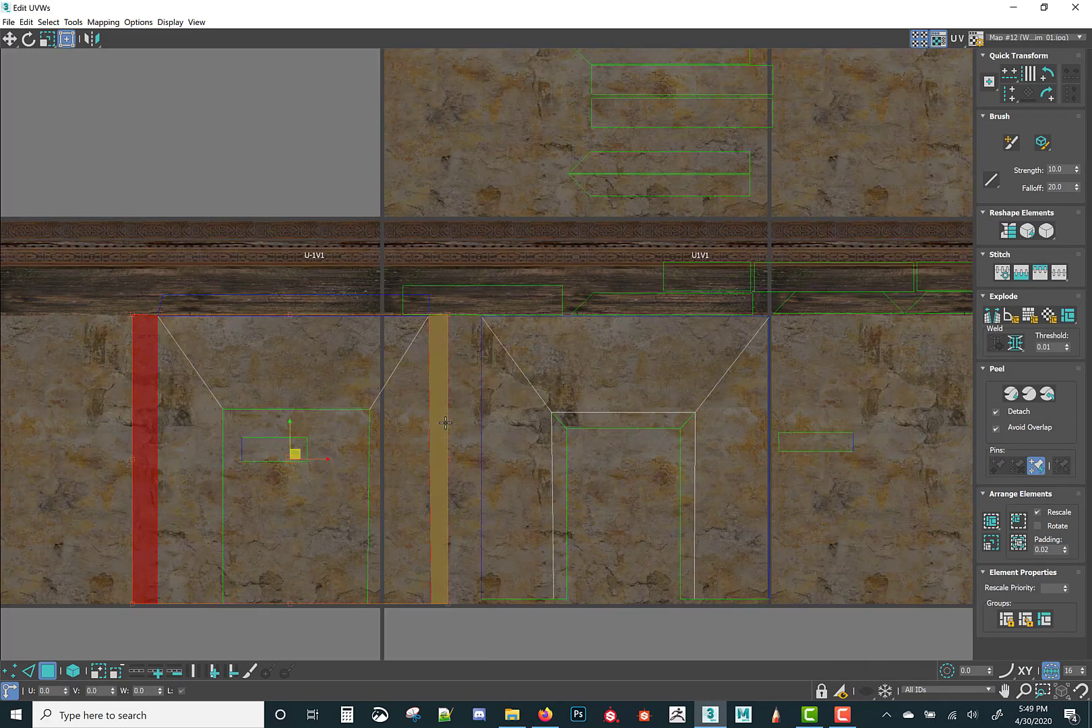
{"action": "right_click", "coordinate": [441, 421]}
{"action": "left_click", "coordinate": [420, 456]}
{"action": "scroll", "coordinate": [445, 434], "scroll_direction": "down", "scroll_amount": 3}
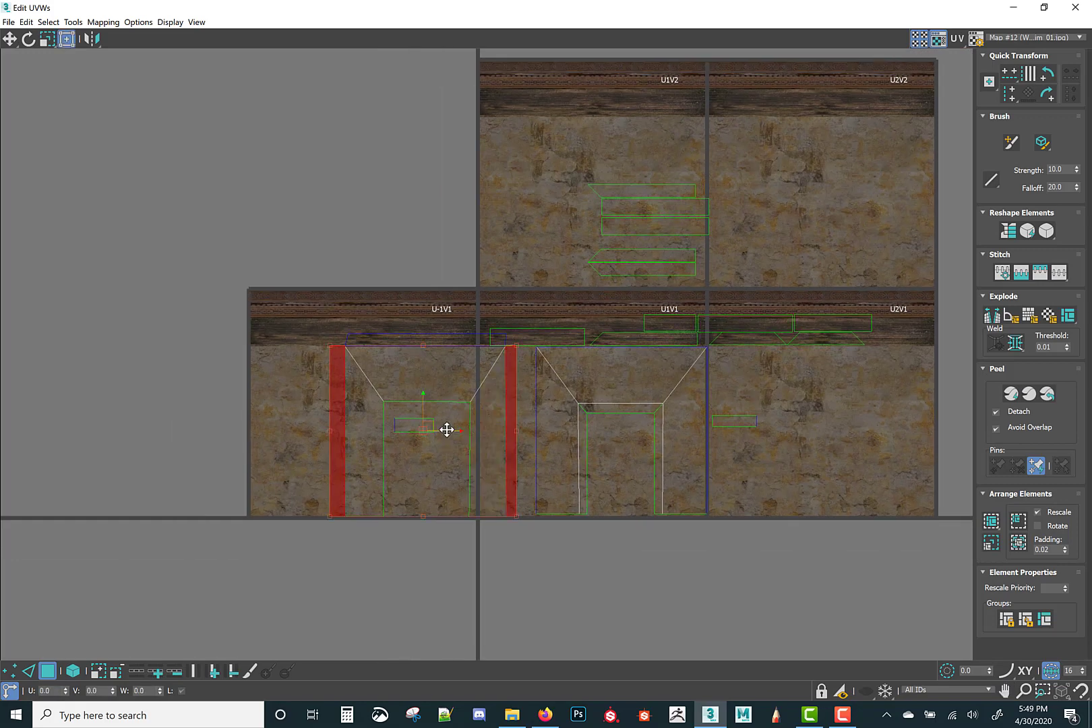
{"action": "left_click_drag", "start_coordinate": [444, 432], "coordinate": [849, 431]}
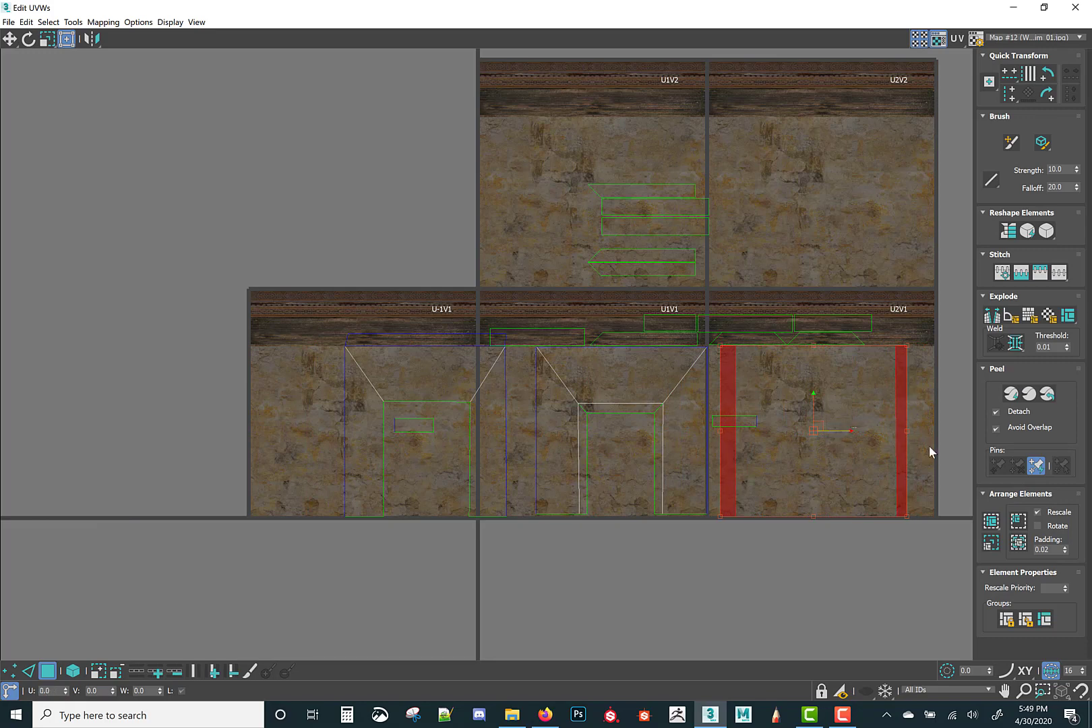
Step: Move the right side strip closer to the left one and gather both small rectangles beside them in tile U2V1
{"action": "left_click", "coordinate": [903, 442]}
{"action": "left_click_drag", "start_coordinate": [934, 431], "coordinate": [829, 356]}
{"action": "left_click", "coordinate": [740, 418]}
{"action": "left_click", "coordinate": [407, 428]}
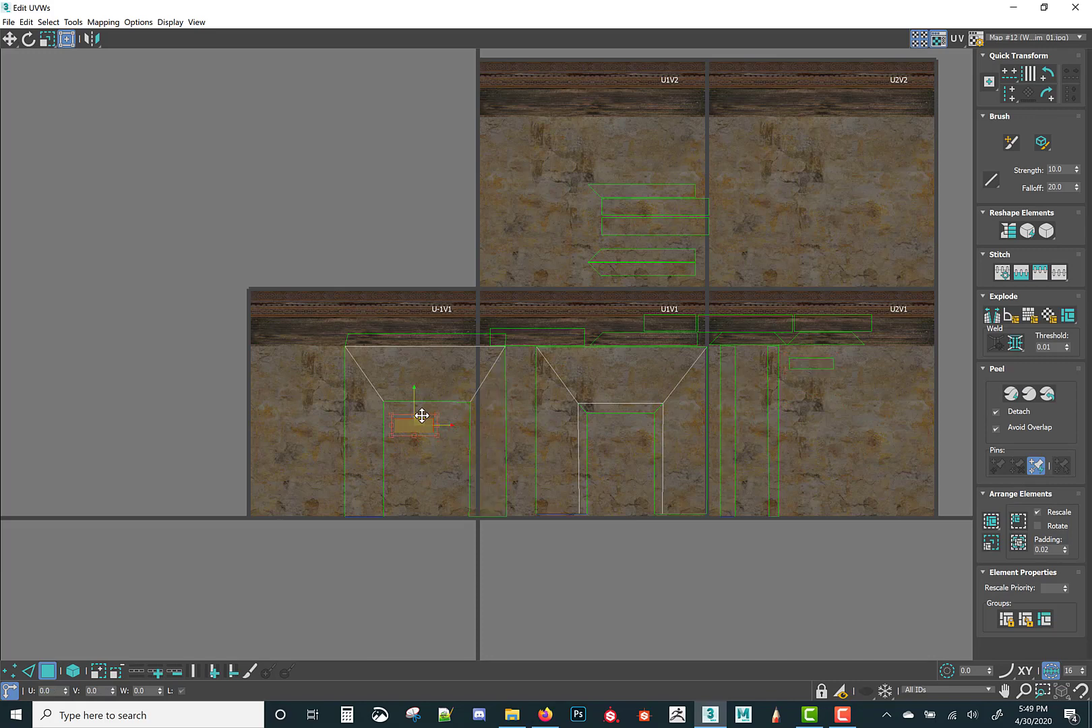
{"action": "left_click_drag", "start_coordinate": [420, 416], "coordinate": [804, 388]}
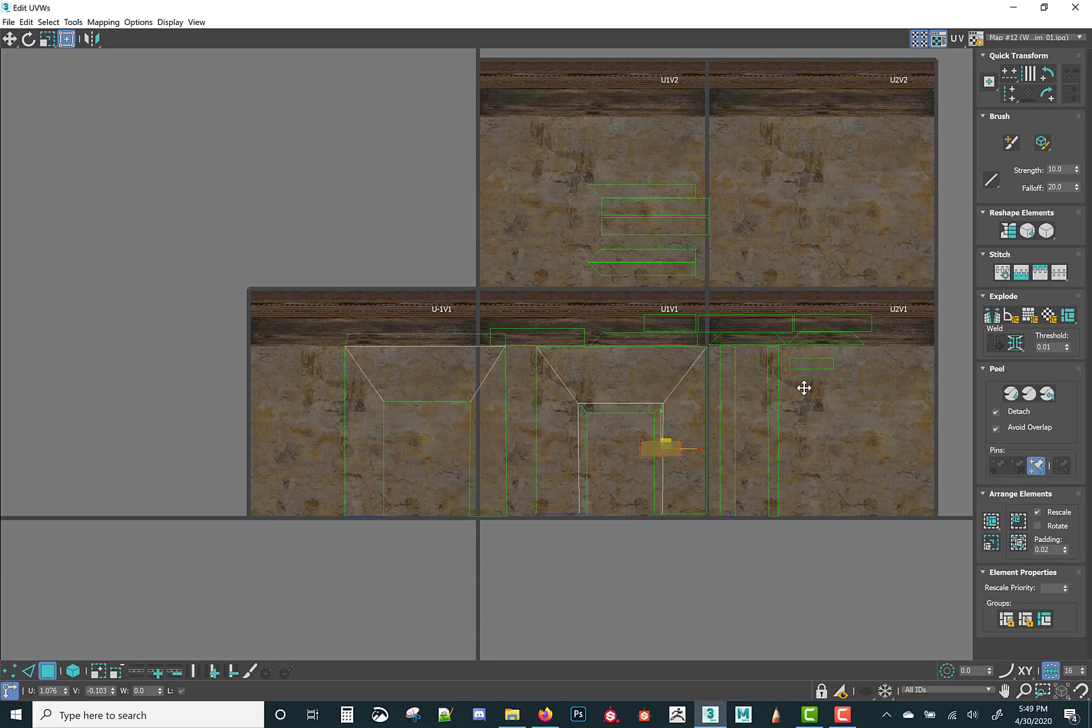
Step: Break off the wall shell's top strip, rotate it 90° to vertical, and place it between the side strips in tile U2V1
{"action": "right_click", "coordinate": [413, 332]}
{"action": "left_click", "coordinate": [394, 366]}
{"action": "left_click_drag", "start_coordinate": [419, 334], "coordinate": [851, 499]}
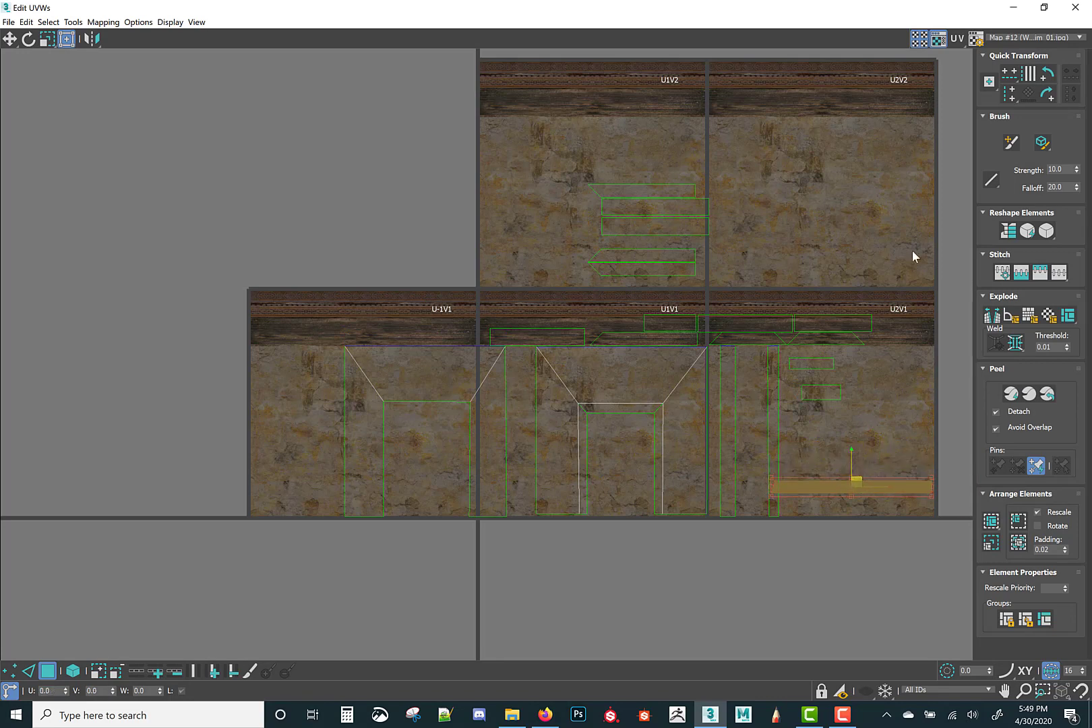
{"action": "left_click", "coordinate": [1045, 79]}
{"action": "left_click_drag", "start_coordinate": [856, 460], "coordinate": [747, 405]}
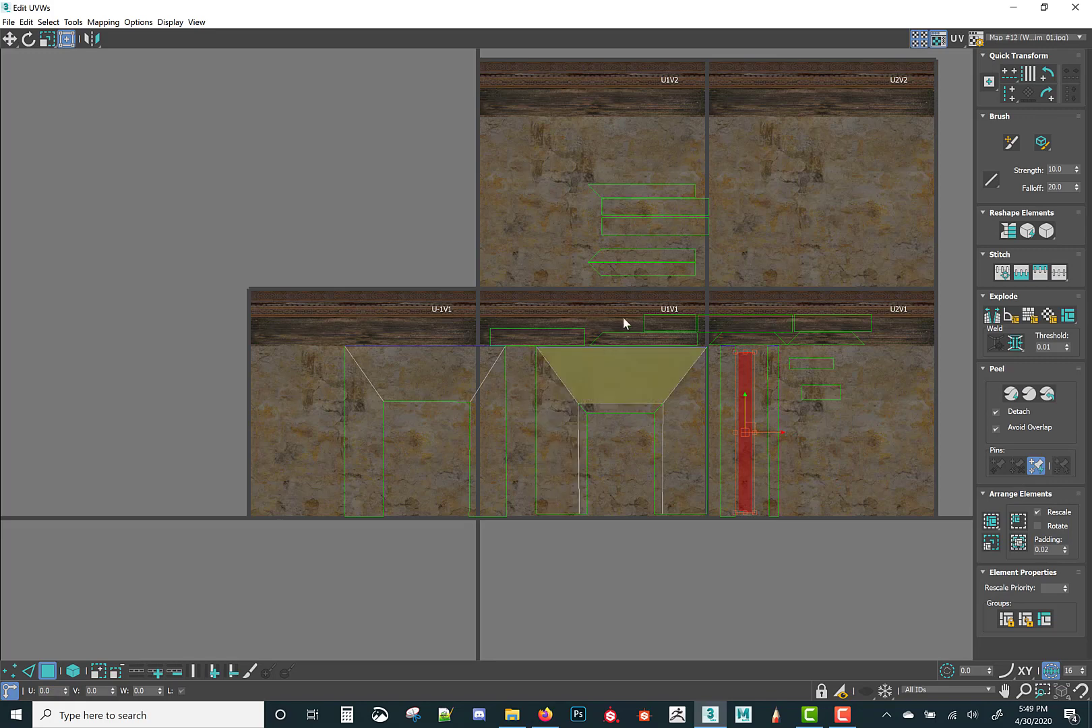
Step: Move the pair of mirrored trapezoid strips from the upper plaster onto the wood band of tile U-1V1
{"action": "scroll", "coordinate": [625, 317], "scroll_direction": "up", "scroll_amount": 4}
{"action": "left_click_drag", "start_coordinate": [622, 266], "coordinate": [725, 159]}
{"action": "middle_click_drag", "start_coordinate": [710, 206], "coordinate": [861, 273]}
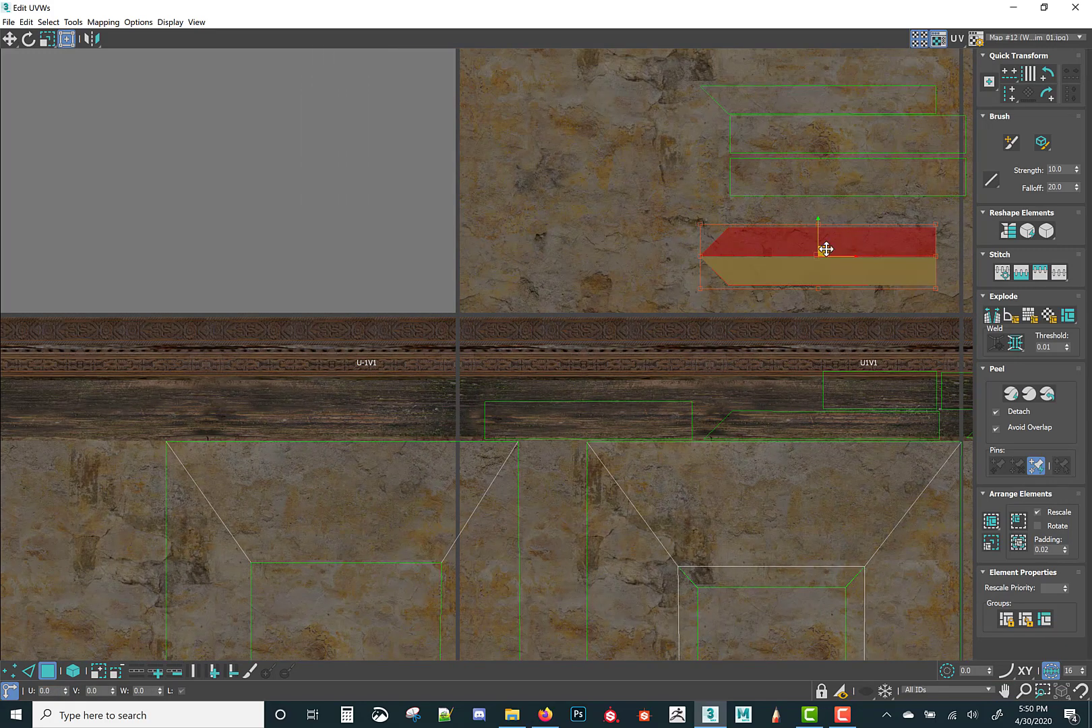
{"action": "left_click_drag", "start_coordinate": [829, 248], "coordinate": [372, 402]}
Step: Move the three remaining horizontal strips onto the trim bands of tile U-1V1, left of the trapezoid pair
{"action": "middle_click_drag", "start_coordinate": [713, 215], "coordinate": [604, 344]}
{"action": "left_click_drag", "start_coordinate": [604, 345], "coordinate": [8, 516]}
{"action": "middle_click_drag", "start_coordinate": [377, 438], "coordinate": [720, 370]}
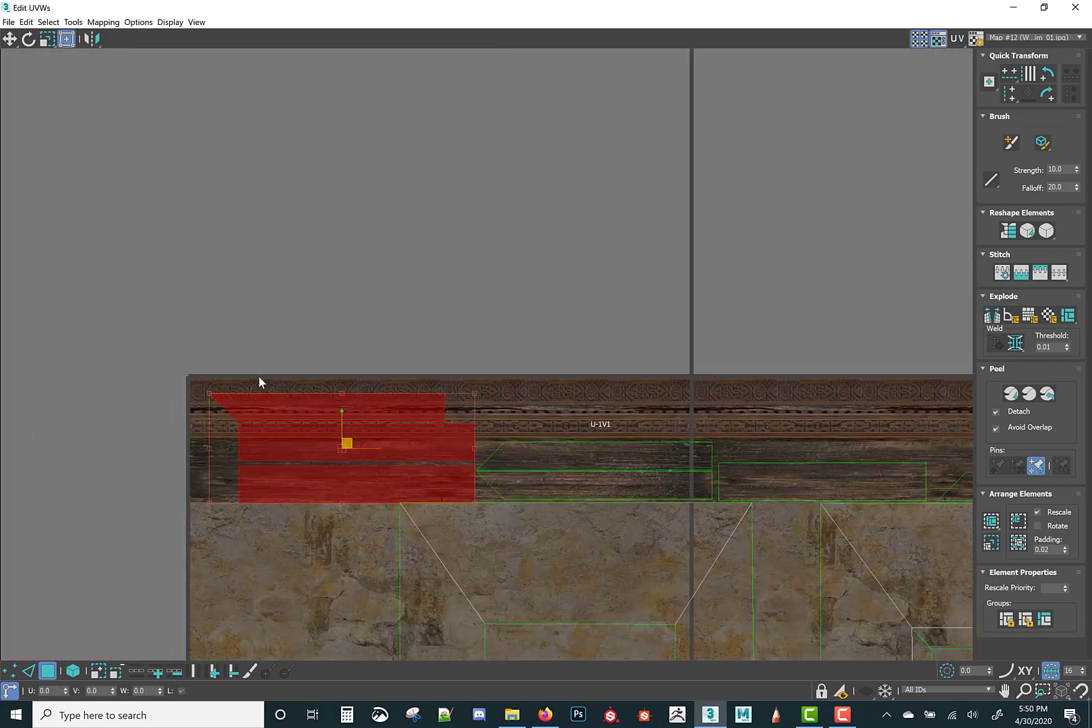
Step: Move the slanted top strip from tile U-1V1 onto the upper wood band at the far end of tile U2V1
{"action": "left_click", "coordinate": [290, 408]}
{"action": "scroll", "coordinate": [544, 428], "scroll_direction": "down", "scroll_amount": 2}
{"action": "middle_click_drag", "start_coordinate": [544, 428], "coordinate": [274, 445]}
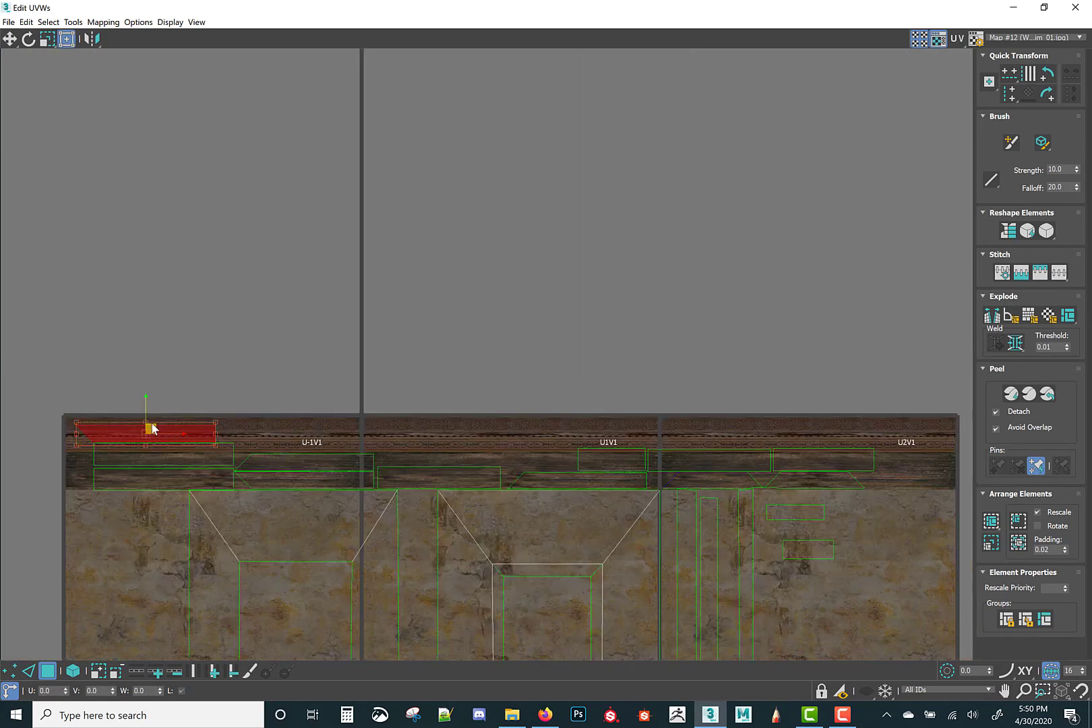
{"action": "left_click_drag", "start_coordinate": [151, 426], "coordinate": [947, 459]}
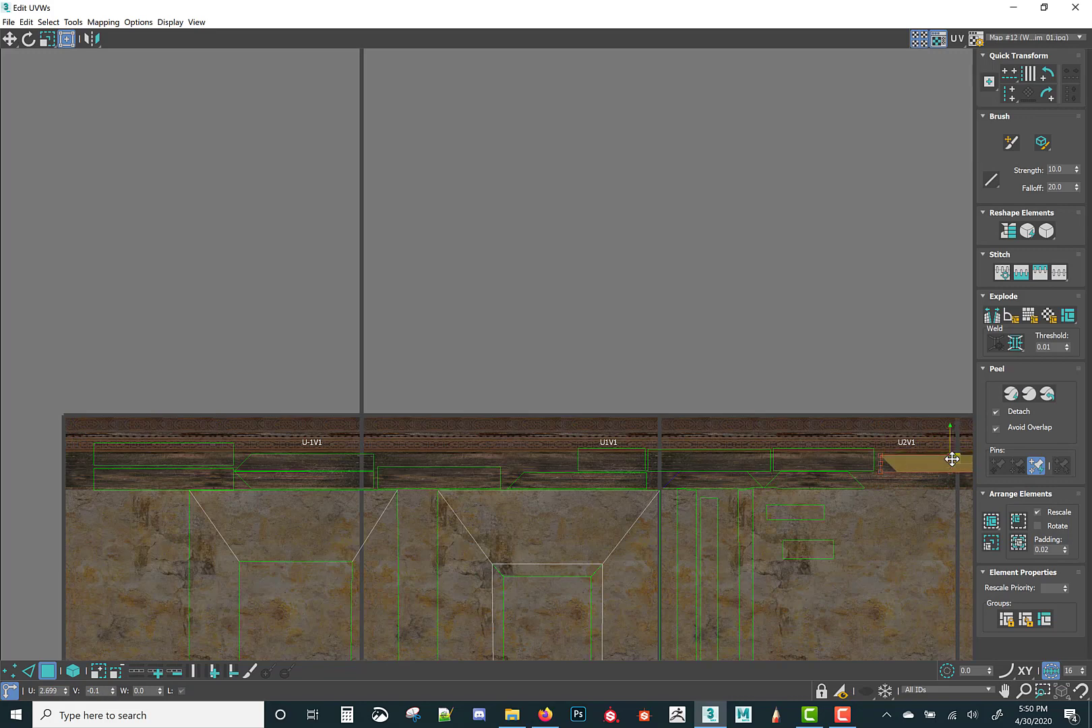
{"action": "left_click", "coordinate": [173, 459]}
{"action": "middle_click_drag", "start_coordinate": [288, 479], "coordinate": [112, 435]}
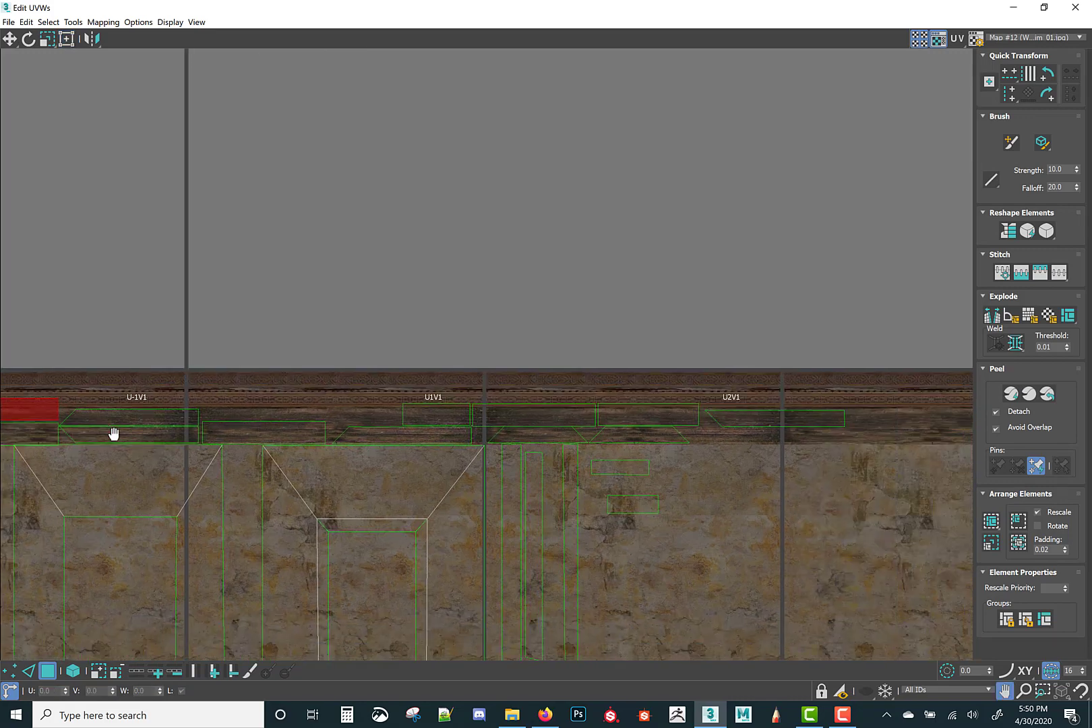
Step: Move the slanted strip from the far end of tile U2V1 onto the upper wood band of tile U1V1
{"action": "scroll", "coordinate": [113, 435], "scroll_direction": "down", "scroll_amount": 1}
{"action": "middle_click_drag", "start_coordinate": [571, 427], "coordinate": [776, 405]}
{"action": "left_click", "coordinate": [833, 407]}
{"action": "left_click_drag", "start_coordinate": [834, 408], "coordinate": [438, 395]}
{"action": "scroll", "coordinate": [439, 395], "scroll_direction": "up", "scroll_amount": 4}
{"action": "left_click_drag", "start_coordinate": [367, 391], "coordinate": [375, 397]}
{"action": "scroll", "coordinate": [377, 396], "scroll_direction": "down", "scroll_amount": 4}
{"action": "middle_click_drag", "start_coordinate": [378, 398], "coordinate": [513, 370]}
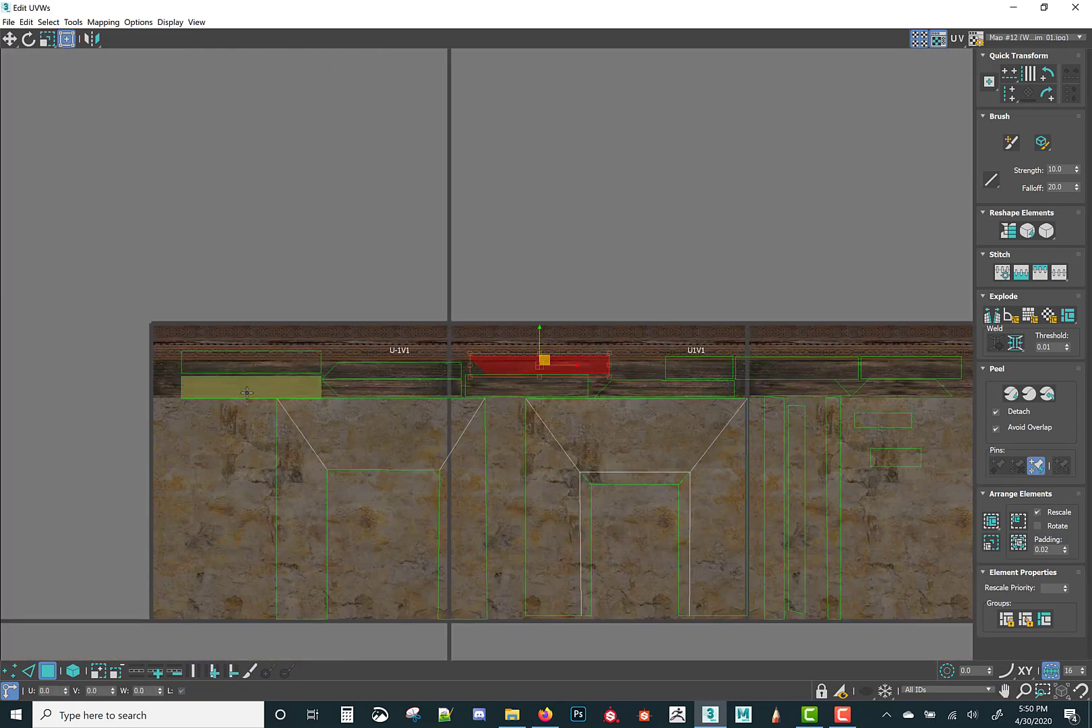
Step: Select the middle row of vertices across all the wood trim strips and align them horizontally
{"action": "key", "text": "1"}
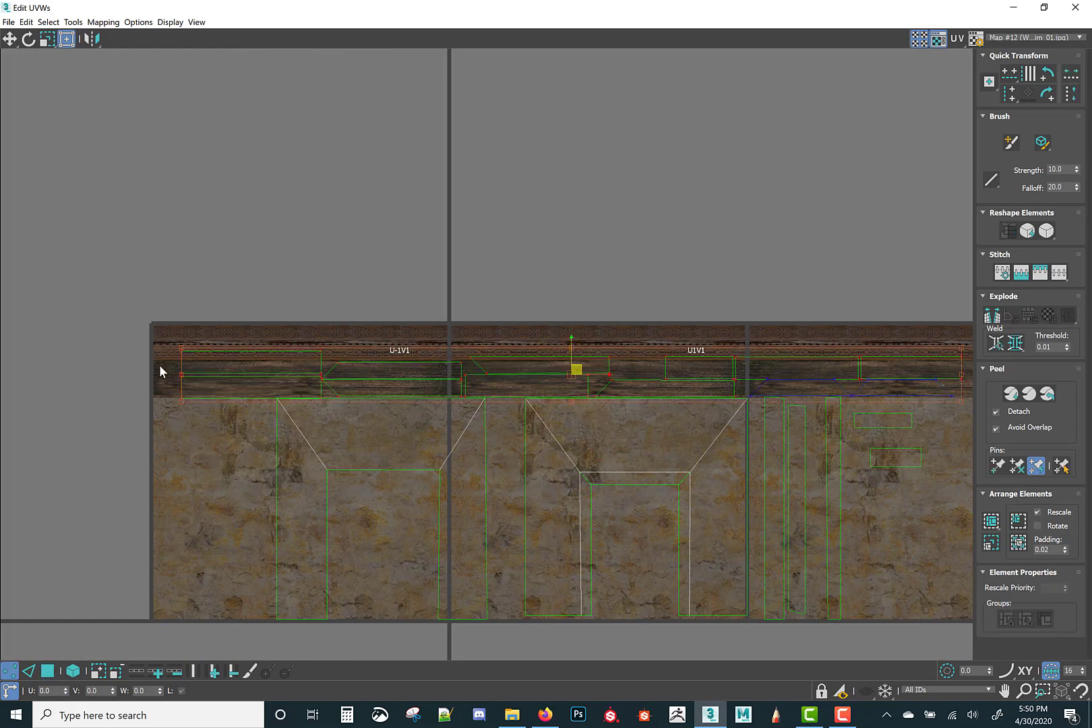
{"action": "left_click_drag", "start_coordinate": [165, 368], "coordinate": [576, 389]}
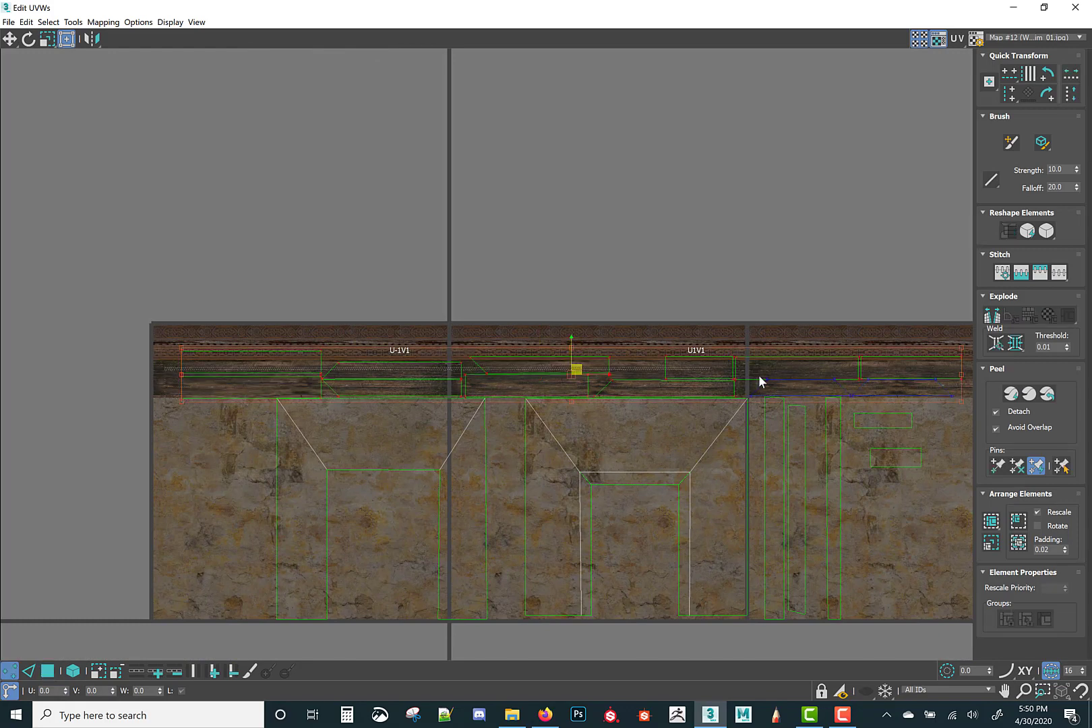
{"action": "left_click_drag", "start_coordinate": [969, 385], "coordinate": [967, 383]}
{"action": "left_click", "coordinate": [1008, 74]}
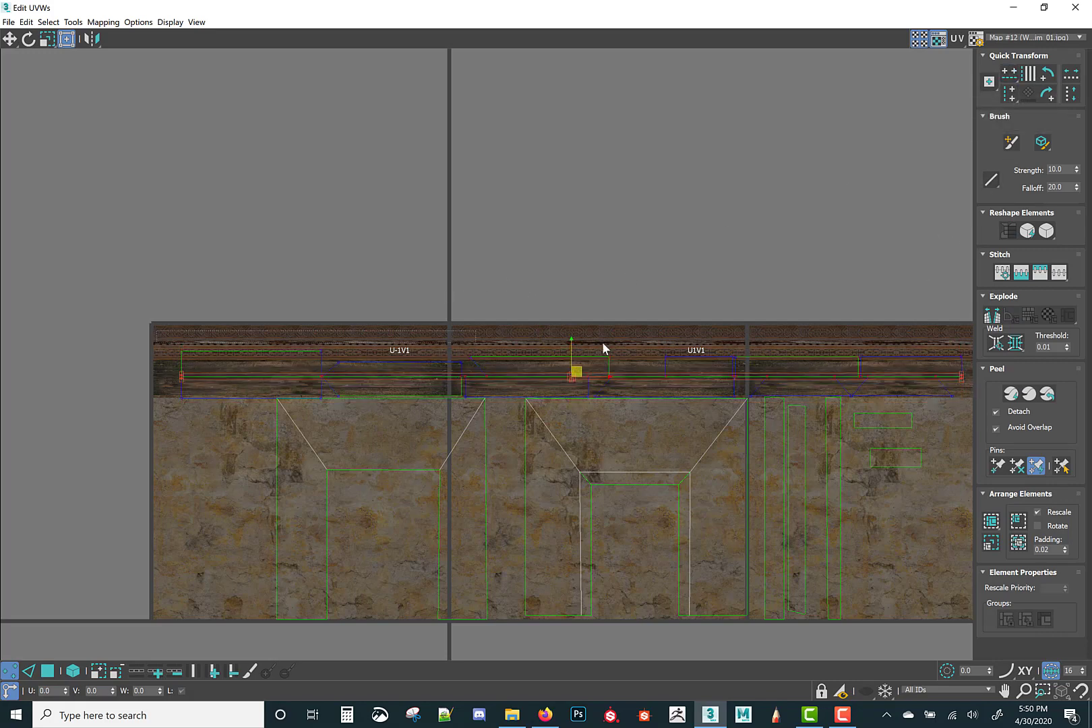
Step: Align the top row of vertices of all the wood trim strips into one horizontal line
{"action": "left_click_drag", "start_coordinate": [968, 364], "coordinate": [968, 362]}
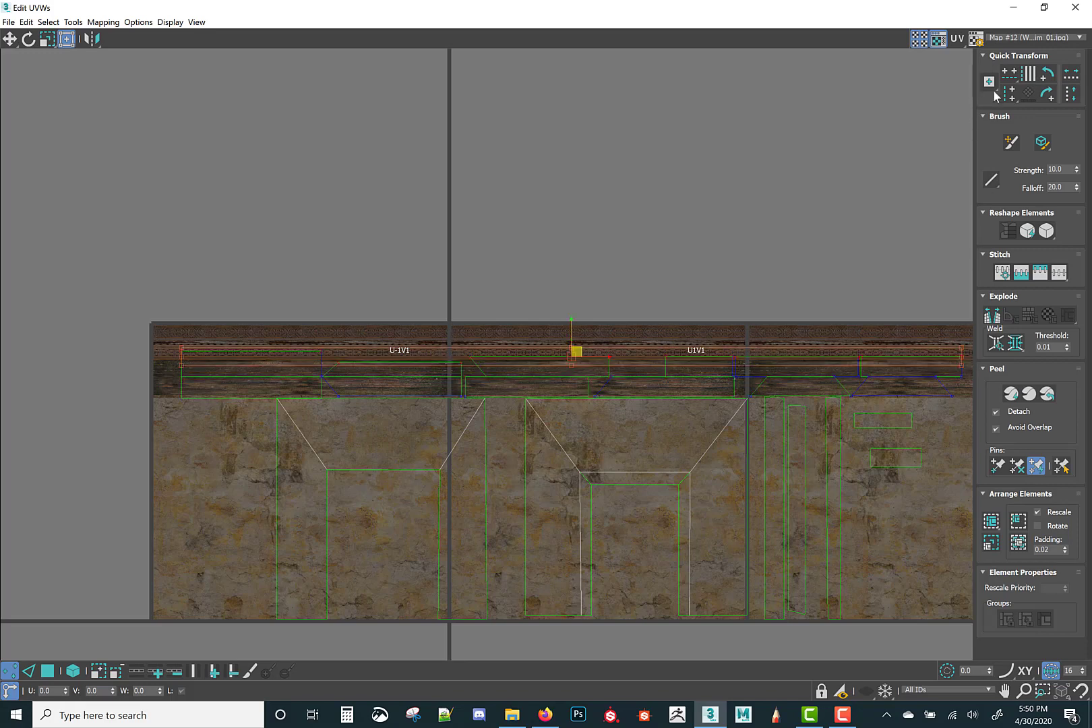
{"action": "left_click", "coordinate": [1010, 74]}
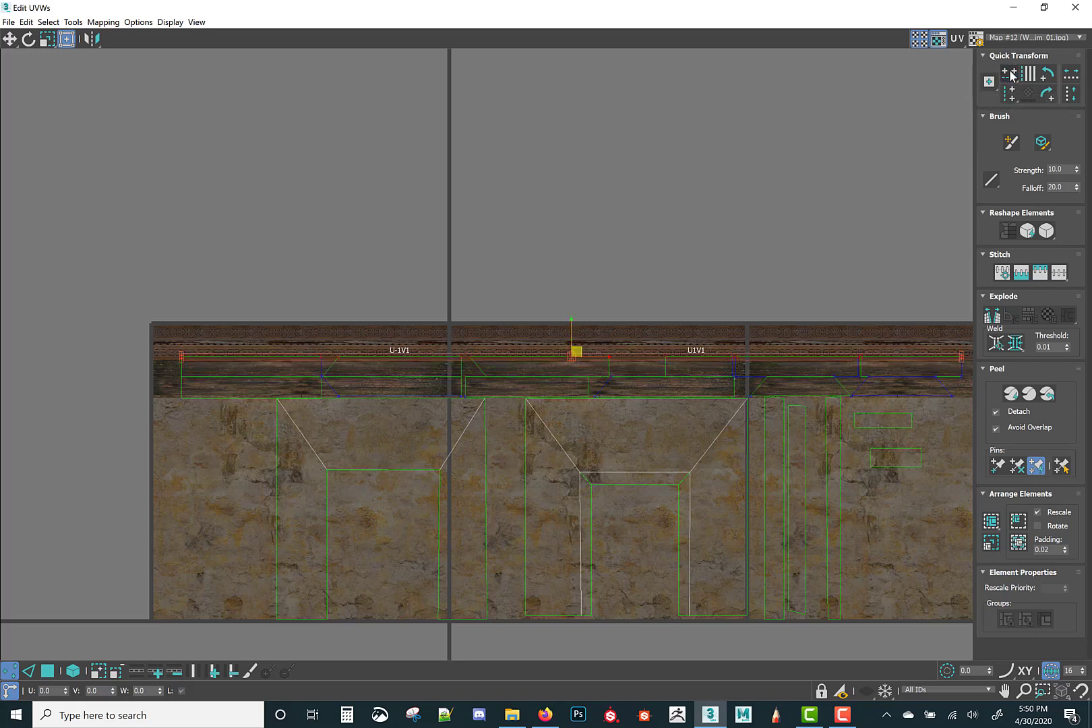
{"action": "scroll", "coordinate": [241, 410], "scroll_direction": "up", "scroll_amount": 1}
{"action": "middle_click_drag", "start_coordinate": [242, 410], "coordinate": [180, 415]}
{"action": "middle_click_drag", "start_coordinate": [288, 418], "coordinate": [223, 430]}
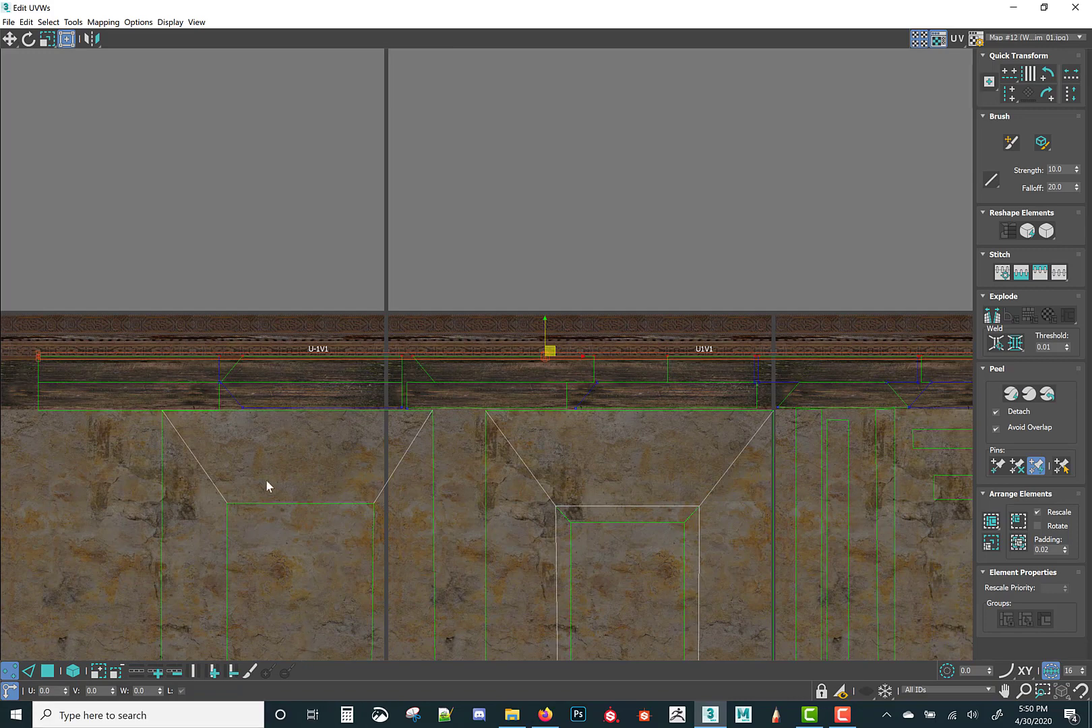
{"action": "middle_click_drag", "start_coordinate": [571, 252], "coordinate": [460, 272]}
{"action": "scroll", "coordinate": [461, 273], "scroll_direction": "down", "scroll_amount": 1}
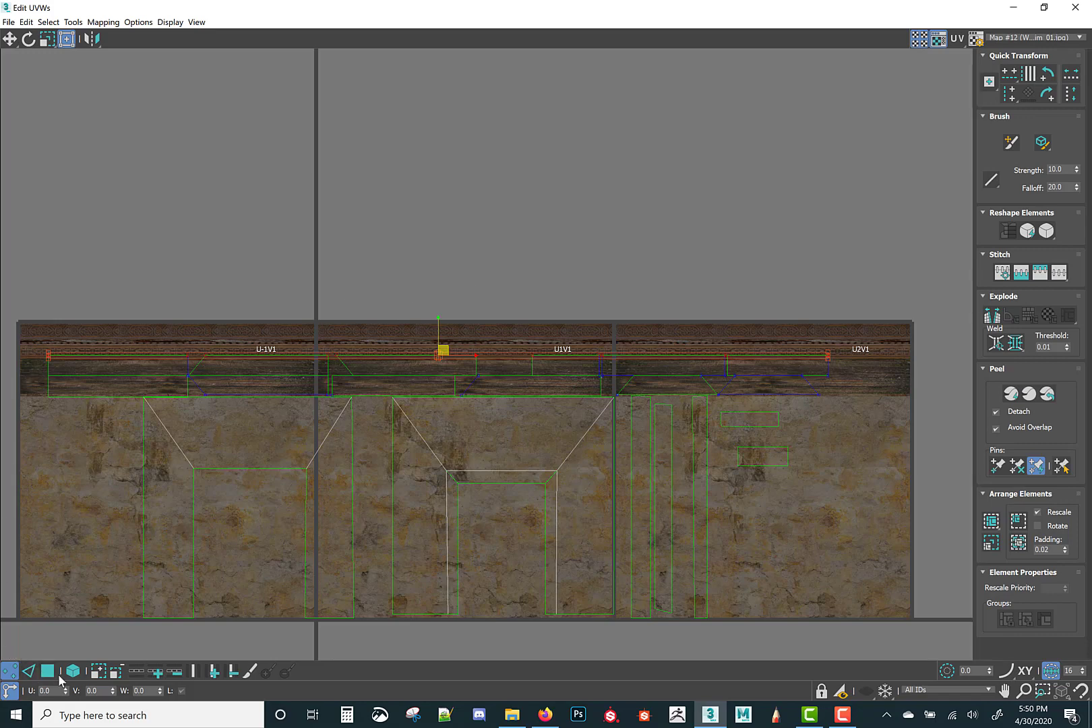
Step: Select the bottom row of vertices of all the wood trim strips and align them horizontally
{"action": "left_click_drag", "start_coordinate": [86, 320], "coordinate": [290, 334]}
{"action": "left_click_drag", "start_coordinate": [854, 376], "coordinate": [853, 388]}
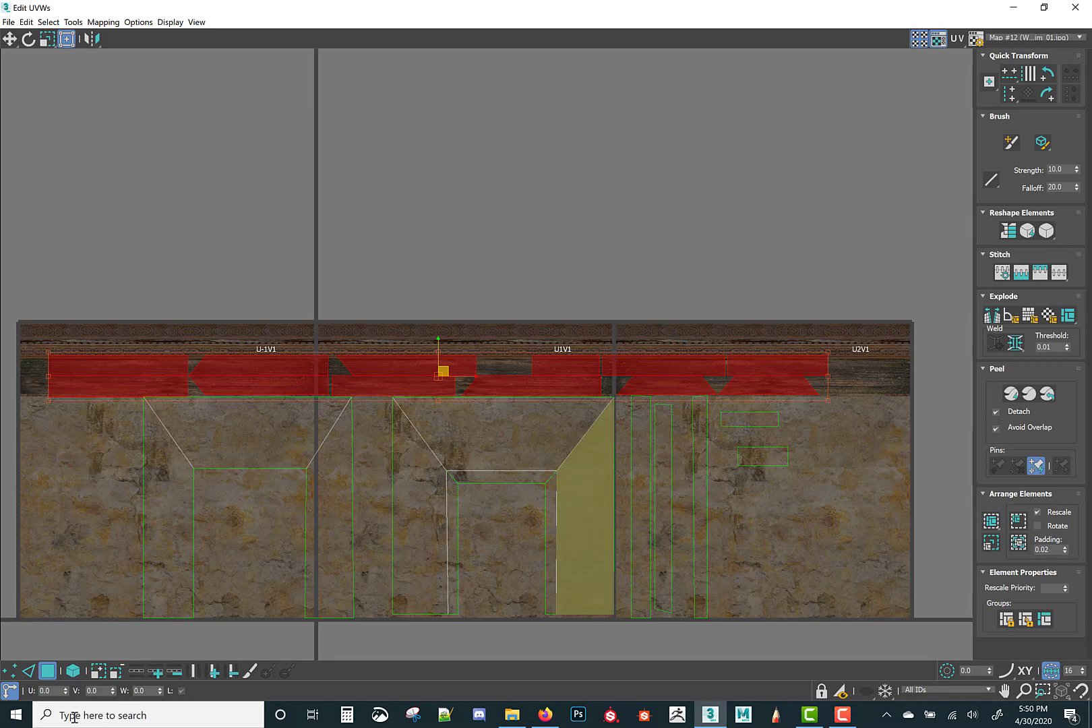
{"action": "left_click", "coordinate": [13, 672]}
{"action": "left_click_drag", "start_coordinate": [25, 337], "coordinate": [848, 370]}
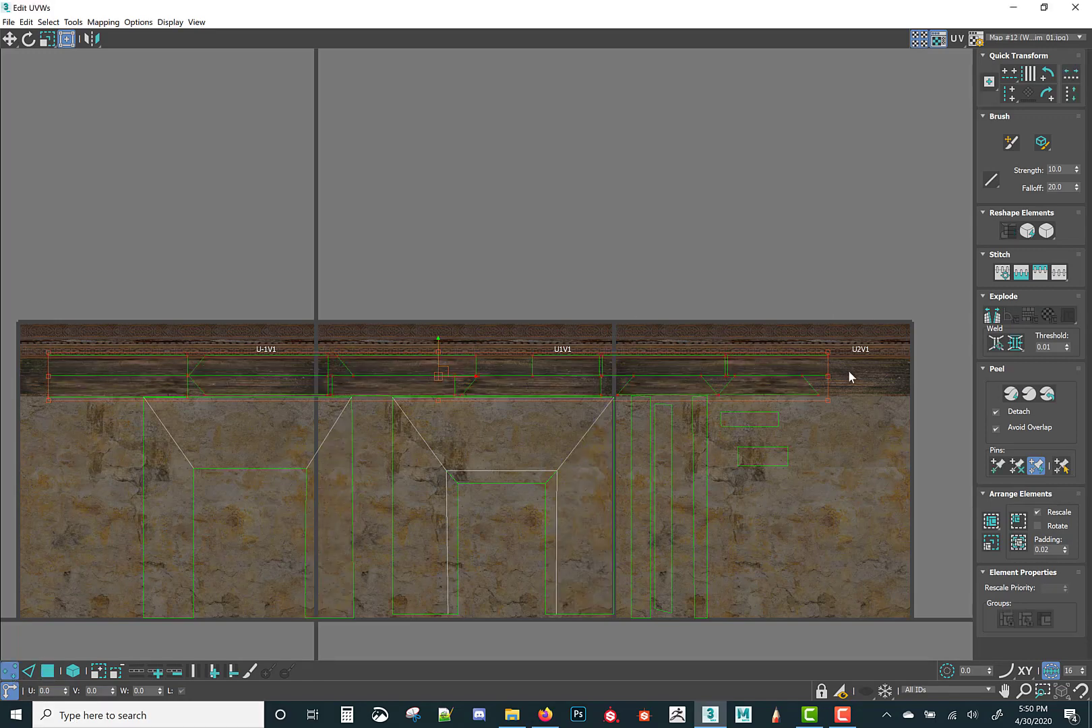
{"action": "scroll", "coordinate": [823, 389], "scroll_direction": "up", "scroll_amount": 3}
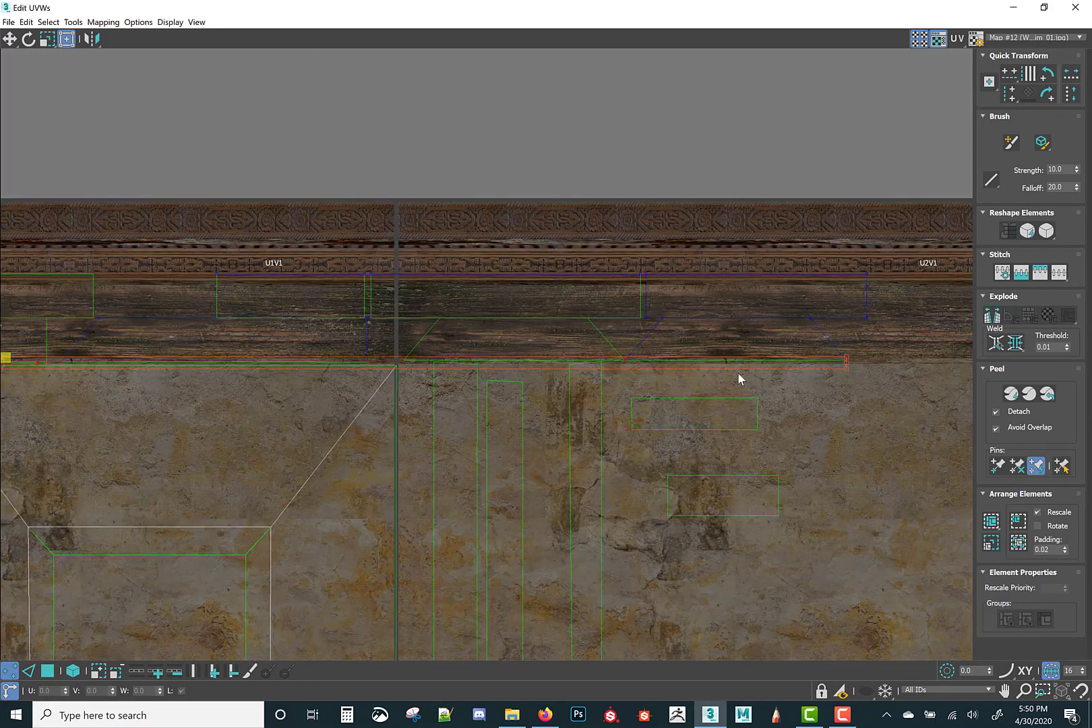
{"action": "scroll", "coordinate": [320, 359], "scroll_direction": "up", "scroll_amount": 3}
{"action": "middle_click_drag", "start_coordinate": [320, 358], "coordinate": [904, 362]}
{"action": "left_click", "coordinate": [1018, 73]}
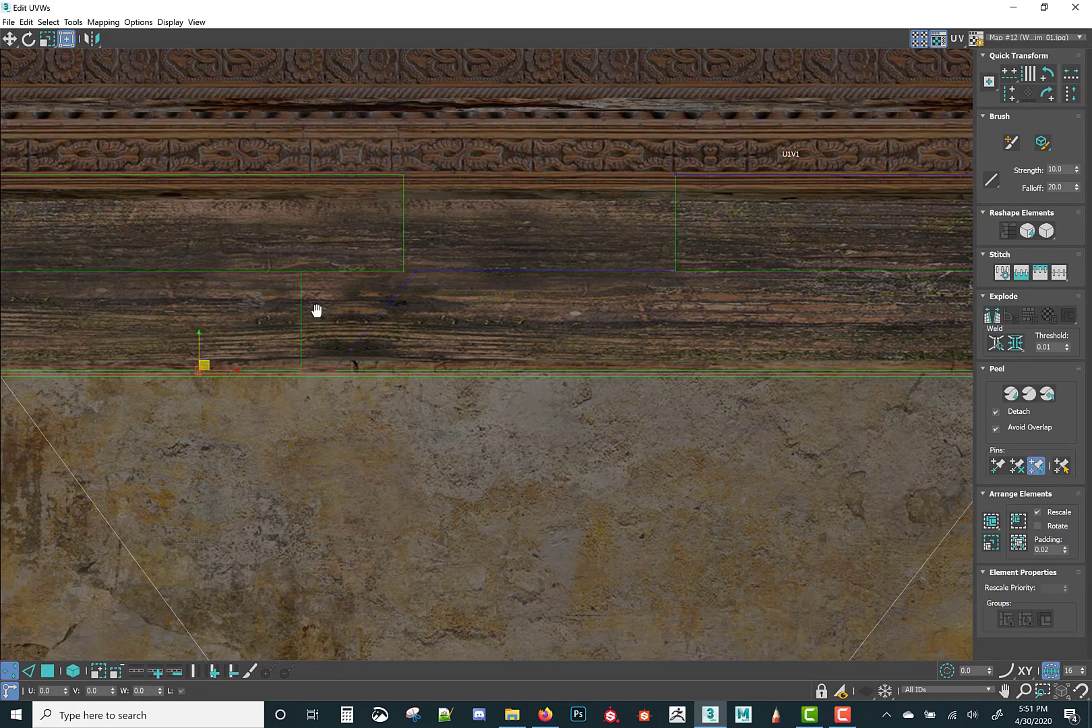
Step: Raise the strips' bottom vertex row slightly so it lies on the wood above the plaster edge, checking along all tiles
{"action": "middle_click_drag", "start_coordinate": [317, 312], "coordinate": [874, 292]}
{"action": "scroll", "coordinate": [282, 346], "scroll_direction": "up", "scroll_amount": 1}
{"action": "middle_click_drag", "start_coordinate": [282, 346], "coordinate": [961, 335]}
{"action": "scroll", "coordinate": [433, 366], "scroll_direction": "down", "scroll_amount": 2}
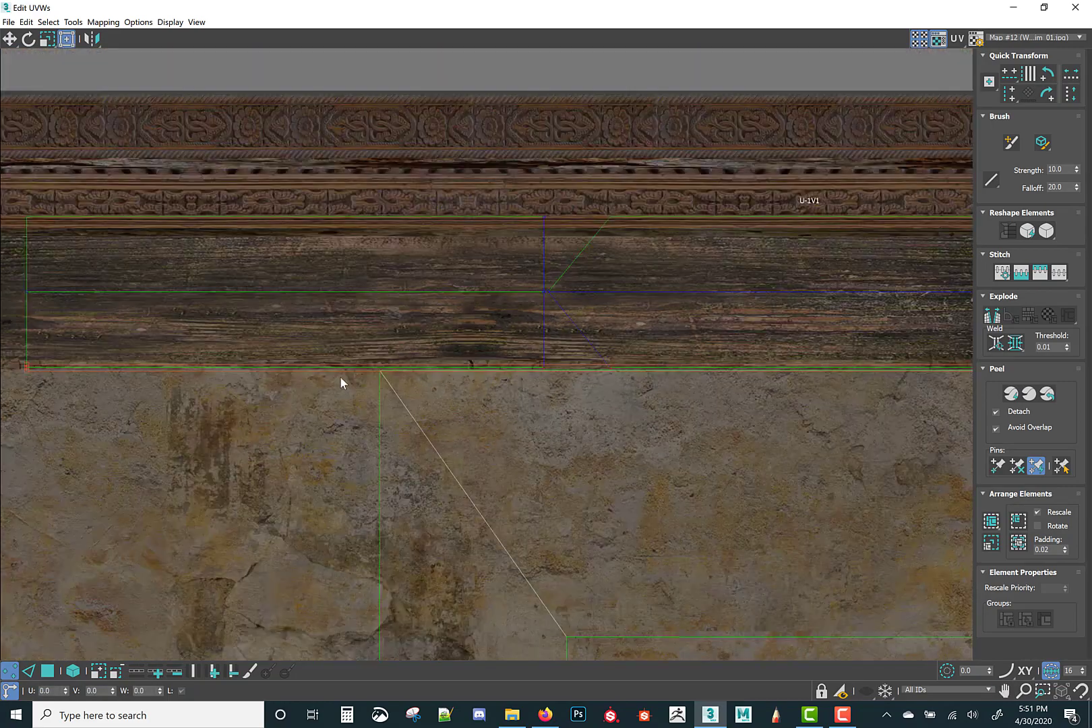
{"action": "scroll", "coordinate": [340, 376], "scroll_direction": "down", "scroll_amount": 3}
{"action": "scroll", "coordinate": [140, 377], "scroll_direction": "up", "scroll_amount": 5}
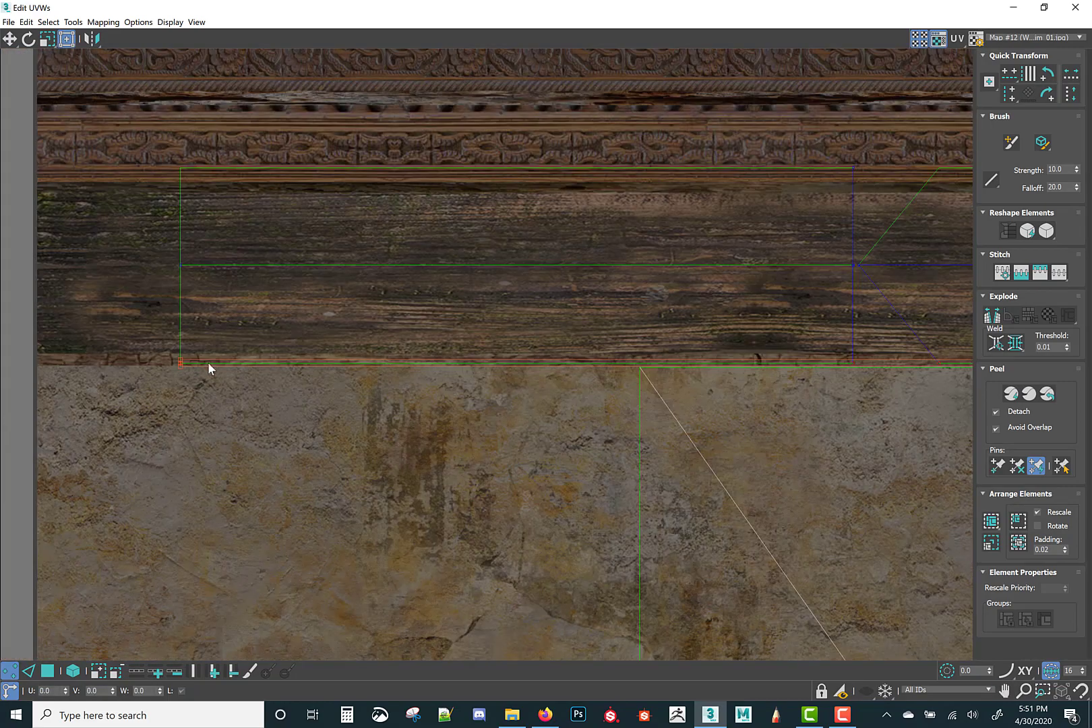
{"action": "middle_click_drag", "start_coordinate": [876, 367], "coordinate": [278, 362]}
{"action": "middle_click_drag", "start_coordinate": [825, 388], "coordinate": [336, 372]}
{"action": "middle_click_drag", "start_coordinate": [819, 337], "coordinate": [435, 328]}
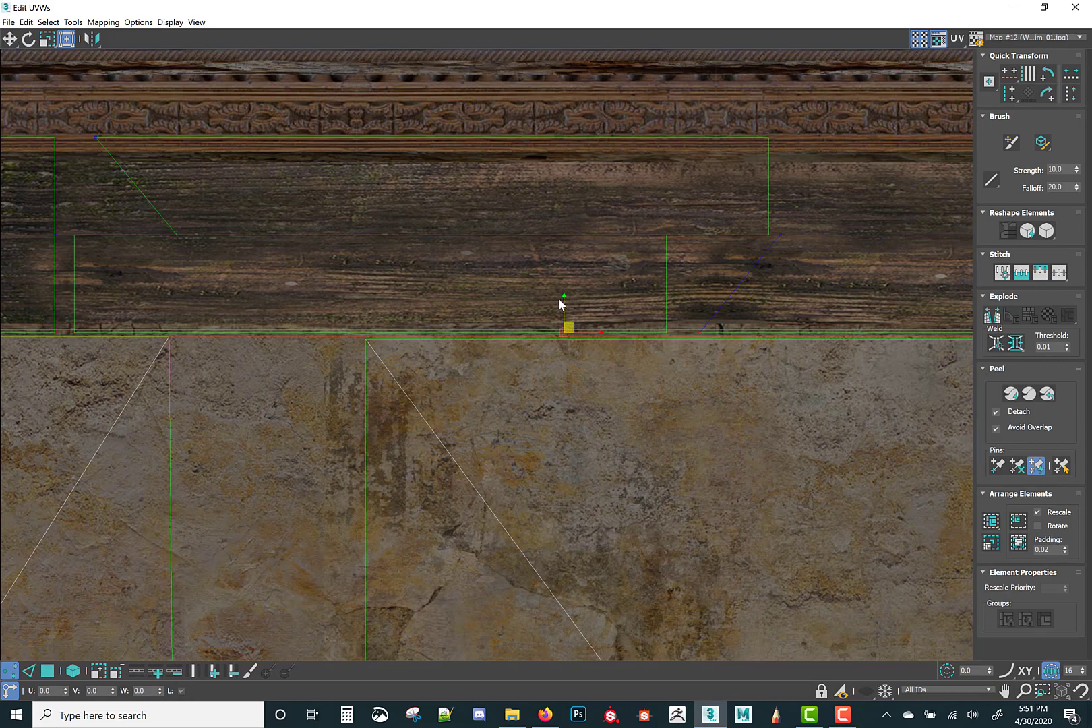
{"action": "left_click_drag", "start_coordinate": [563, 299], "coordinate": [569, 287]}
{"action": "scroll", "coordinate": [569, 287], "scroll_direction": "down", "scroll_amount": 5}
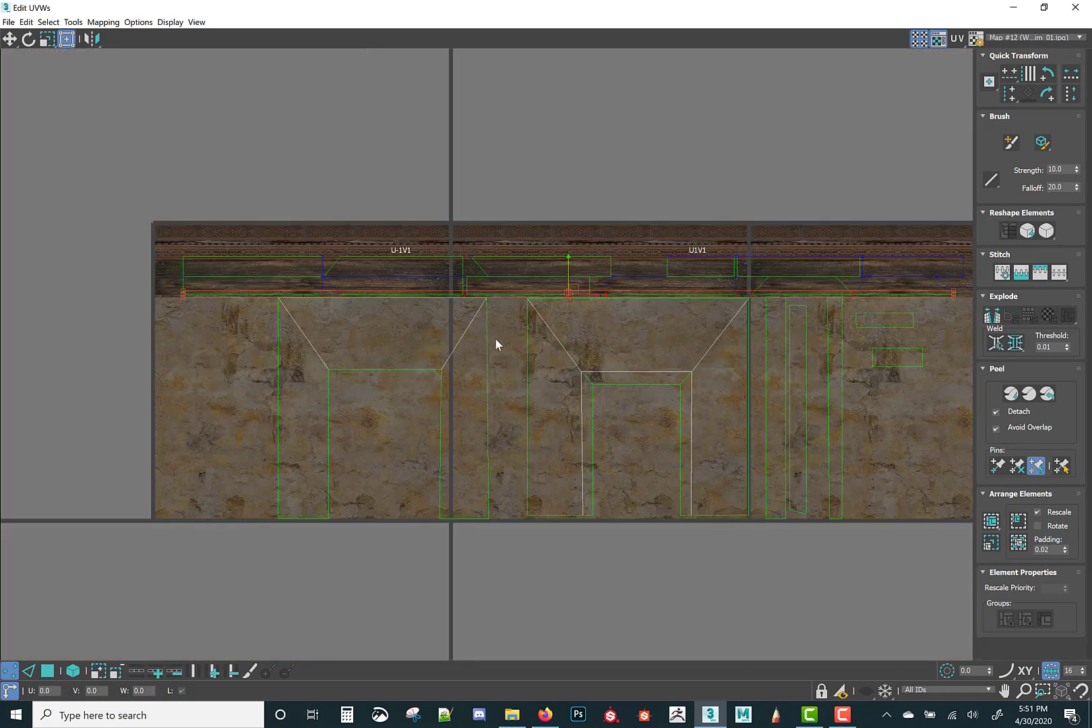
{"action": "left_click", "coordinate": [495, 338]}
Step: Close the UV editor and collapse the Unwrap UVW modifier of Wall_DoorBasic_00 into its Editable Poly
{"action": "scroll", "coordinate": [495, 337], "scroll_direction": "down", "scroll_amount": 4}
{"action": "middle_click_drag", "start_coordinate": [620, 334], "coordinate": [344, 398]}
{"action": "scroll", "coordinate": [565, 302], "scroll_direction": "up", "scroll_amount": 1}
{"action": "left_click", "coordinate": [1075, 8]}
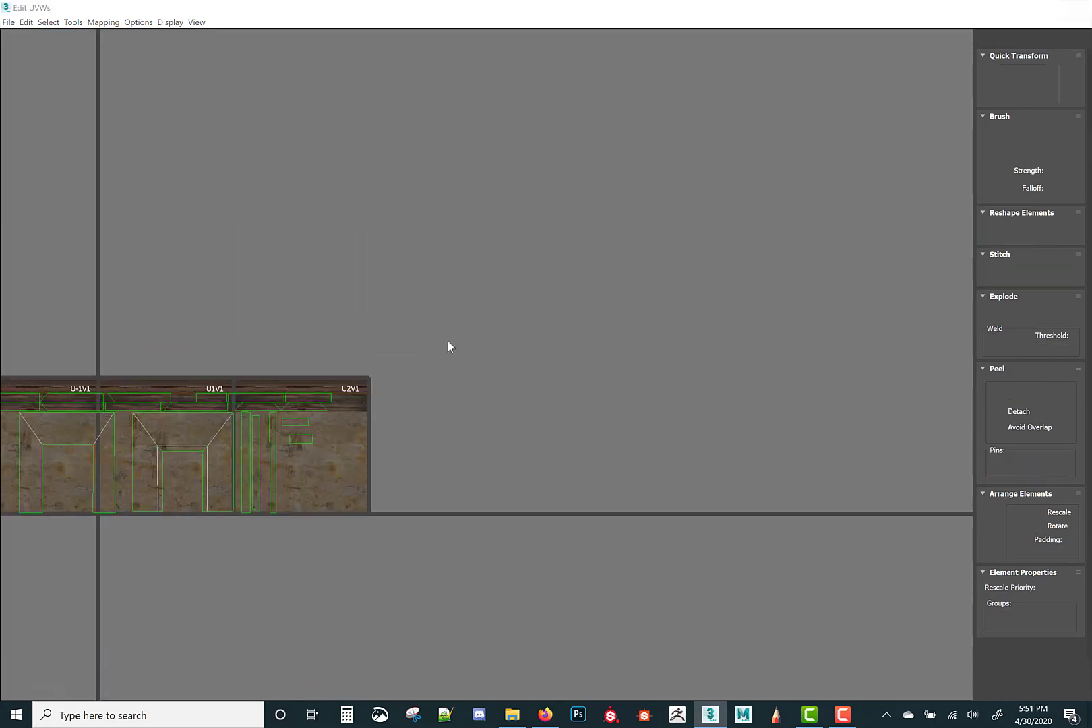
{"action": "middle_click_drag", "start_coordinate": [495, 348], "coordinate": [614, 380], "text": "alt"}
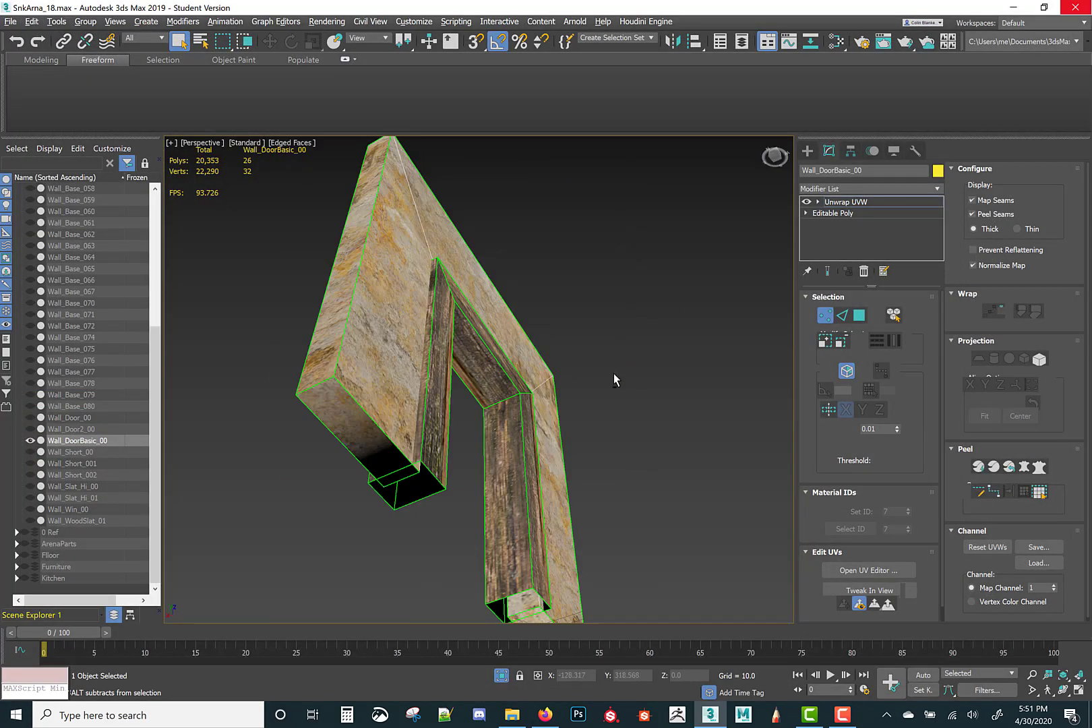
{"action": "right_click", "coordinate": [878, 208]}
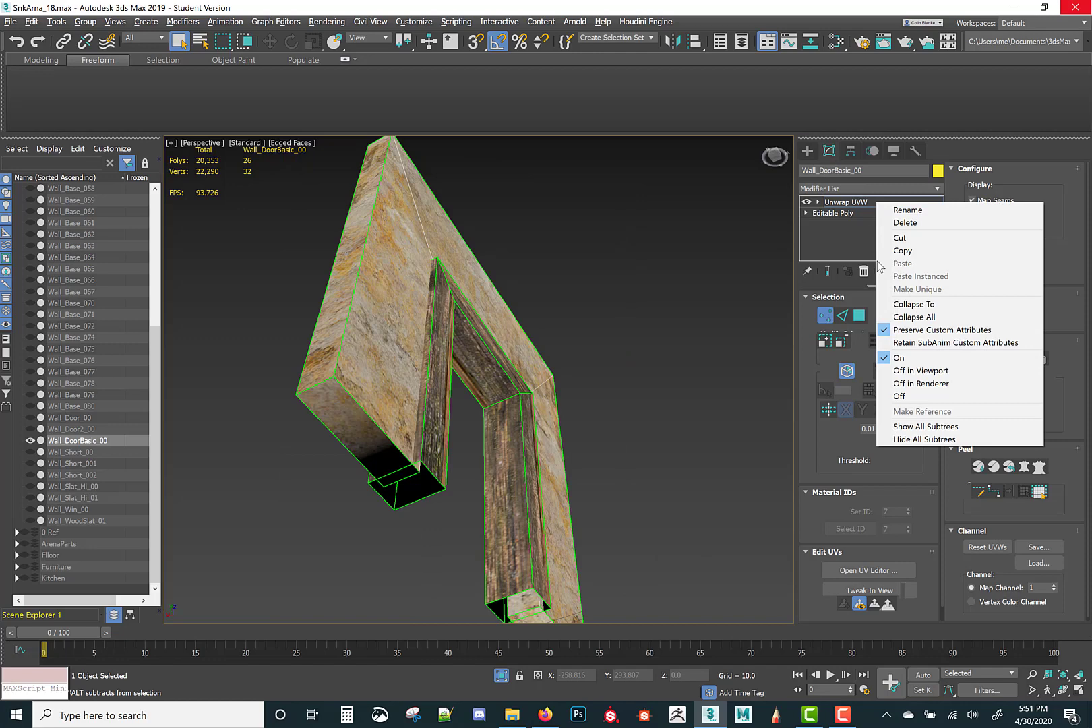
{"action": "left_click", "coordinate": [907, 304]}
Step: Deselect the finished doorway and exit isolation so the whole scene is shown
{"action": "scroll", "coordinate": [670, 405], "scroll_direction": "down", "scroll_amount": 1}
{"action": "middle_click_drag", "start_coordinate": [657, 408], "coordinate": [522, 490], "text": "alt"}
{"action": "left_click", "coordinate": [676, 417]}
{"action": "middle_click_drag", "start_coordinate": [523, 491], "coordinate": [603, 431], "text": "alt"}
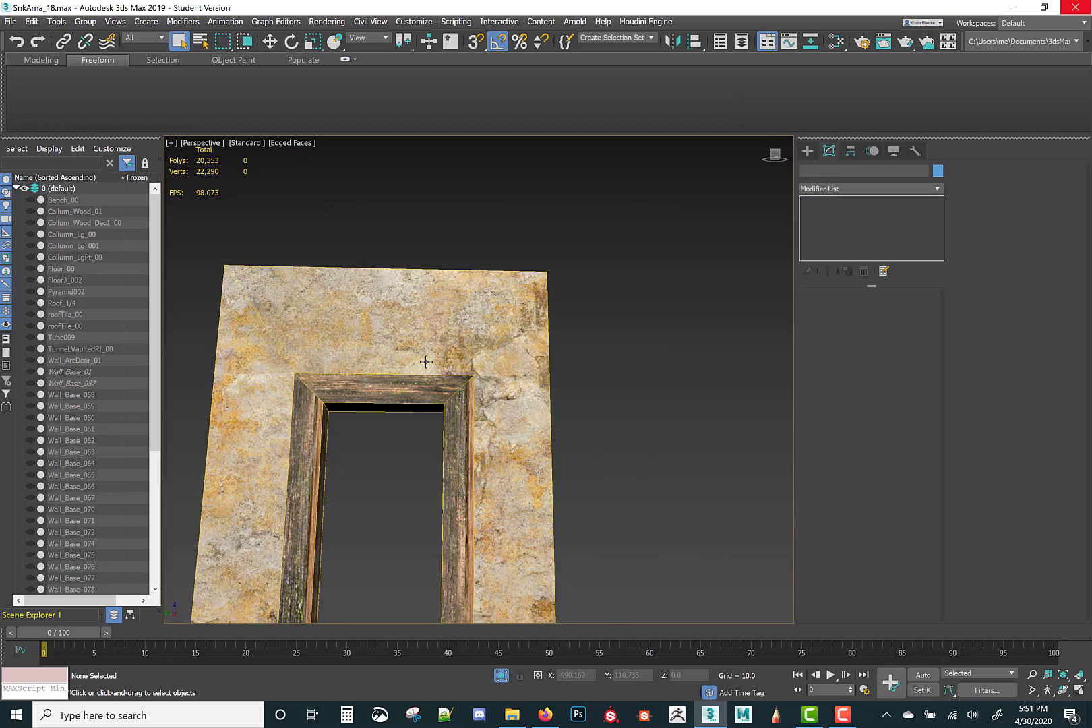
{"action": "scroll", "coordinate": [460, 390], "scroll_direction": "down", "scroll_amount": 5}
{"action": "scroll", "coordinate": [66, 277], "scroll_direction": "down", "scroll_amount": 1}
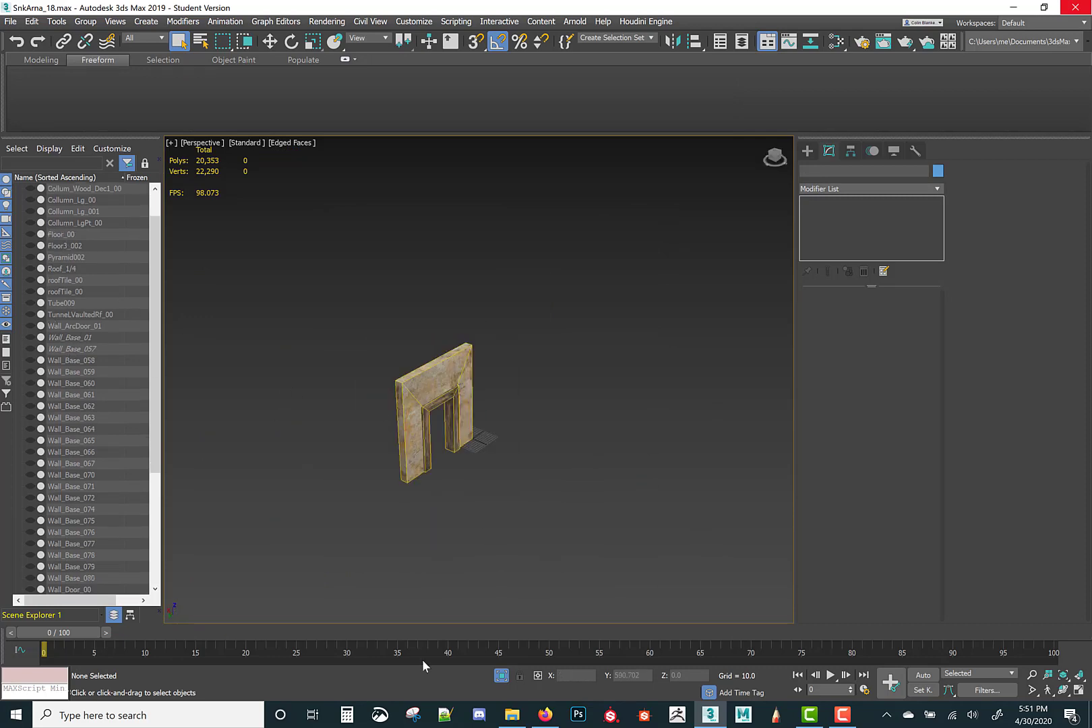
{"action": "left_click", "coordinate": [501, 675]}
{"action": "scroll", "coordinate": [483, 514], "scroll_direction": "down", "scroll_amount": 5}
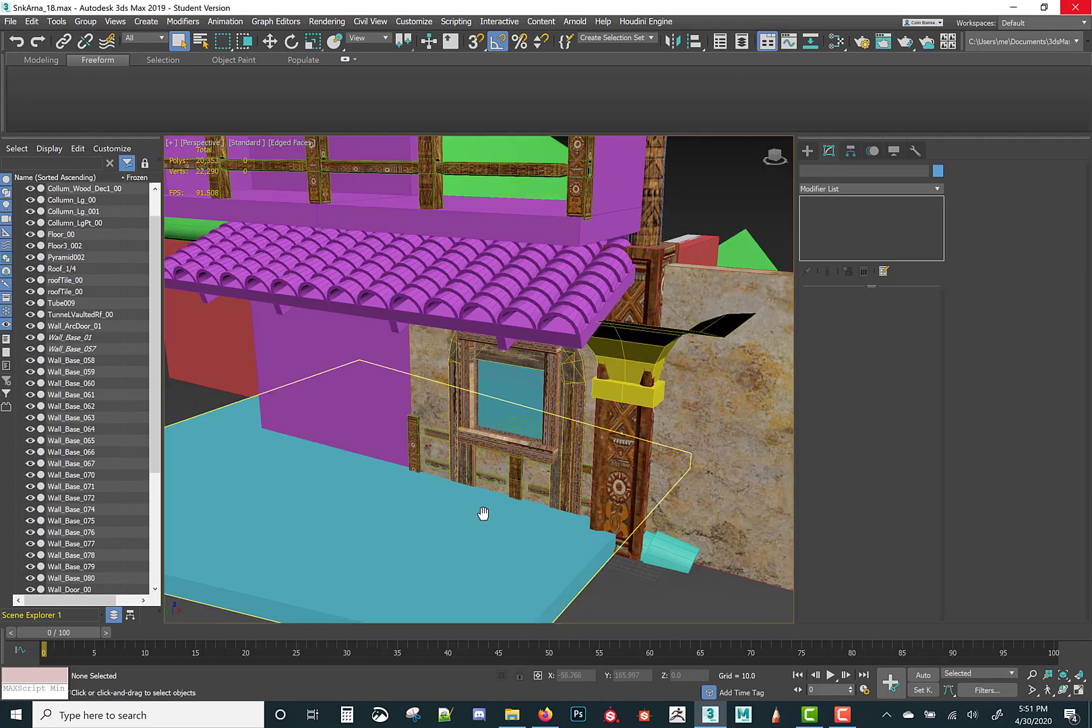
Step: Move the window wall Wall_Win_00 out of the house along X to about -780
{"action": "left_click", "coordinate": [441, 359]}
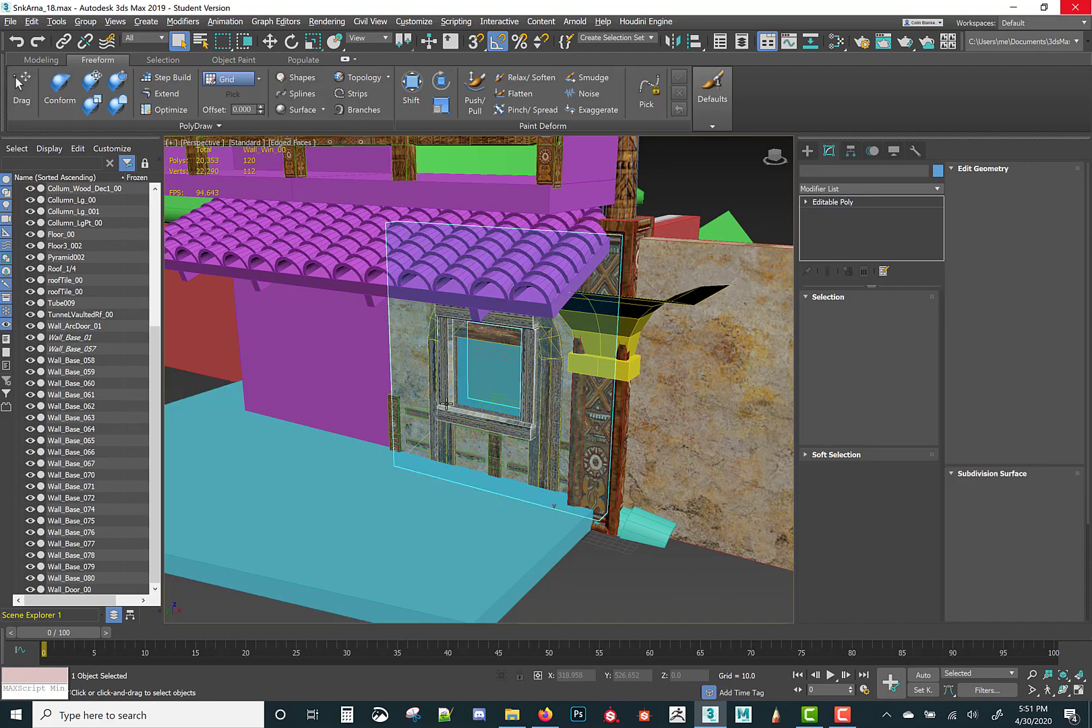
{"action": "middle_click_drag", "start_coordinate": [441, 360], "coordinate": [452, 314], "text": "alt"}
{"action": "key", "text": "w"}
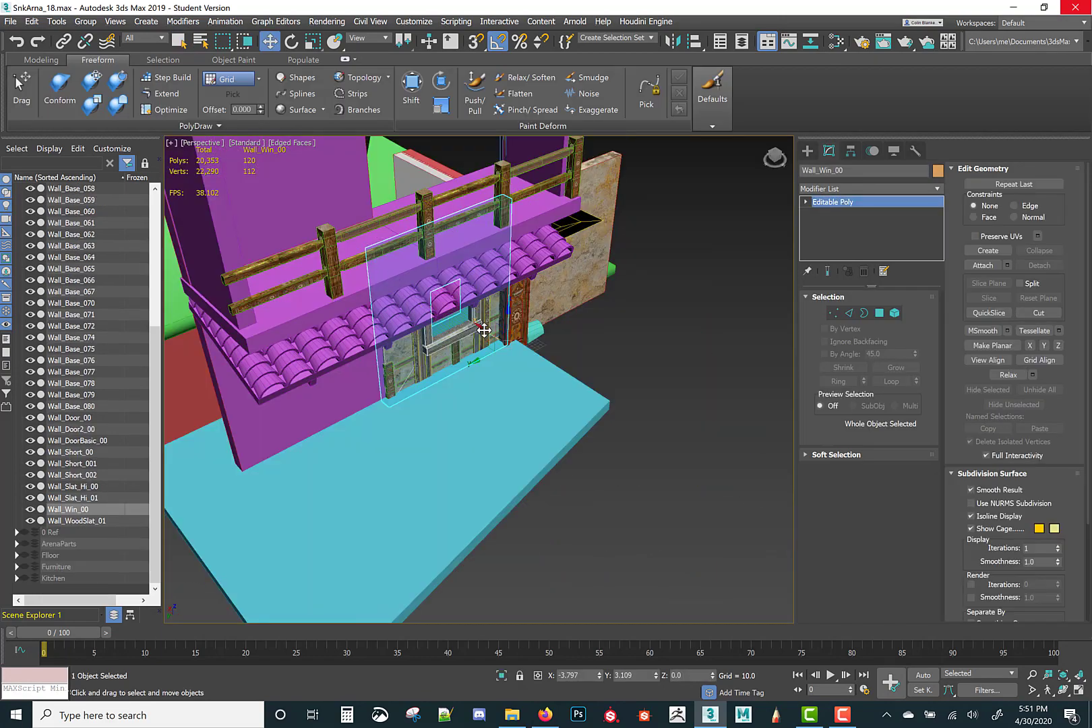
{"action": "left_click_drag", "start_coordinate": [484, 329], "coordinate": [790, 474]}
{"action": "middle_click_drag", "start_coordinate": [620, 405], "coordinate": [418, 255]}
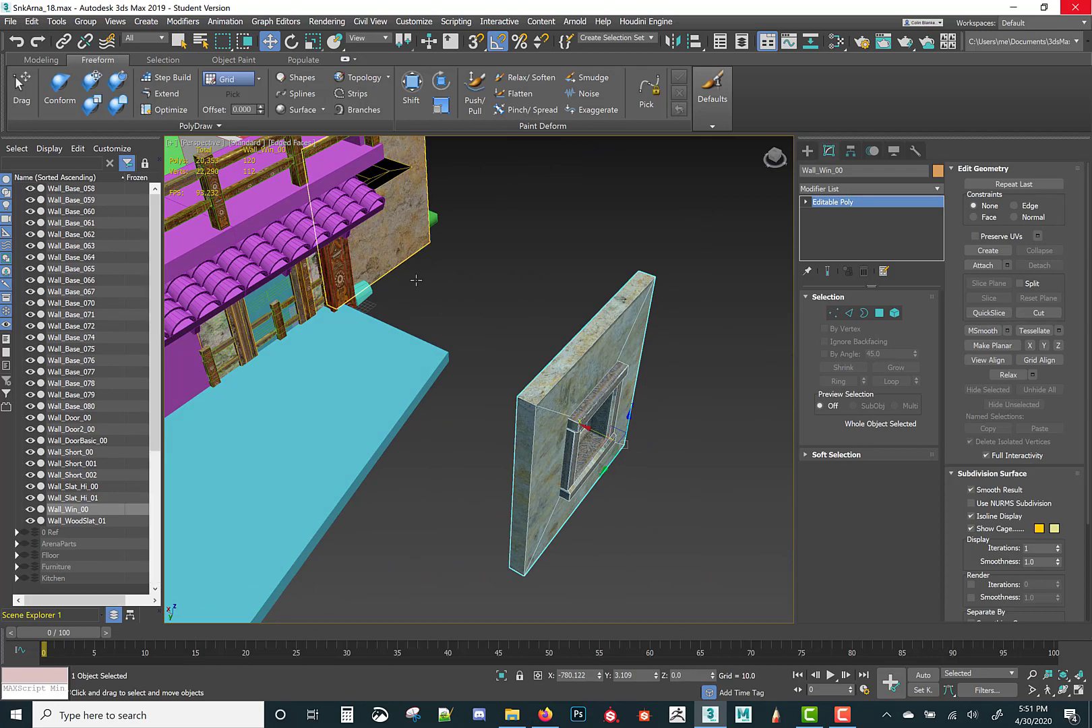
Step: Move the plain wall Wall_Base_058 out of the house along X to about -834, beside the window wall
{"action": "left_click", "coordinate": [382, 263]}
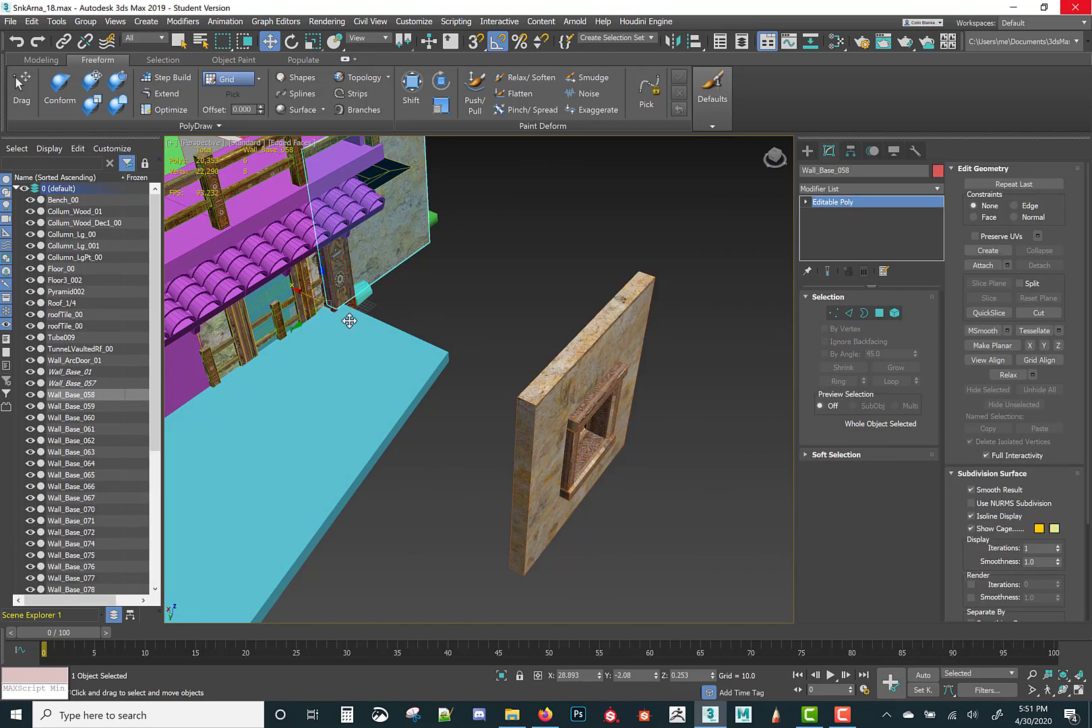
{"action": "left_click_drag", "start_coordinate": [350, 321], "coordinate": [638, 429]}
{"action": "middle_click_drag", "start_coordinate": [638, 428], "coordinate": [482, 333], "text": "alt"}
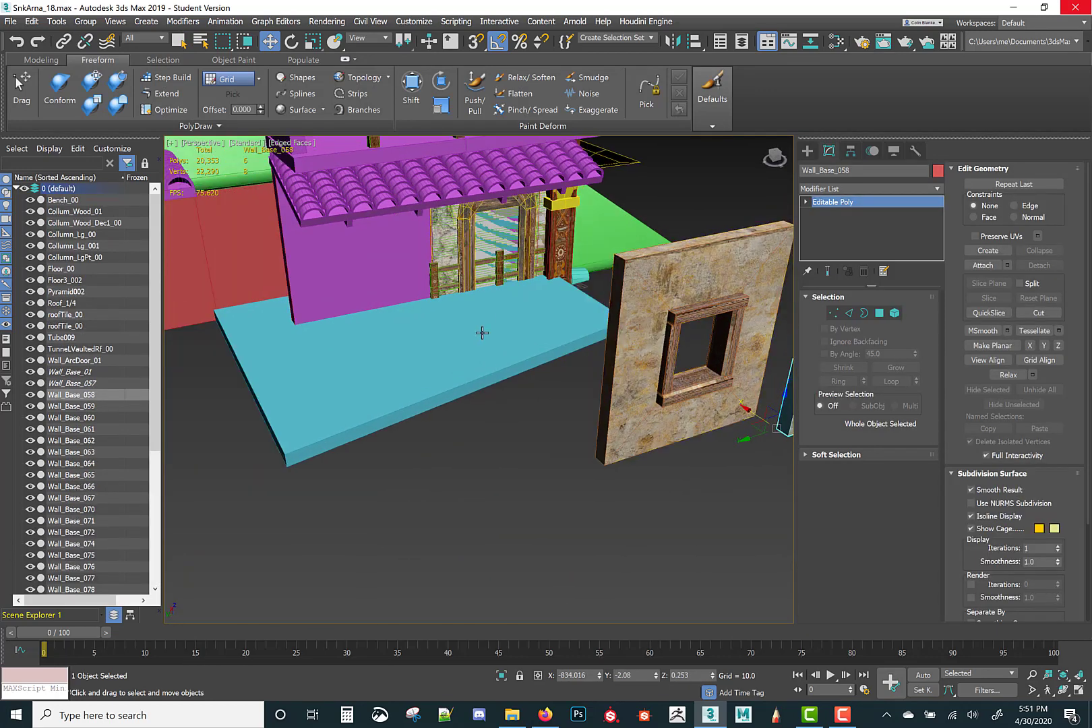
Step: Move the door wall Wall_Door_00 out of the house to about X -837, Y 618
{"action": "left_click", "coordinate": [479, 271]}
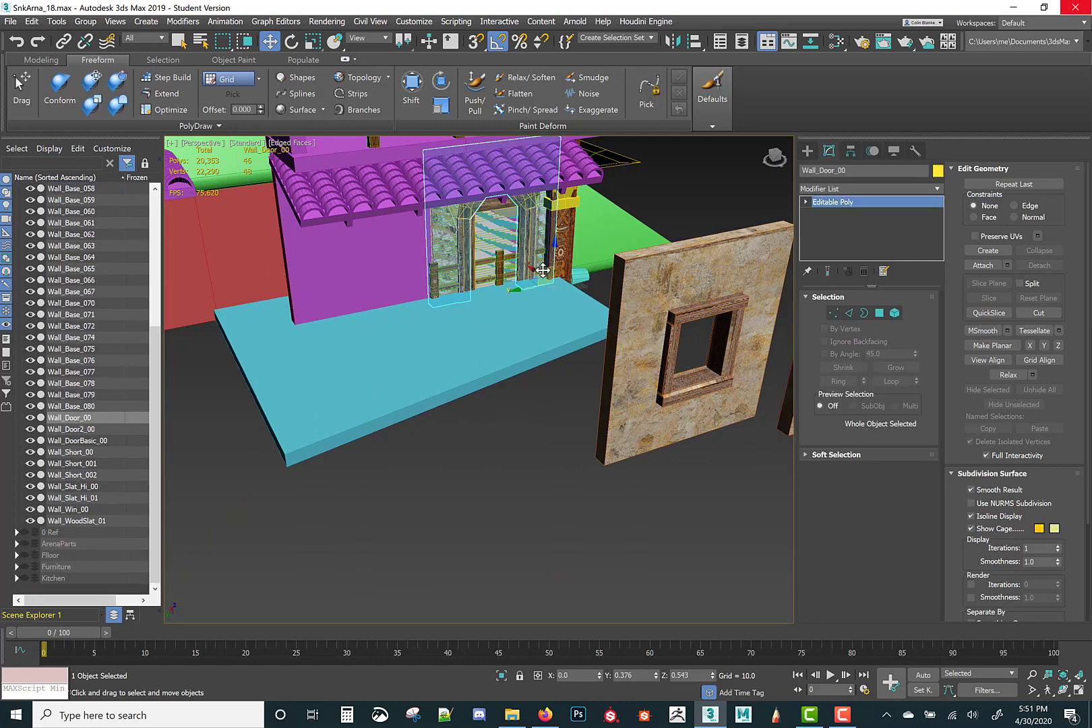
{"action": "left_click_drag", "start_coordinate": [589, 335], "coordinate": [748, 442]}
{"action": "middle_click_drag", "start_coordinate": [748, 442], "coordinate": [517, 409], "text": "alt"}
{"action": "left_click_drag", "start_coordinate": [505, 420], "coordinate": [202, 514]}
{"action": "middle_click_drag", "start_coordinate": [457, 466], "coordinate": [585, 488]}
{"action": "mouse_move", "coordinate": [368, 249]}
{"action": "middle_mouse_down", "text": "alt"}
{"action": "mouse_move", "coordinate": [407, 223]}
{"action": "mouse_move", "coordinate": [399, 270]}
{"action": "mouse_move", "coordinate": [373, 261]}
{"action": "middle_mouse_up", "text": "alt"}
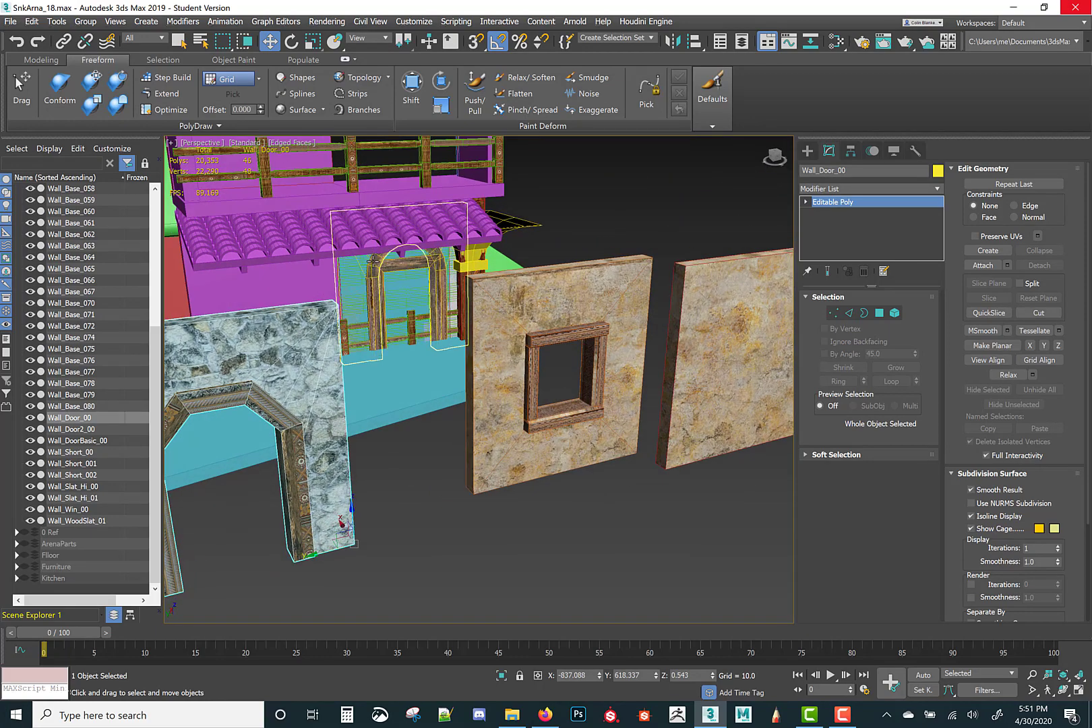
Step: Move the arched door wall Wall_ArcDoor_01 out of the house to about X -982 and along Y past the plain wall
{"action": "left_click", "coordinate": [389, 339]}
{"action": "left_click_drag", "start_coordinate": [452, 337], "coordinate": [699, 519]}
{"action": "middle_click_drag", "start_coordinate": [704, 519], "coordinate": [466, 514]}
{"action": "mouse_move", "coordinate": [467, 514]}
{"action": "middle_mouse_down", "text": "alt"}
{"action": "mouse_move", "coordinate": [459, 529]}
{"action": "mouse_move", "coordinate": [508, 476]}
{"action": "middle_mouse_up", "text": "alt"}
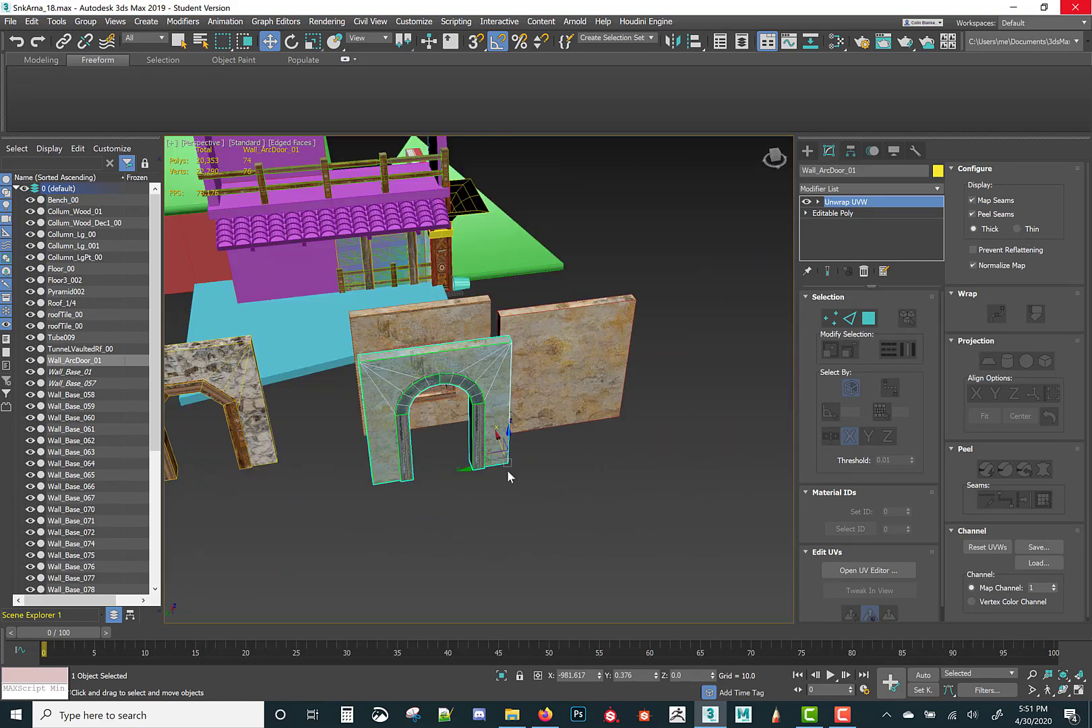
{"action": "left_click_drag", "start_coordinate": [478, 466], "coordinate": [805, 423]}
Step: Isolate the window wall, plain wall and arched door wall together, view them from the front, and deselect them
{"action": "scroll", "coordinate": [553, 441], "scroll_direction": "down", "scroll_amount": 3}
{"action": "middle_click_drag", "start_coordinate": [553, 441], "coordinate": [646, 394]}
{"action": "middle_click_drag", "start_coordinate": [502, 415], "coordinate": [471, 469]}
{"action": "left_click_drag", "start_coordinate": [445, 389], "coordinate": [698, 452]}
{"action": "key", "text": "alt+q"}
{"action": "middle_click_drag", "start_coordinate": [579, 486], "coordinate": [493, 485], "text": "alt"}
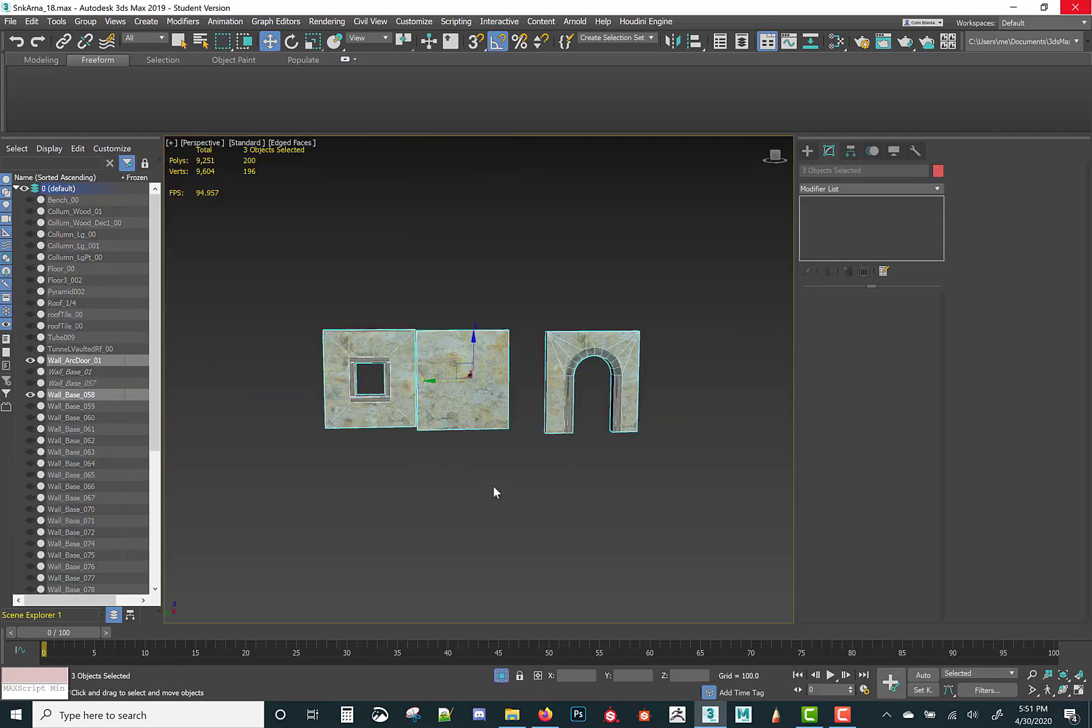
{"action": "left_click", "coordinate": [368, 440]}
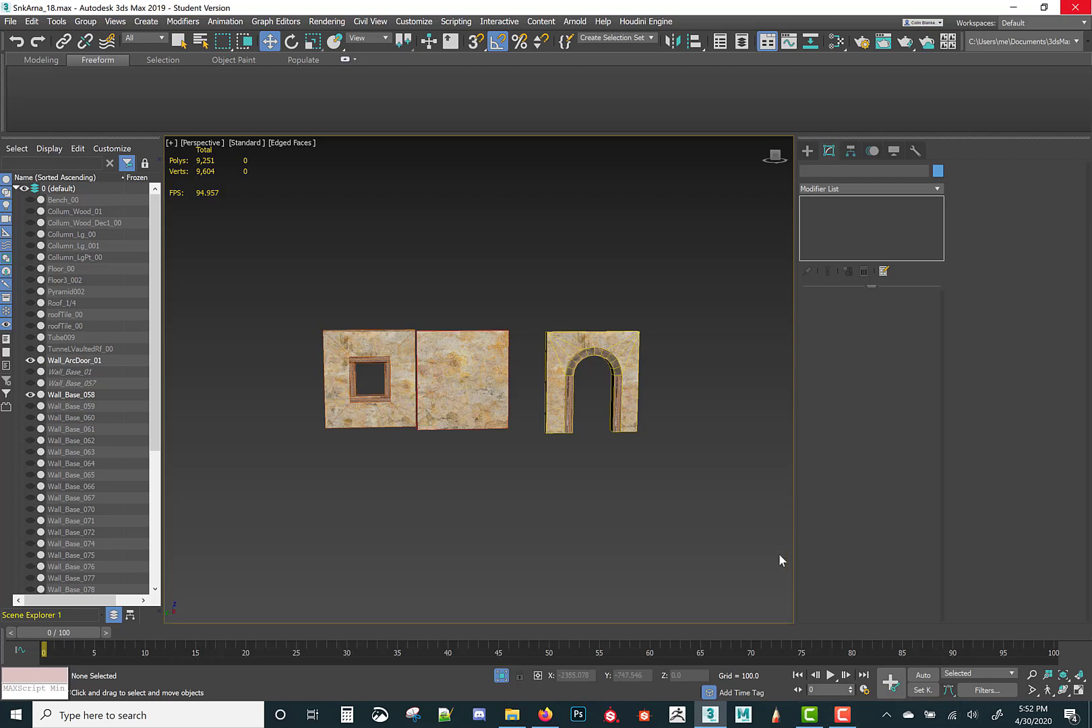
Step: Move the plain wall Wall_Base_058 out from beside the window wall to the near end of the arched door wall
{"action": "left_click", "coordinate": [844, 715]}
{"action": "left_click", "coordinate": [850, 720]}
{"action": "left_click", "coordinate": [463, 385]}
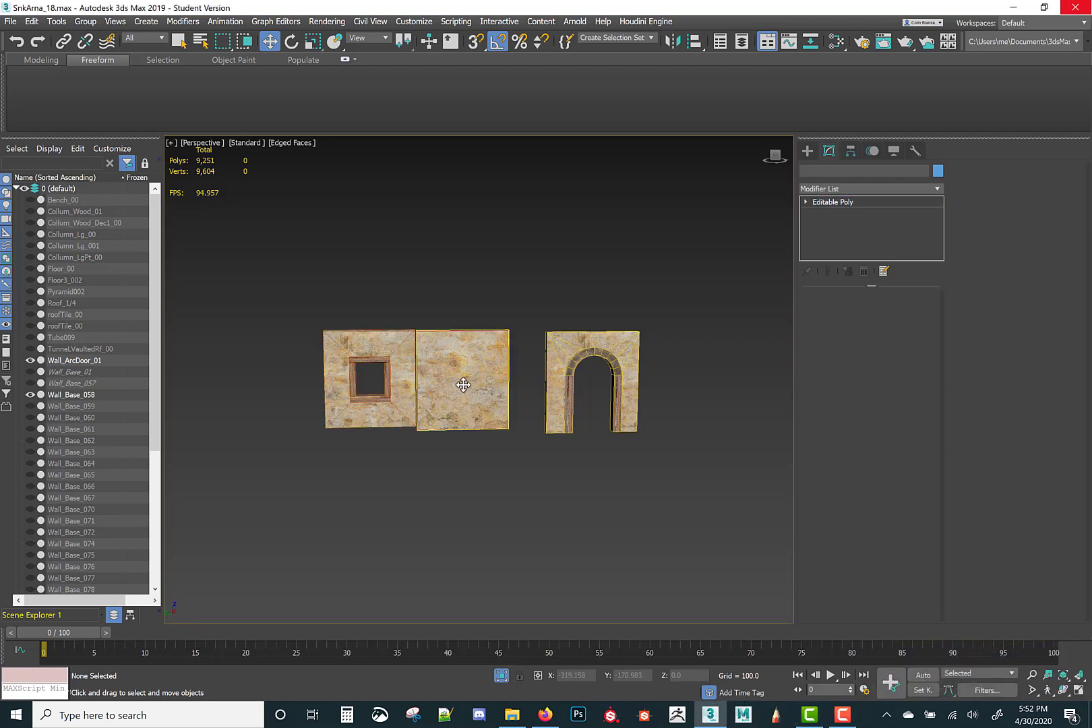
{"action": "middle_click_drag", "start_coordinate": [480, 361], "coordinate": [478, 393], "text": "alt"}
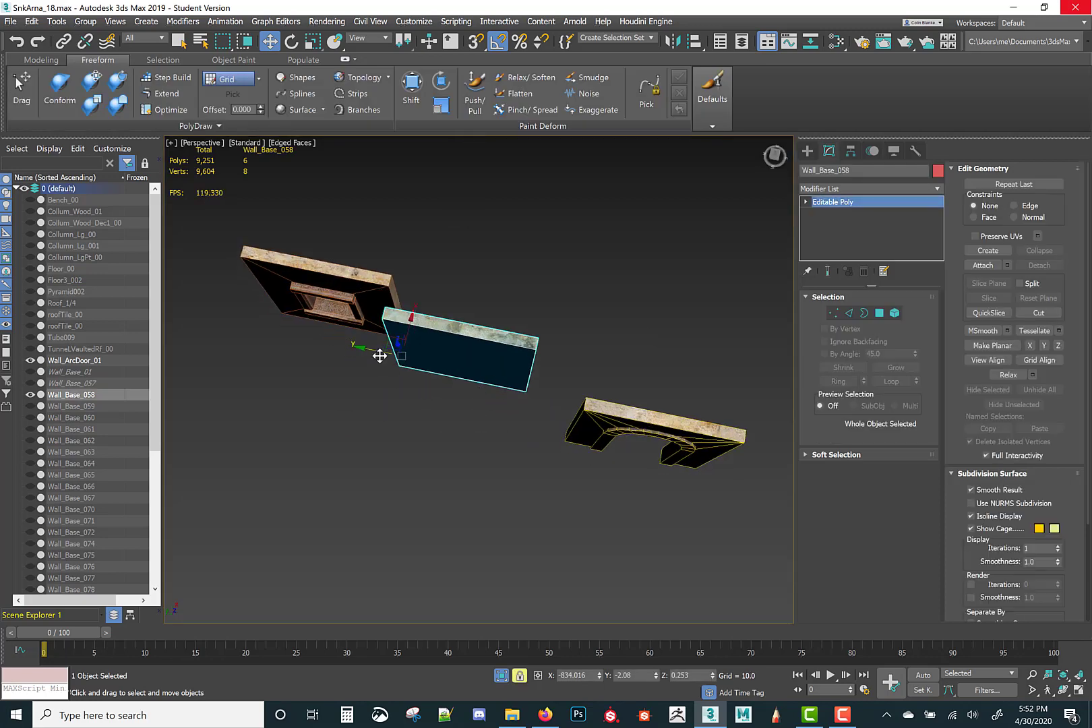
{"action": "left_click_drag", "start_coordinate": [395, 338], "coordinate": [432, 385]}
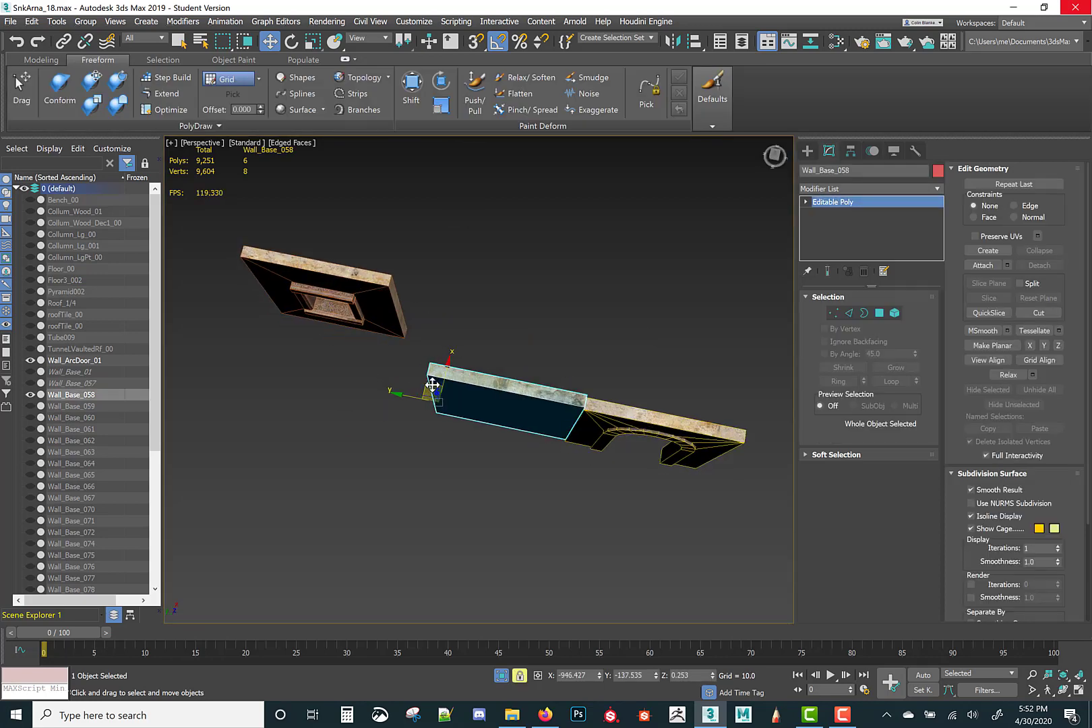
Step: In the Top view, align the plain wall's lower corner with the adjoining corner of the arched door wall
{"action": "right_click", "coordinate": [233, 249]}
{"action": "key", "text": "alt+w"}
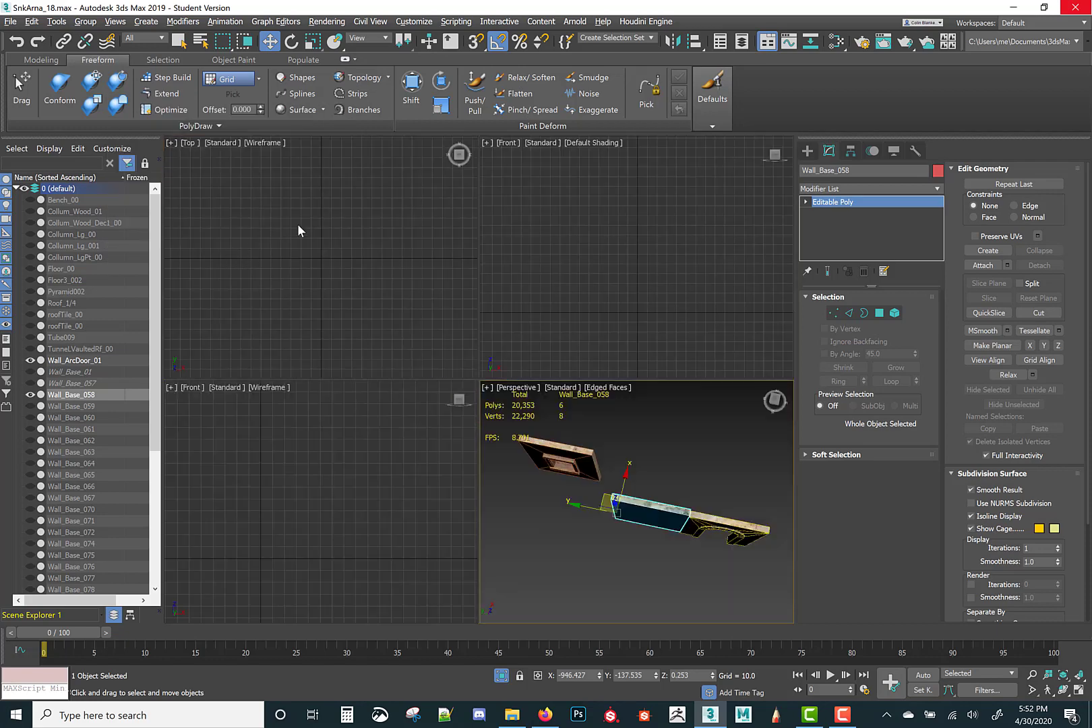
{"action": "key", "text": "alt+w"}
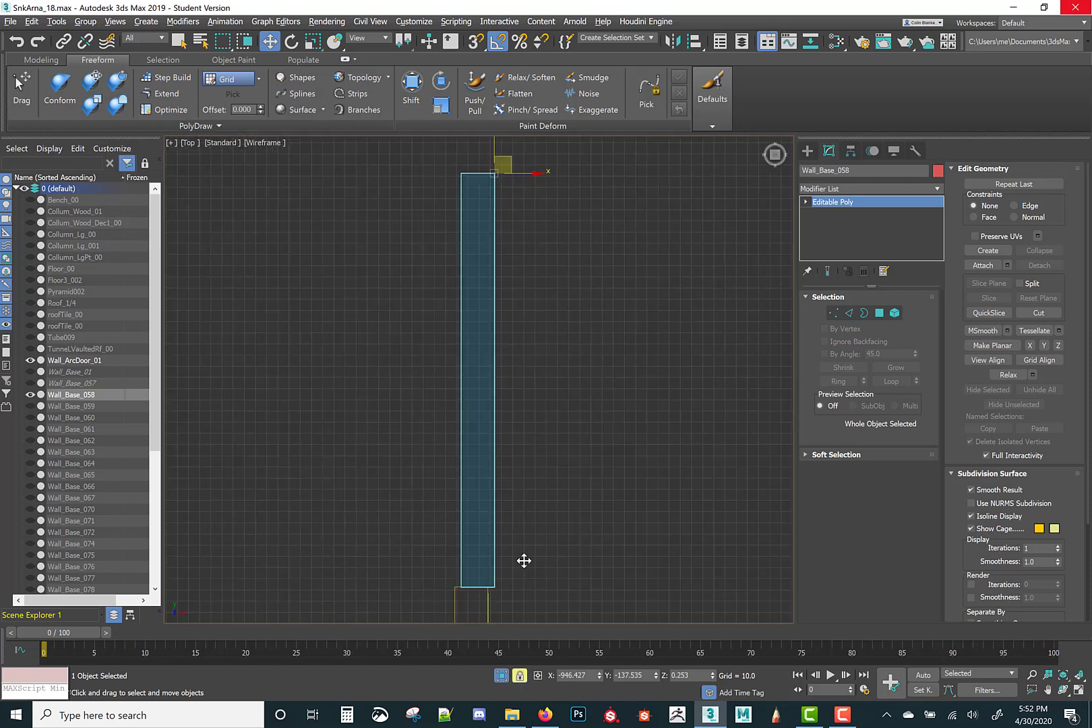
{"action": "middle_click_drag", "start_coordinate": [524, 563], "coordinate": [521, 410]}
{"action": "scroll", "coordinate": [482, 351], "scroll_direction": "up", "scroll_amount": 5}
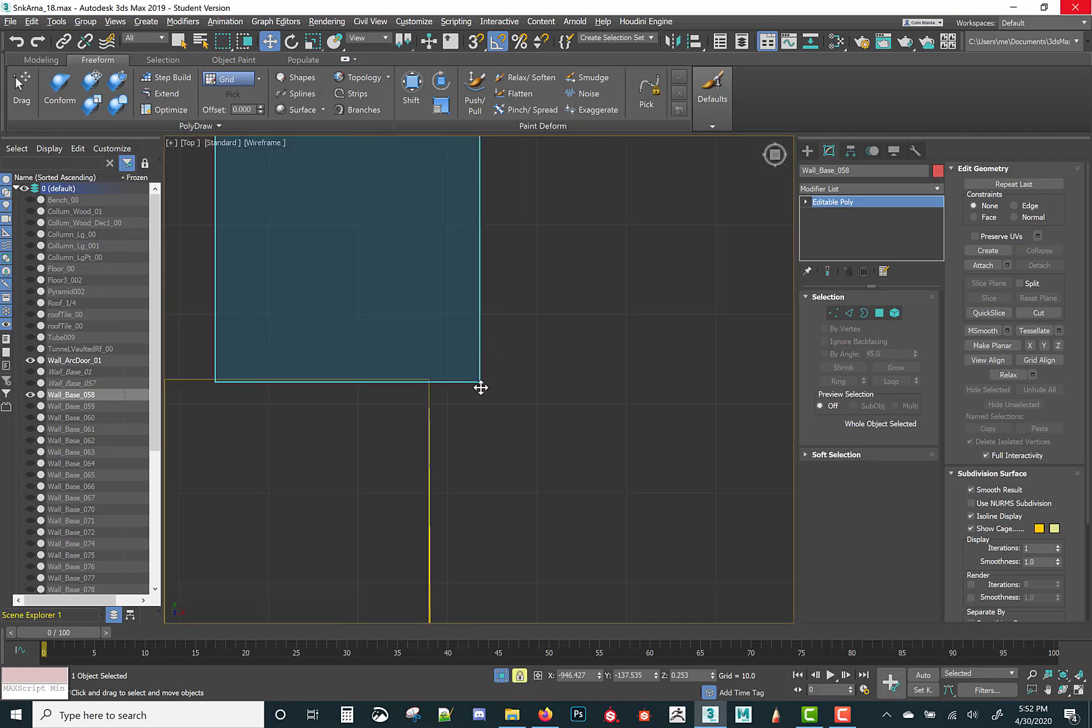
{"action": "left_click_drag", "start_coordinate": [480, 387], "coordinate": [428, 379]}
{"action": "scroll", "coordinate": [465, 394], "scroll_direction": "down", "scroll_amount": 15}
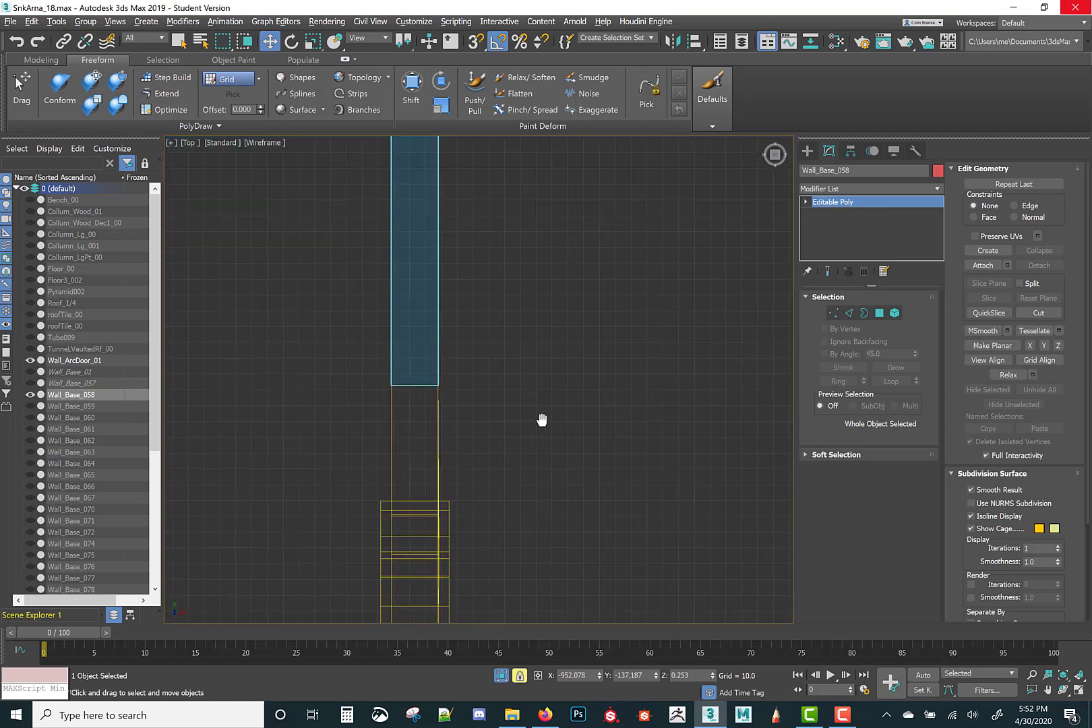
Step: Move the window wall Wall_Win_00 to the arched door wall's free end, in line with the other walls
{"action": "middle_click_drag", "start_coordinate": [547, 410], "coordinate": [480, 418]}
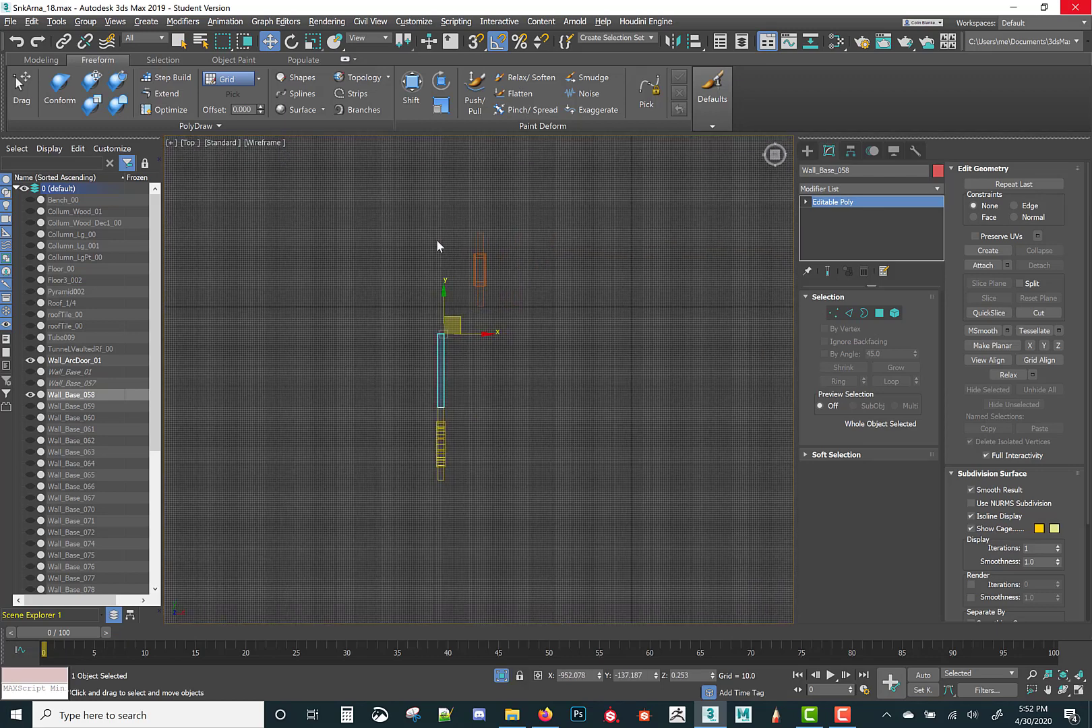
{"action": "left_click", "coordinate": [490, 271]}
{"action": "scroll", "coordinate": [494, 272], "scroll_direction": "up", "scroll_amount": 3}
{"action": "left_click_drag", "start_coordinate": [486, 309], "coordinate": [490, 607]}
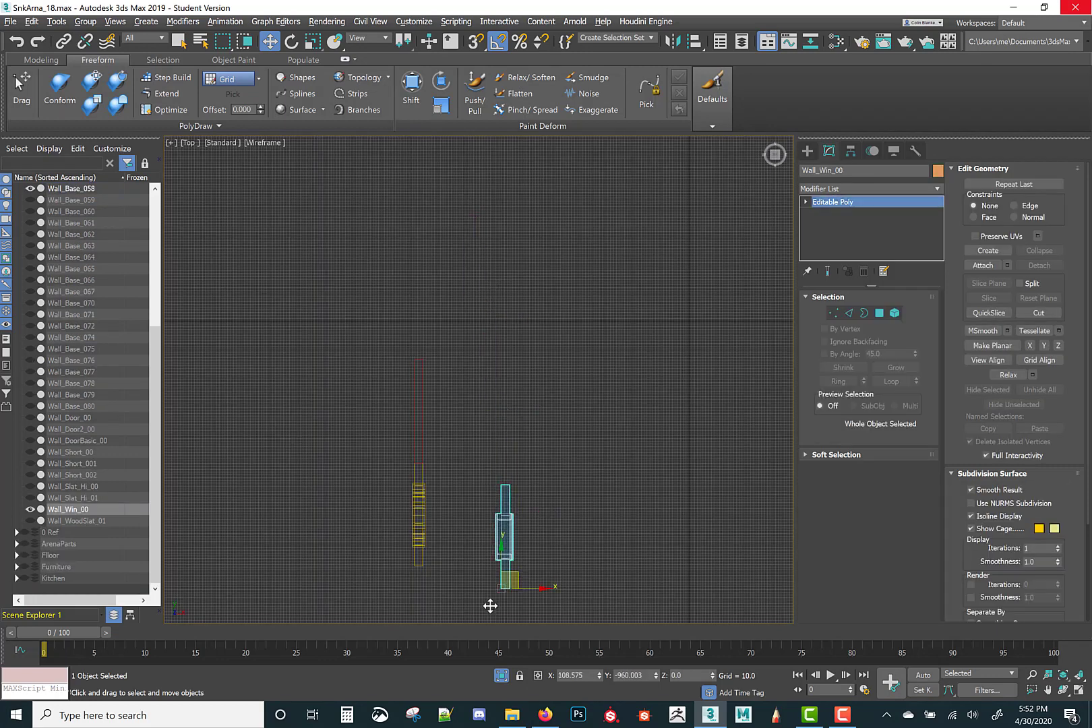
{"action": "middle_click_drag", "start_coordinate": [527, 470], "coordinate": [552, 240]}
{"action": "scroll", "coordinate": [535, 352], "scroll_direction": "up", "scroll_amount": 4}
{"action": "scroll", "coordinate": [524, 379], "scroll_direction": "up", "scroll_amount": 2}
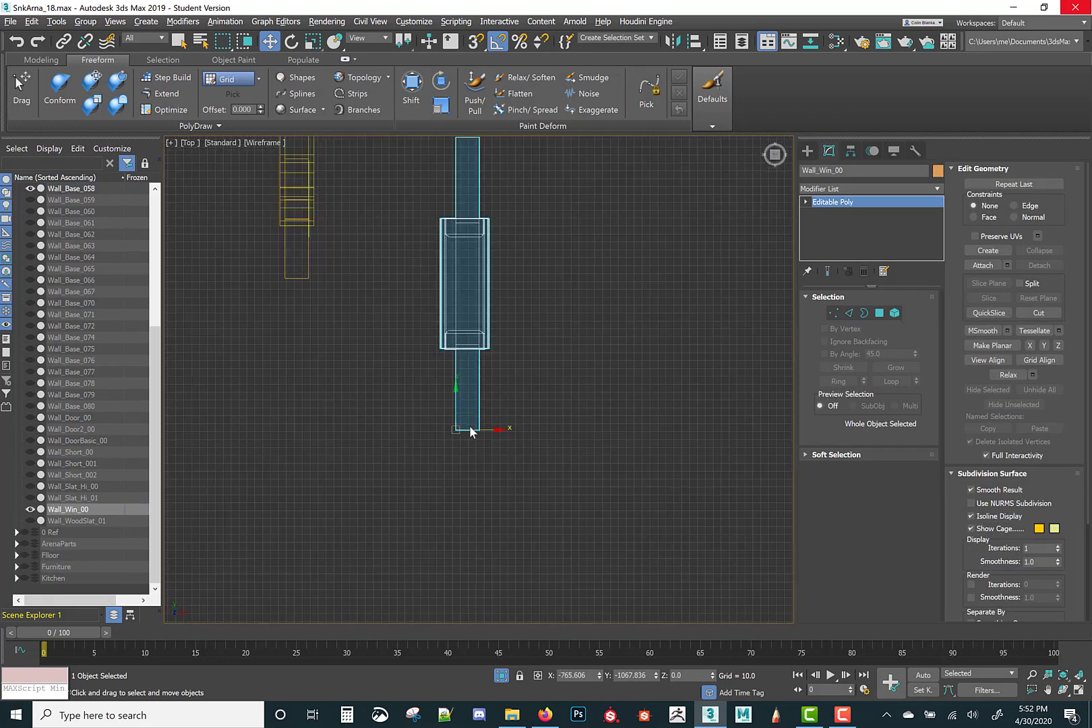
{"action": "left_click_drag", "start_coordinate": [473, 416], "coordinate": [301, 558]}
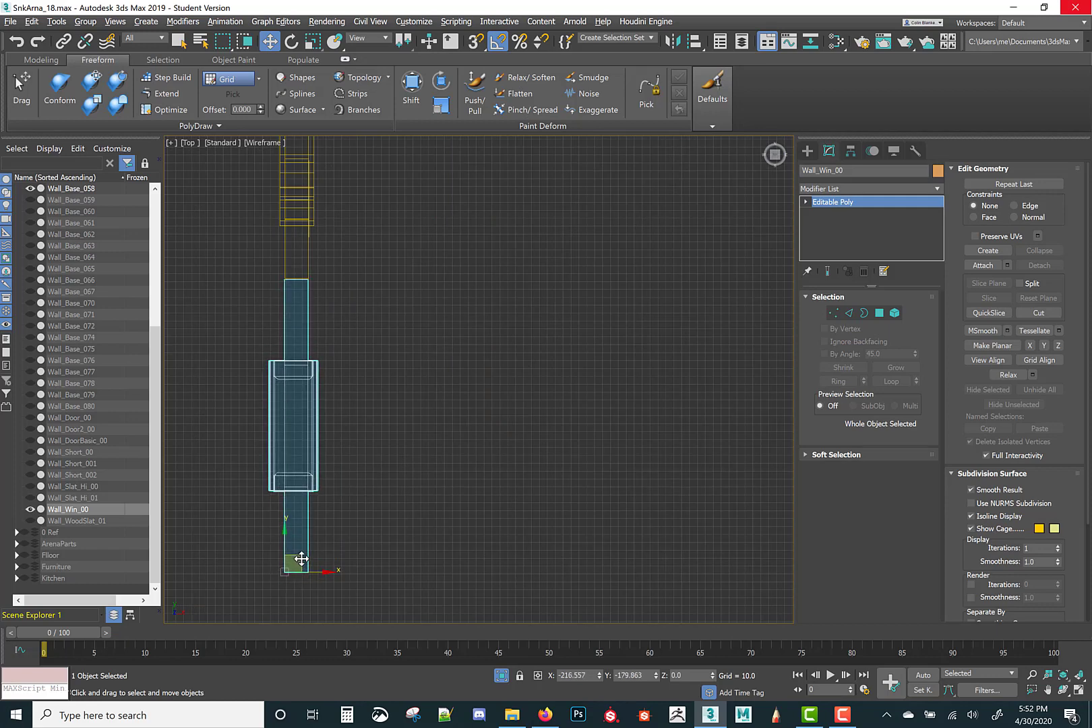
Step: Snap the window wall's upper corner onto the lower corner of the arched door wall
{"action": "scroll", "coordinate": [289, 271], "scroll_direction": "up", "scroll_amount": 10}
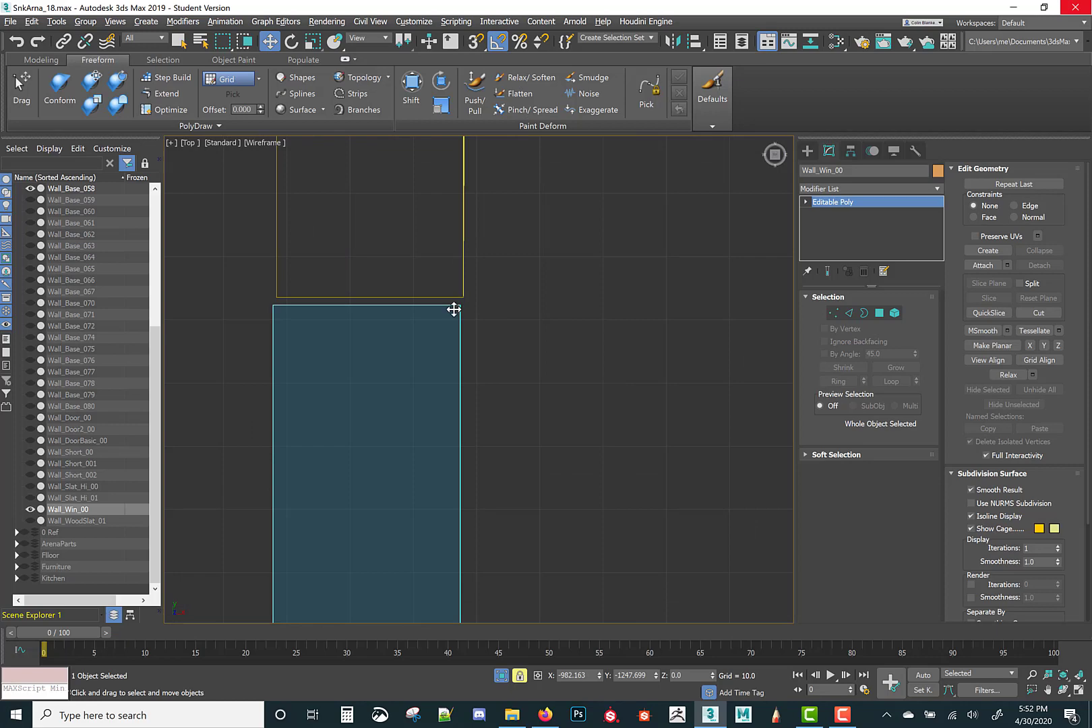
{"action": "left_click_drag", "start_coordinate": [454, 309], "coordinate": [463, 300]}
{"action": "scroll", "coordinate": [465, 300], "scroll_direction": "down", "scroll_amount": 10}
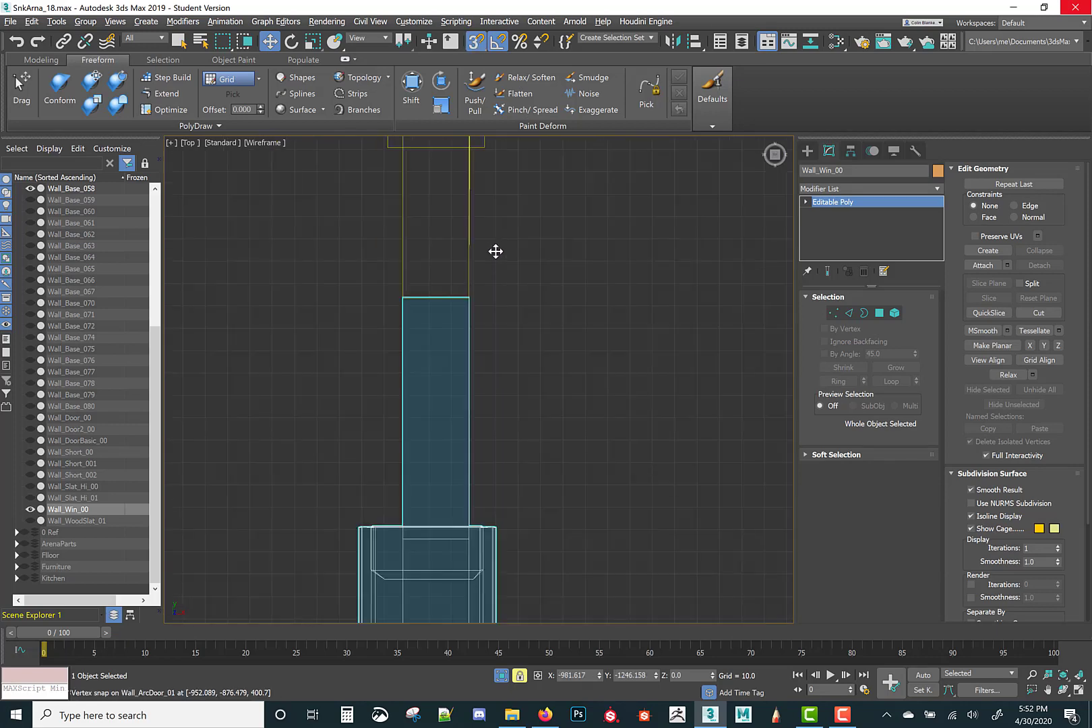
{"action": "middle_click_drag", "start_coordinate": [497, 289], "coordinate": [535, 635]}
{"action": "key", "text": "space"}
{"action": "scroll", "coordinate": [525, 376], "scroll_direction": "up", "scroll_amount": 5}
{"action": "left_click_drag", "start_coordinate": [424, 330], "coordinate": [401, 330]}
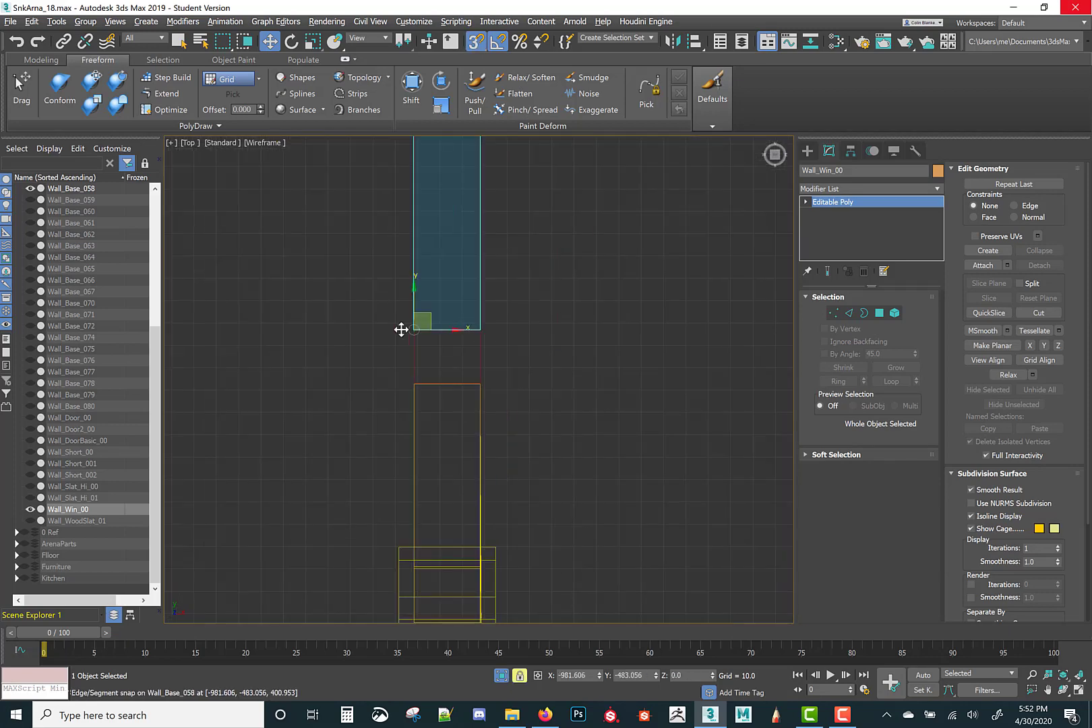
{"action": "key", "text": "ctrl+z"}
{"action": "key", "text": "space"}
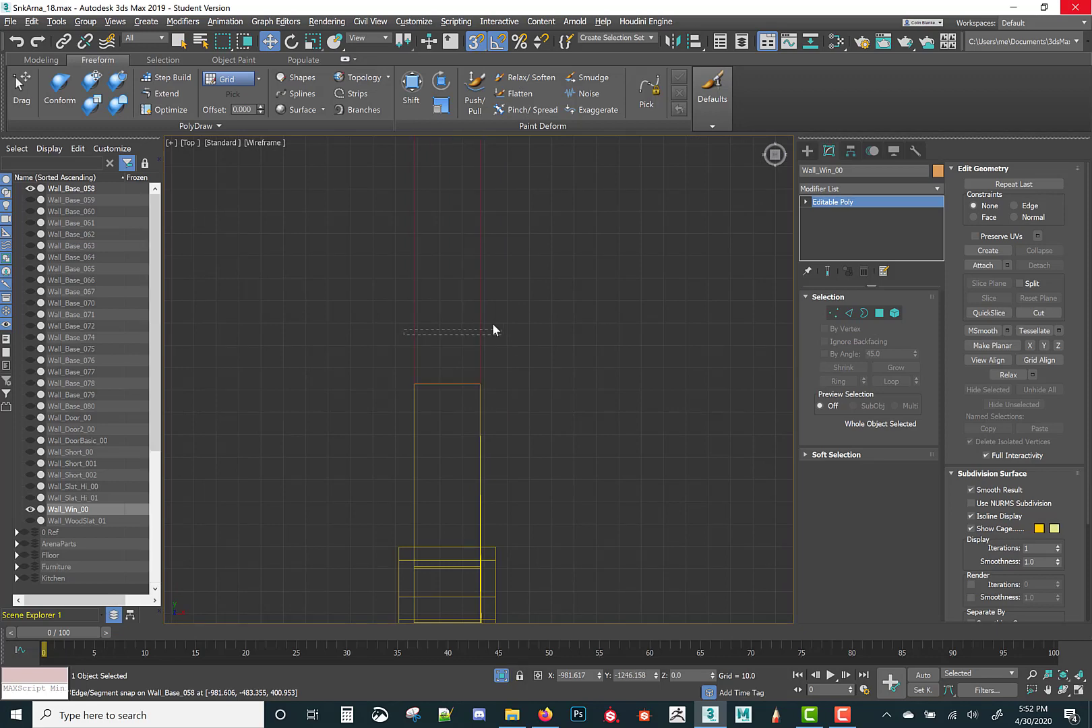
Step: Select the plain wall, snap its lower corner to the arched door wall's corner, and deselect it
{"action": "left_click", "coordinate": [479, 328]}
{"action": "scroll", "coordinate": [476, 329], "scroll_direction": "up", "scroll_amount": 3}
{"action": "scroll", "coordinate": [471, 361], "scroll_direction": "up", "scroll_amount": 3}
{"action": "key", "text": "space"}
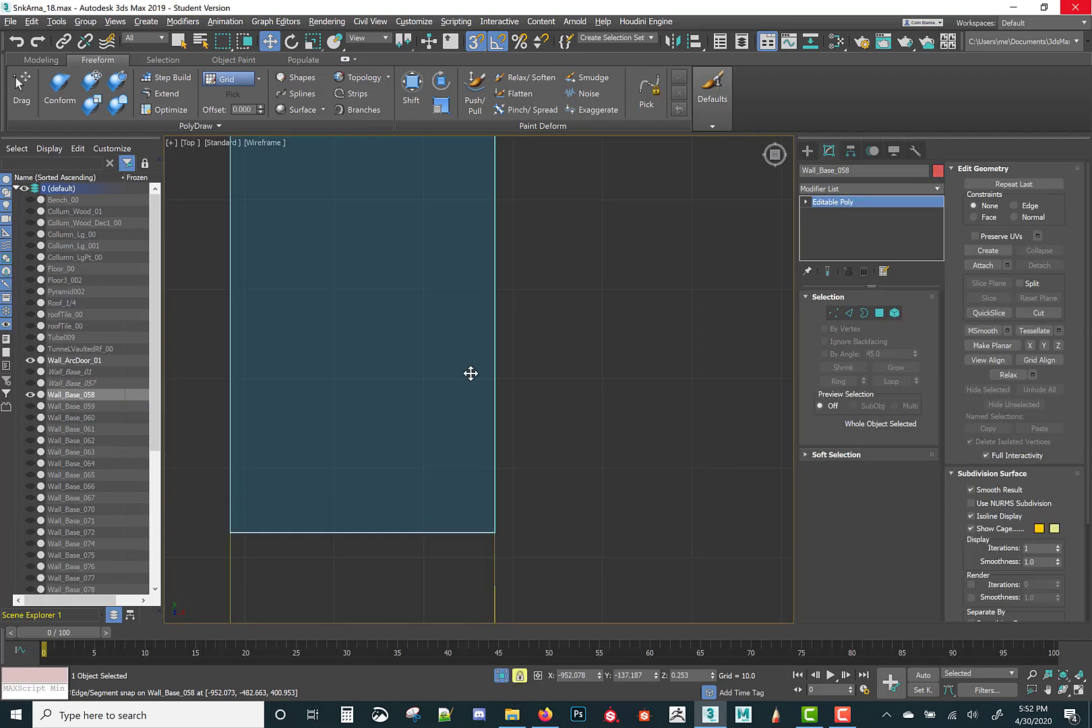
{"action": "key", "text": "s"}
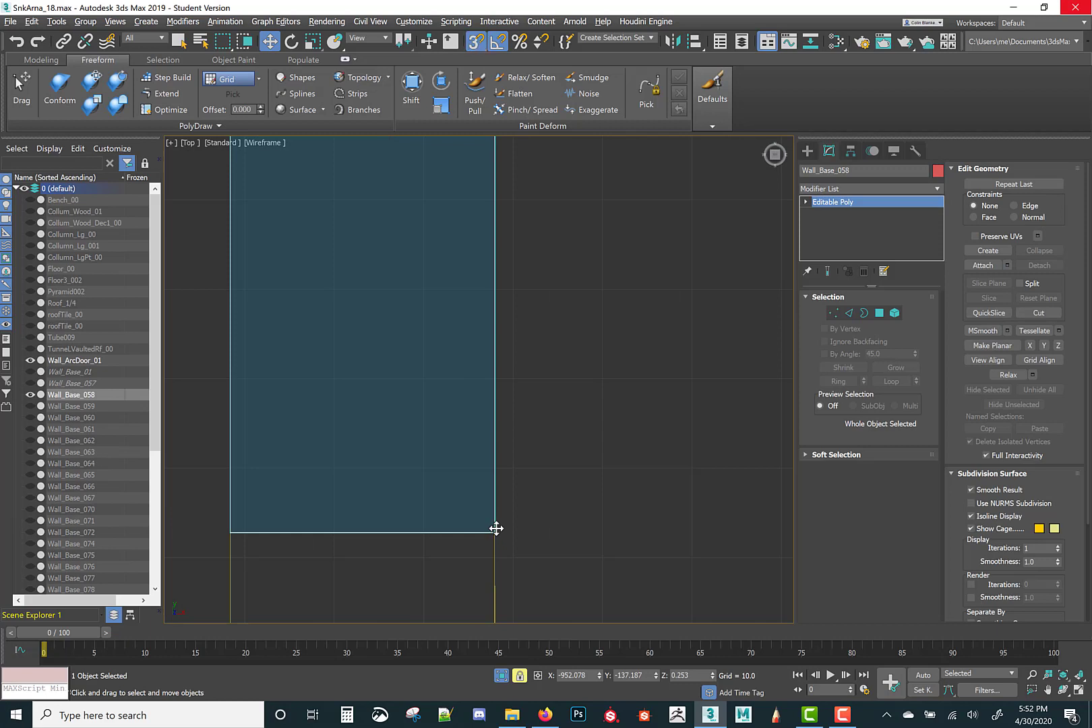
{"action": "left_click_drag", "start_coordinate": [487, 531], "coordinate": [512, 497]}
{"action": "scroll", "coordinate": [499, 522], "scroll_direction": "up", "scroll_amount": 3}
{"action": "scroll", "coordinate": [534, 489], "scroll_direction": "down", "scroll_amount": 5}
{"action": "scroll", "coordinate": [564, 487], "scroll_direction": "down", "scroll_amount": 4}
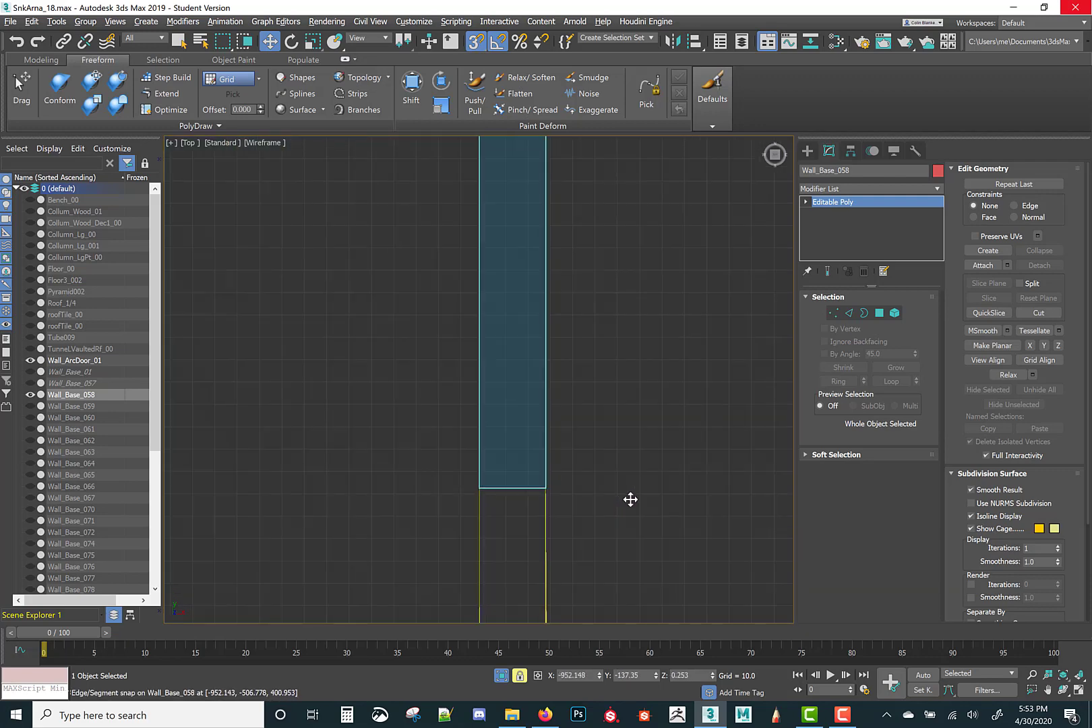
{"action": "scroll", "coordinate": [629, 505], "scroll_direction": "down", "scroll_amount": 3}
{"action": "left_click", "coordinate": [630, 505]}
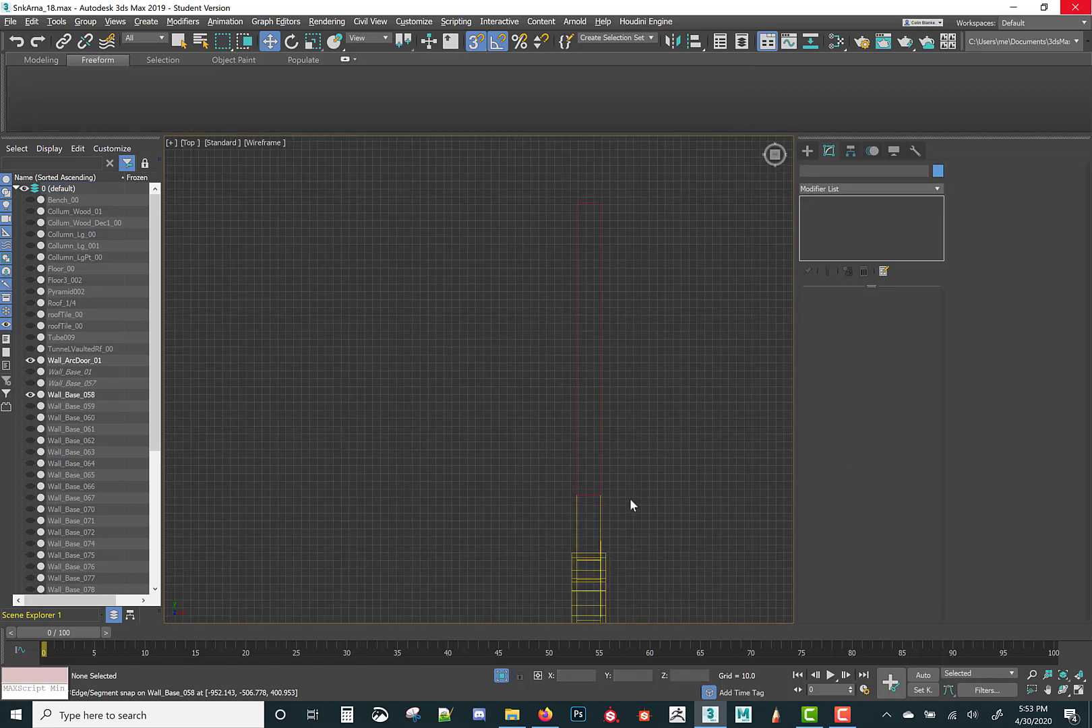
Step: Return to the Perspective view and face the row of three joined walls from the front
{"action": "right_click", "coordinate": [644, 539]}
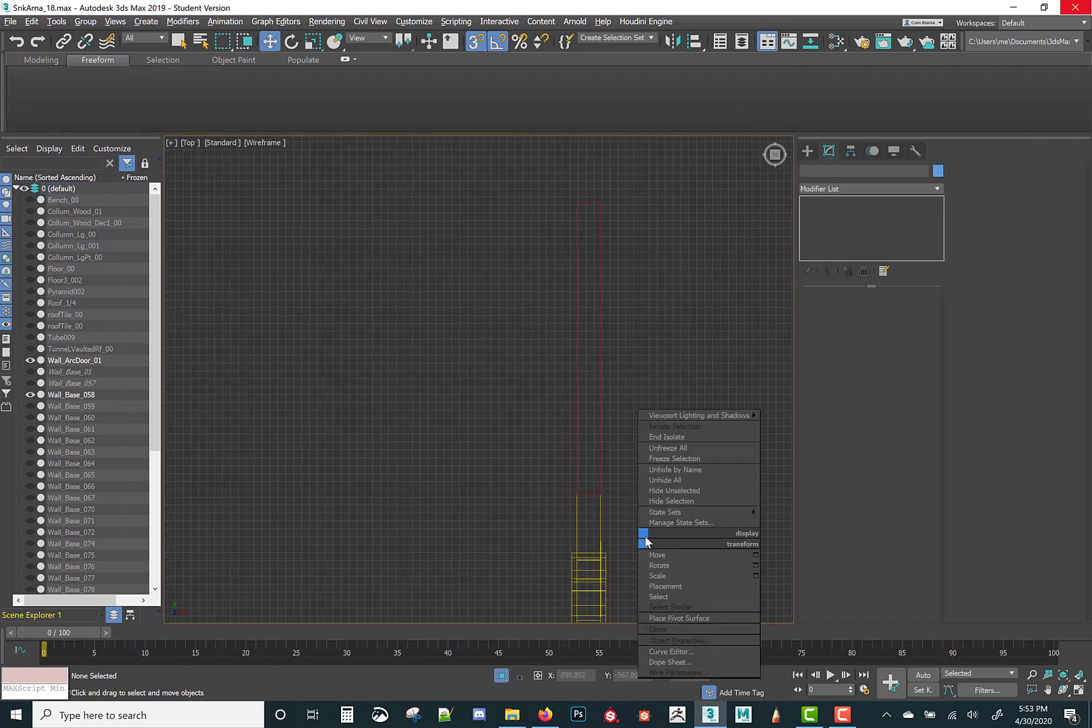
{"action": "key", "text": "Escape"}
{"action": "middle_click_drag", "start_coordinate": [651, 524], "coordinate": [584, 326]}
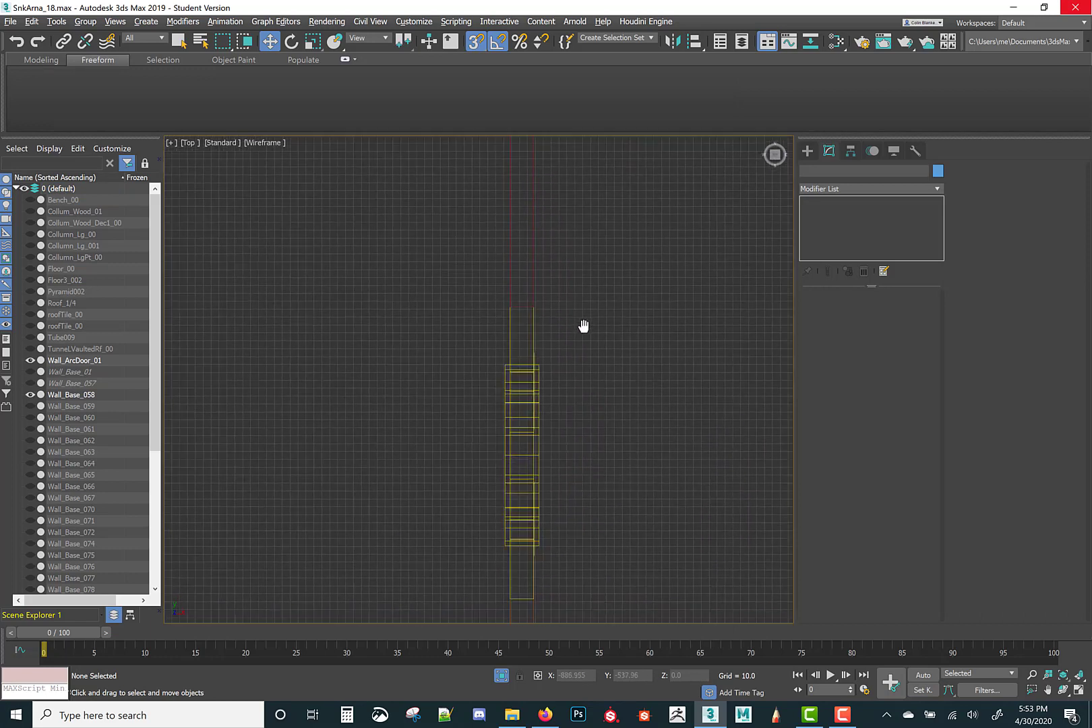
{"action": "scroll", "coordinate": [565, 345], "scroll_direction": "down", "scroll_amount": 3}
{"action": "key", "text": "alt+w"}
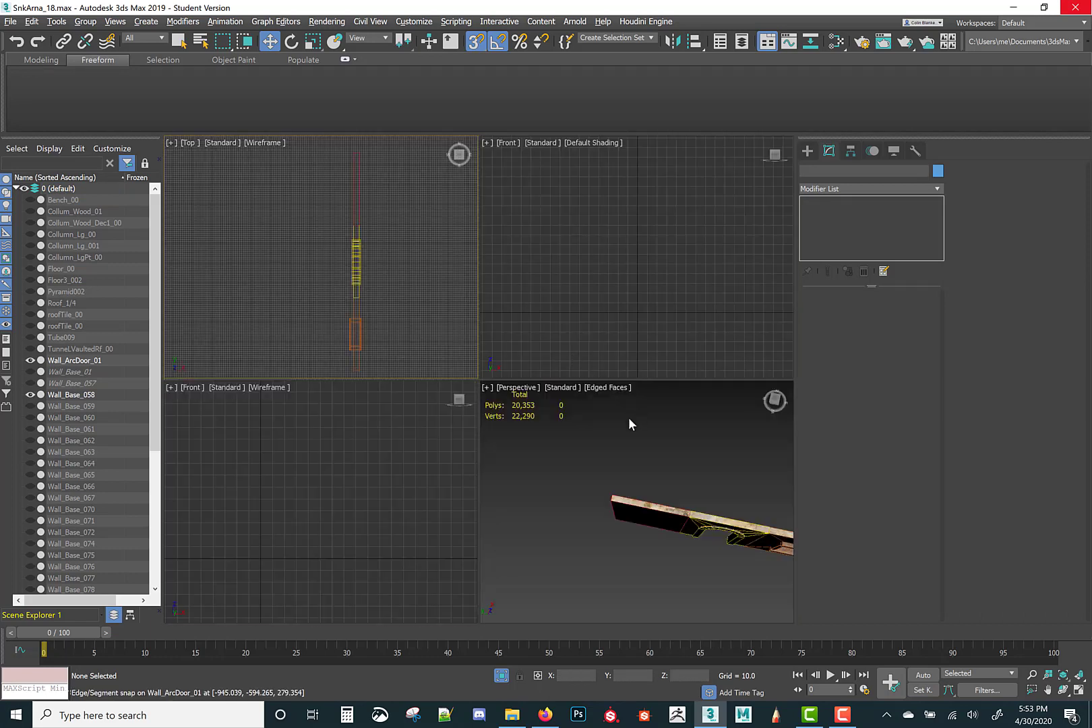
{"action": "left_click", "coordinate": [598, 471]}
{"action": "key", "text": "alt+w"}
{"action": "middle_click_drag", "start_coordinate": [582, 493], "coordinate": [491, 379], "text": "alt"}
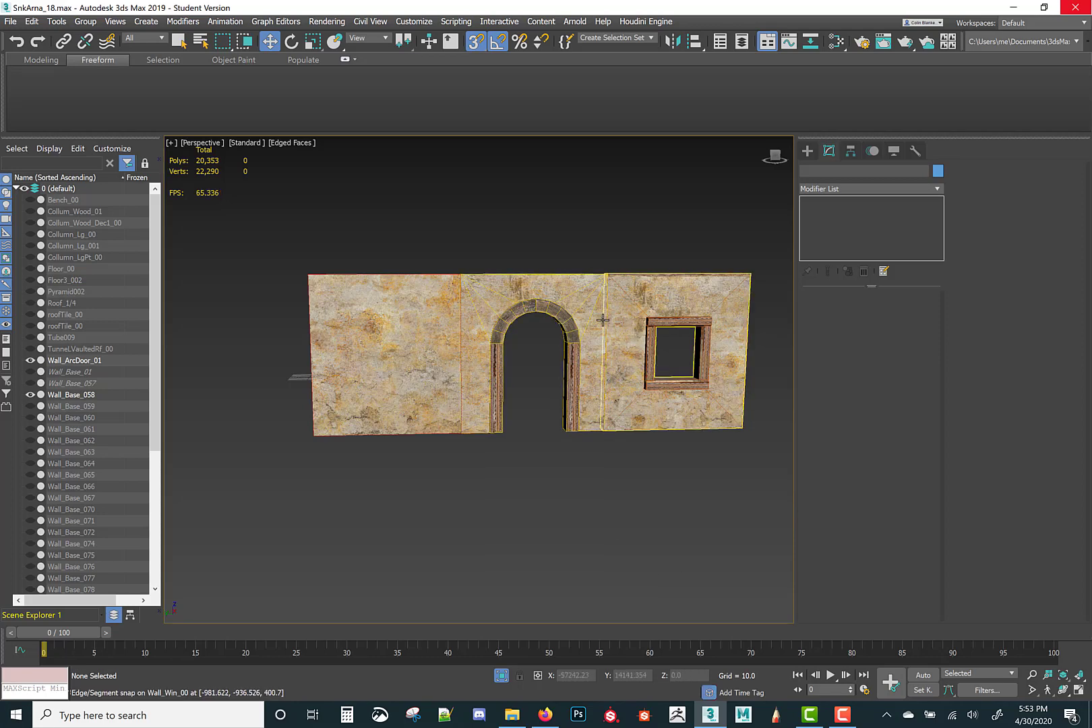
Step: Examine how the plaster texture matches where the arched door wall meets the plain wall and the window wall
{"action": "scroll", "coordinate": [613, 356], "scroll_direction": "up", "scroll_amount": 4}
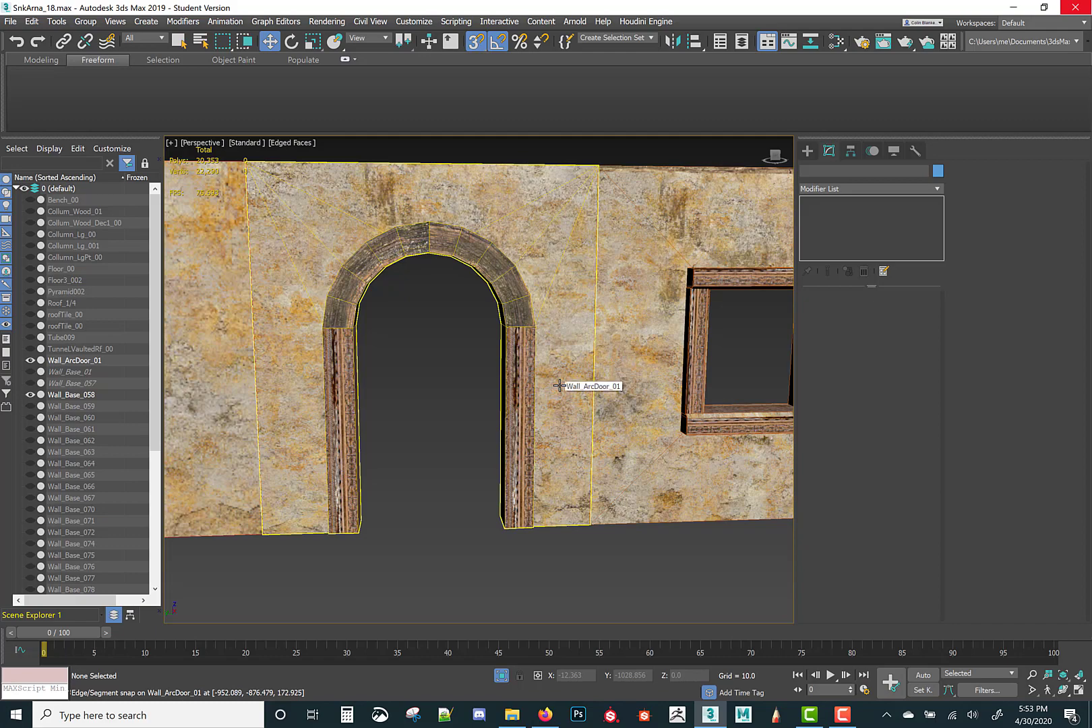
{"action": "middle_click_drag", "start_coordinate": [559, 386], "coordinate": [610, 386]}
{"action": "scroll", "coordinate": [627, 411], "scroll_direction": "down", "scroll_amount": 3}
{"action": "middle_click_drag", "start_coordinate": [610, 385], "coordinate": [566, 383]}
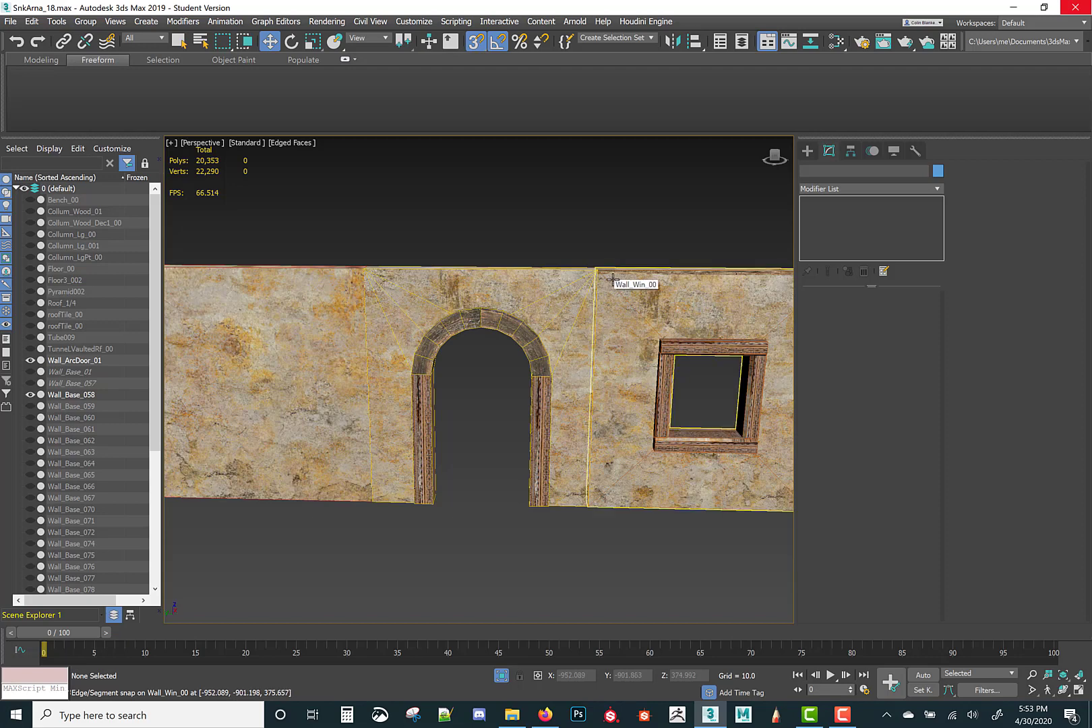
{"action": "middle_click_drag", "start_coordinate": [641, 271], "coordinate": [626, 269], "text": "alt"}
{"action": "scroll", "coordinate": [627, 269], "scroll_direction": "up", "scroll_amount": 6}
{"action": "scroll", "coordinate": [675, 249], "scroll_direction": "down", "scroll_amount": 4}
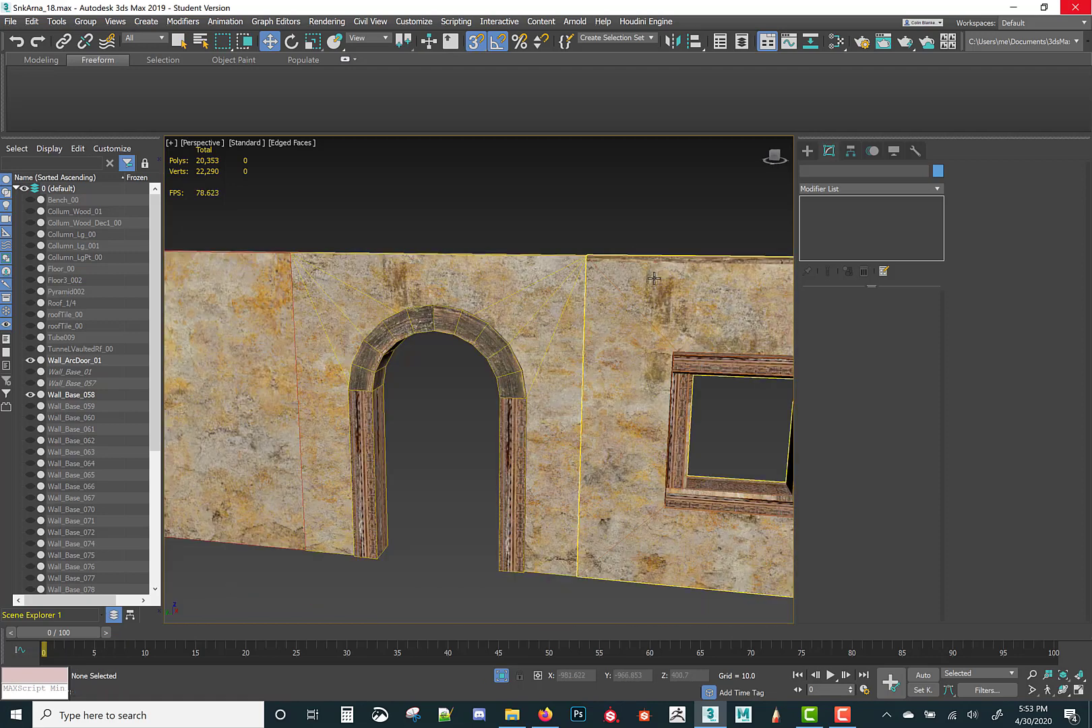
{"action": "middle_click_drag", "start_coordinate": [422, 360], "coordinate": [492, 336], "text": "alt"}
Step: Select the arched door wall Wall_ArcDoor_01 and open its Unwrap UVW layout in a maximized UV editor
{"action": "left_click", "coordinate": [479, 293]}
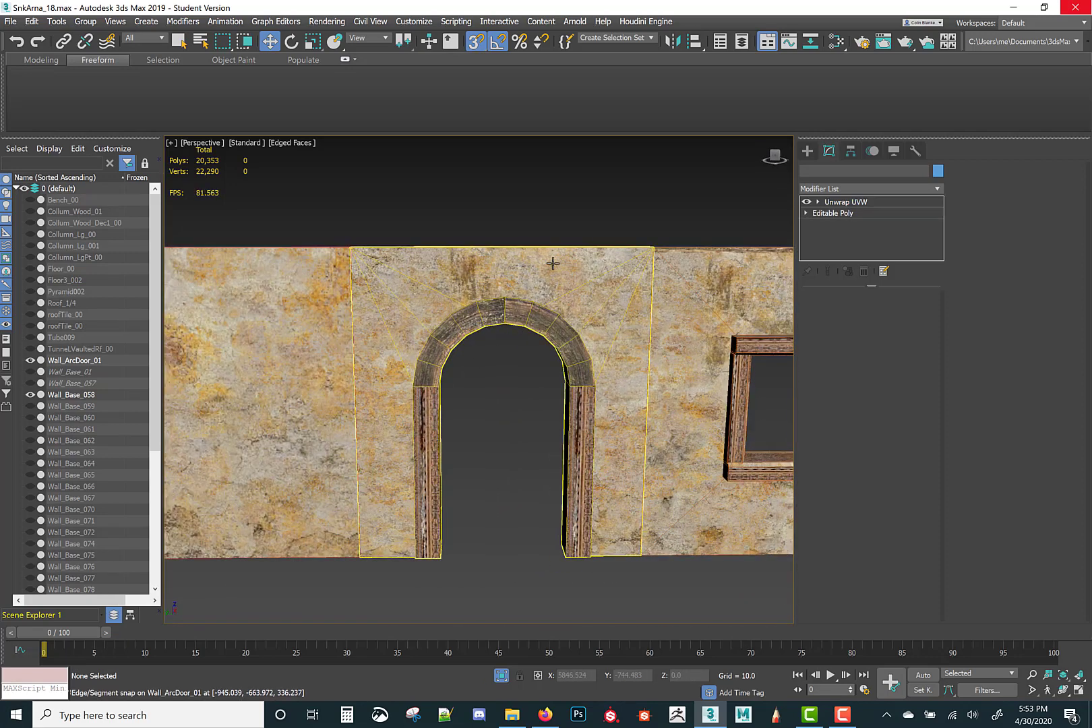
{"action": "left_click", "coordinate": [843, 201]}
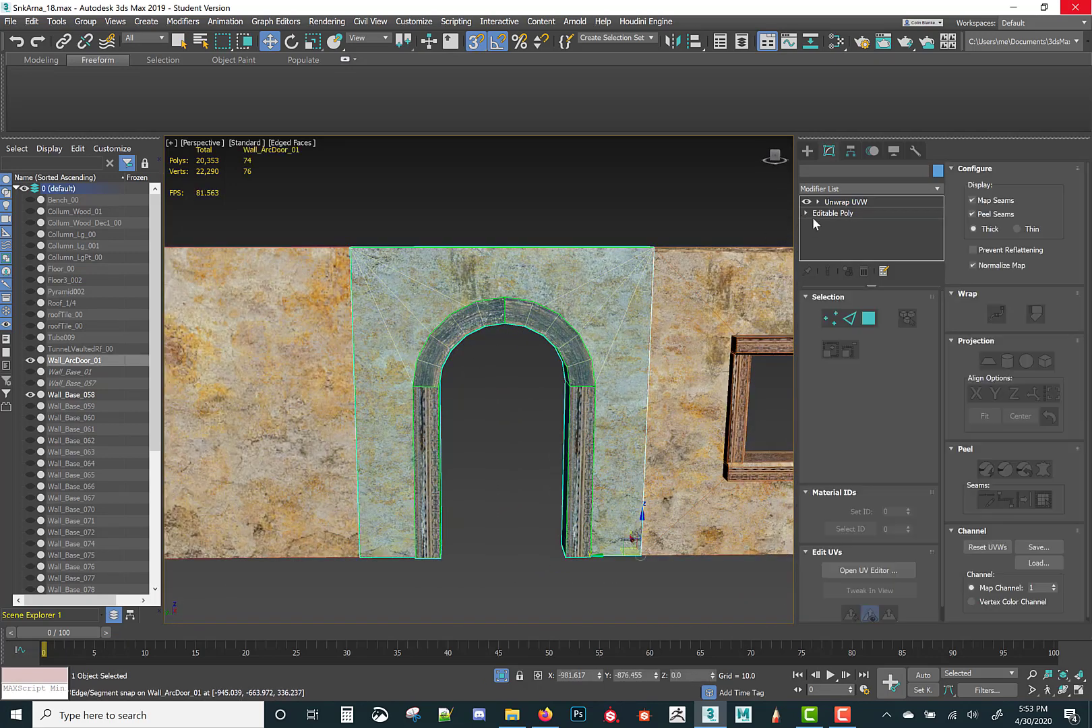
{"action": "left_click", "coordinate": [895, 571]}
{"action": "left_click", "coordinate": [833, 89]}
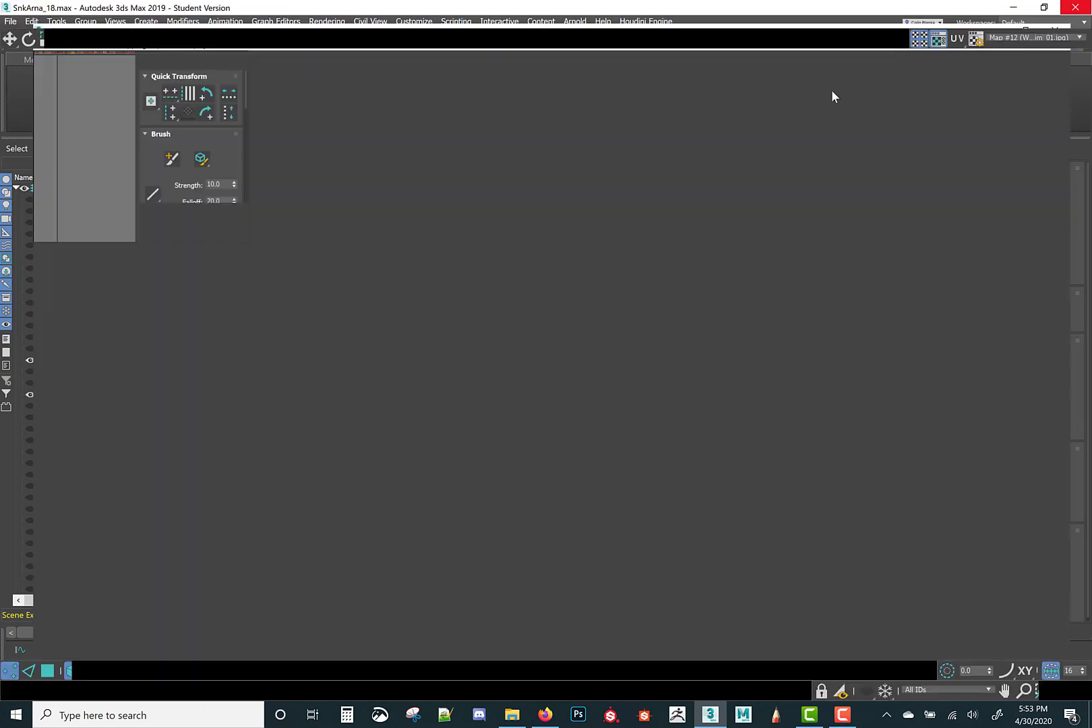
Step: Move both arched-wall plaster shells up in the UV layout until their top edge meets the lower edge of the wood beam texture
{"action": "scroll", "coordinate": [514, 231], "scroll_direction": "up", "scroll_amount": 5}
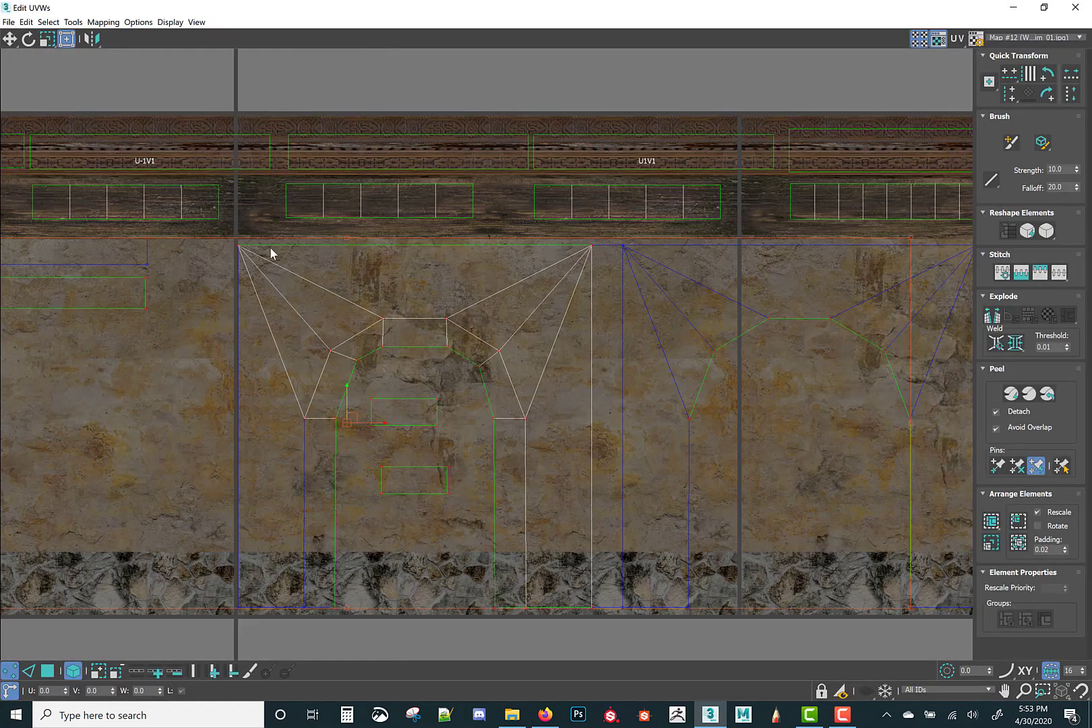
{"action": "left_click_drag", "start_coordinate": [855, 247], "coordinate": [934, 250]}
{"action": "middle_click_drag", "start_coordinate": [963, 240], "coordinate": [804, 267]}
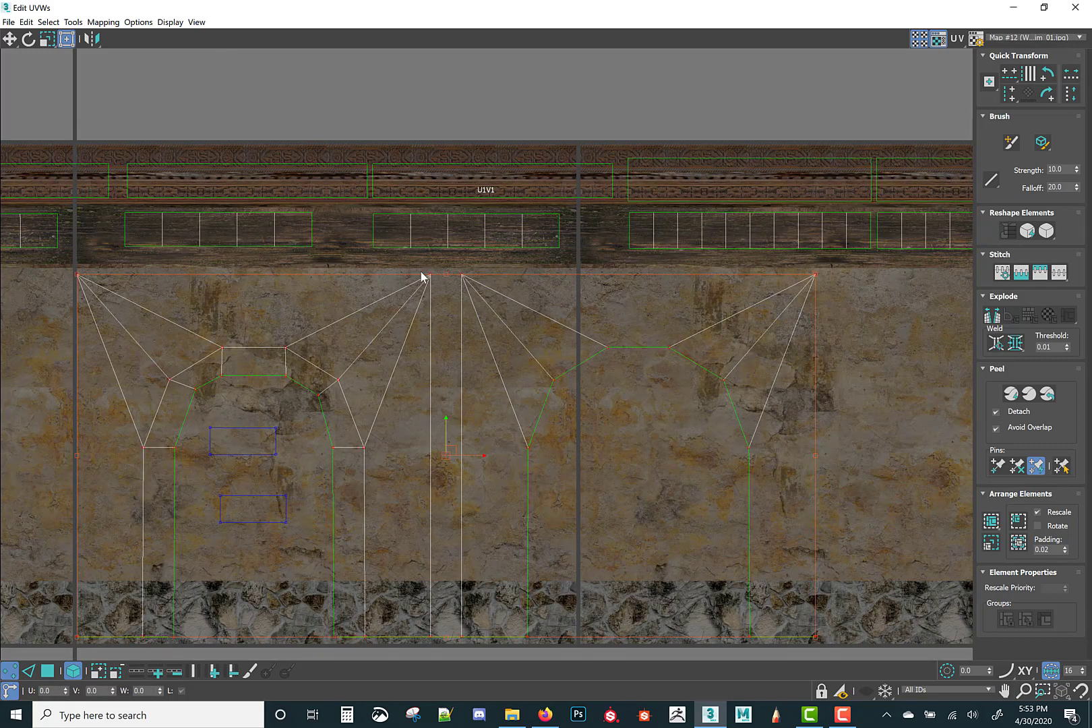
{"action": "middle_click_drag", "start_coordinate": [103, 268], "coordinate": [256, 278]}
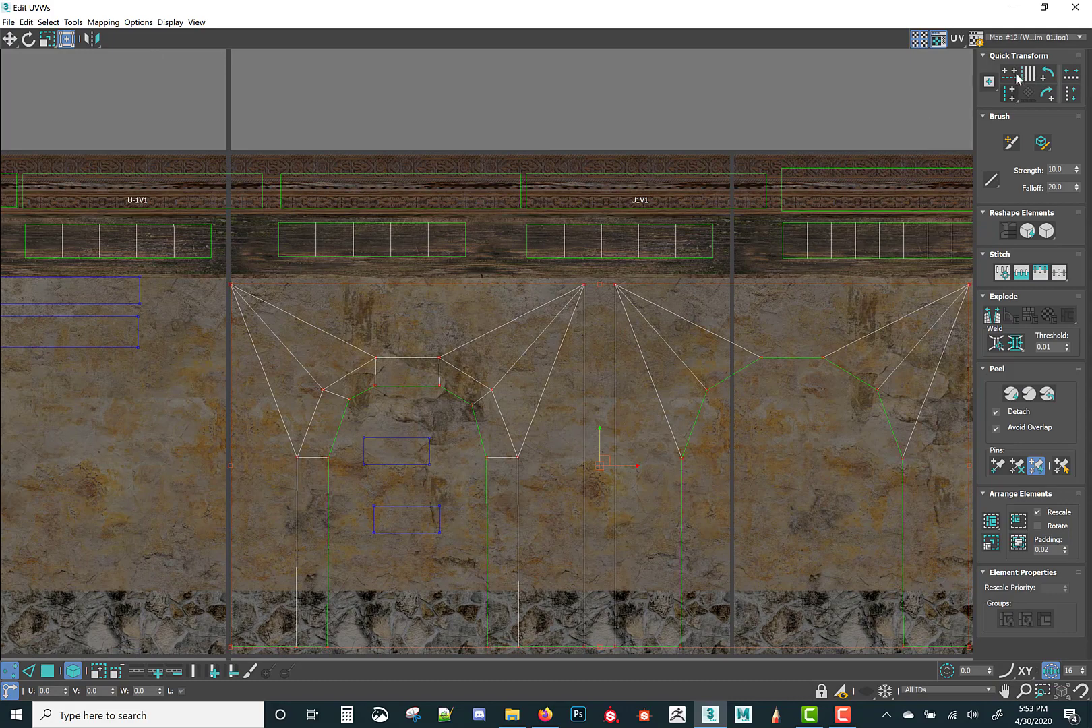
{"action": "scroll", "coordinate": [634, 333], "scroll_direction": "down", "scroll_amount": 2}
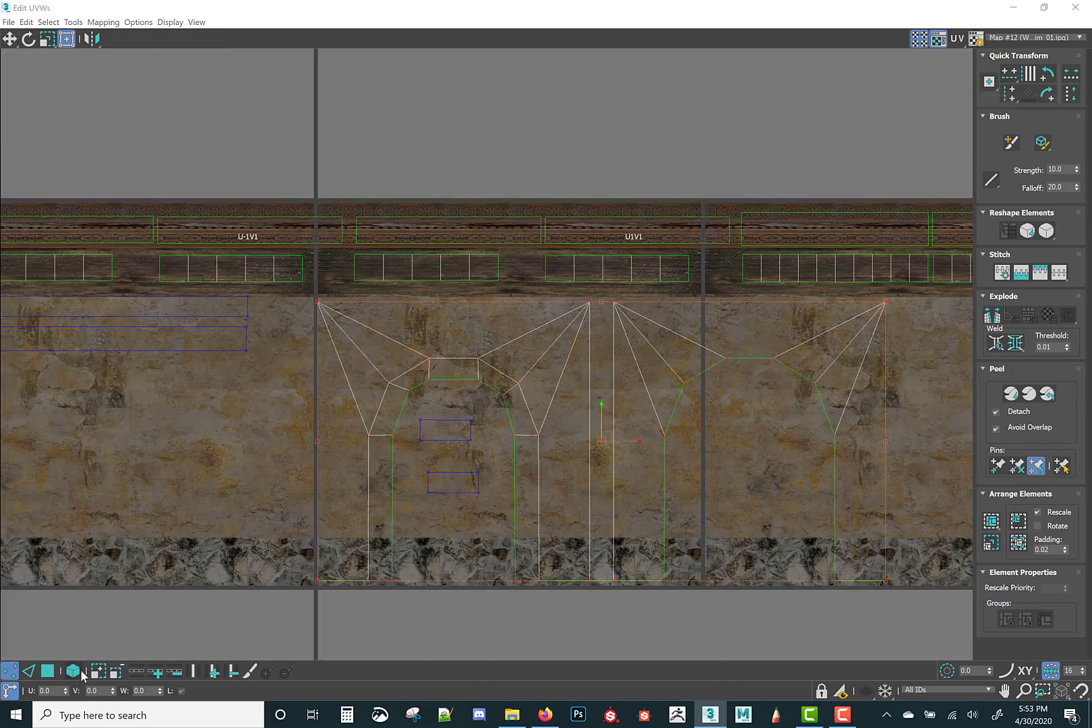
{"action": "left_click", "coordinate": [345, 303]}
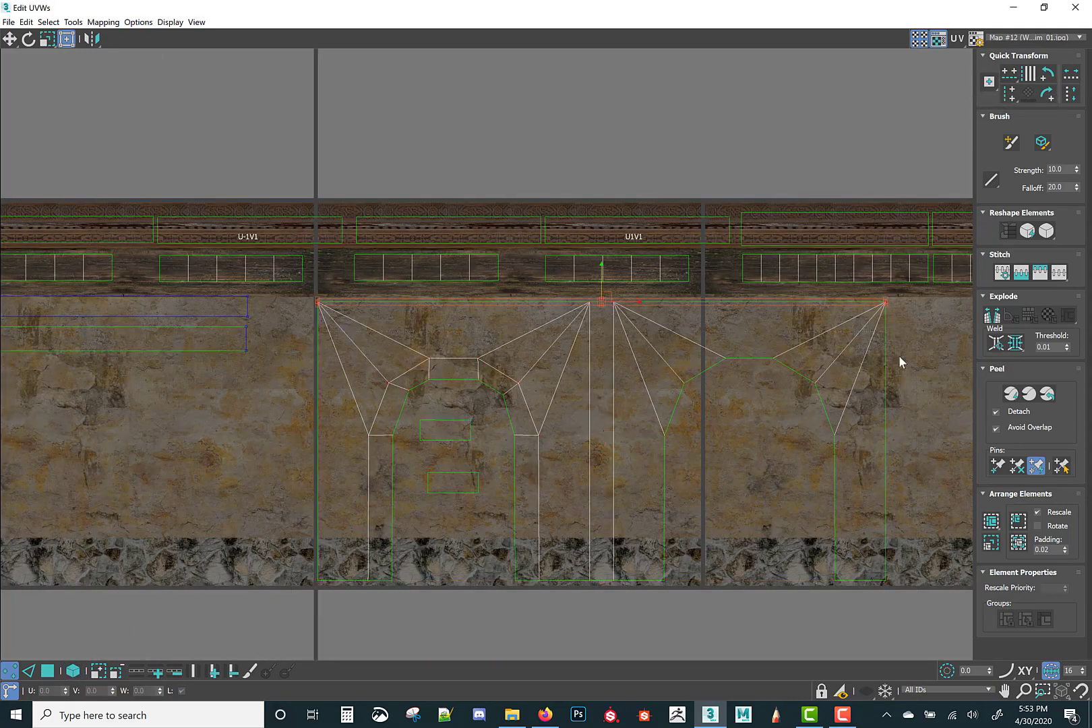
{"action": "scroll", "coordinate": [597, 254], "scroll_direction": "up", "scroll_amount": 5}
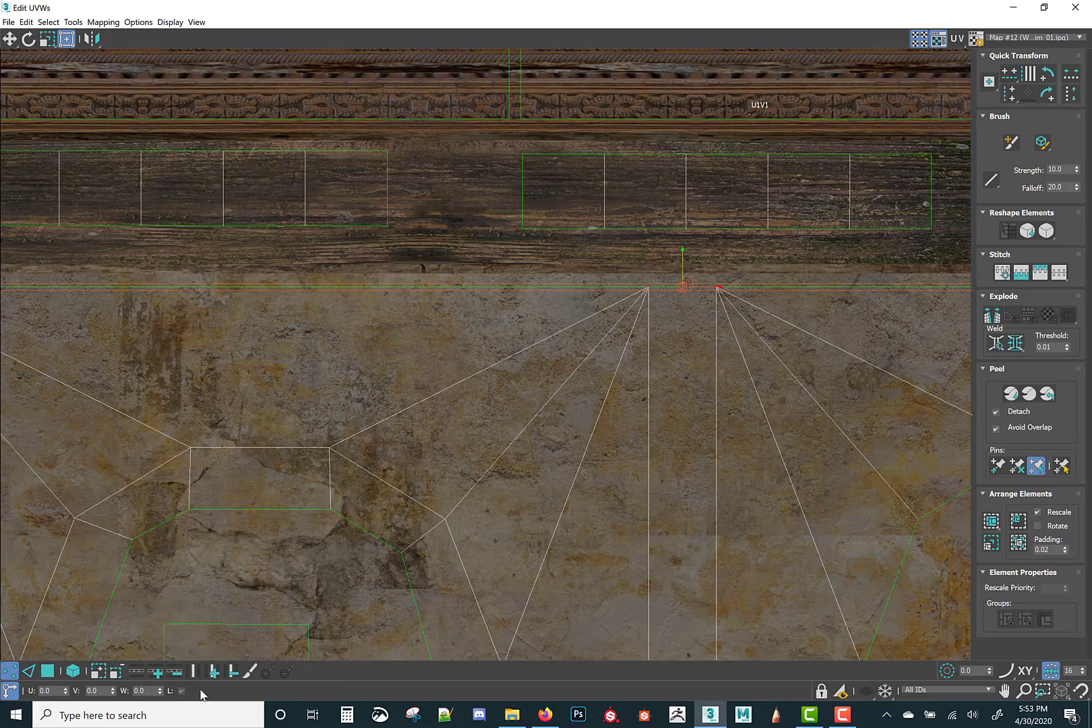
{"action": "left_click", "coordinate": [76, 668]}
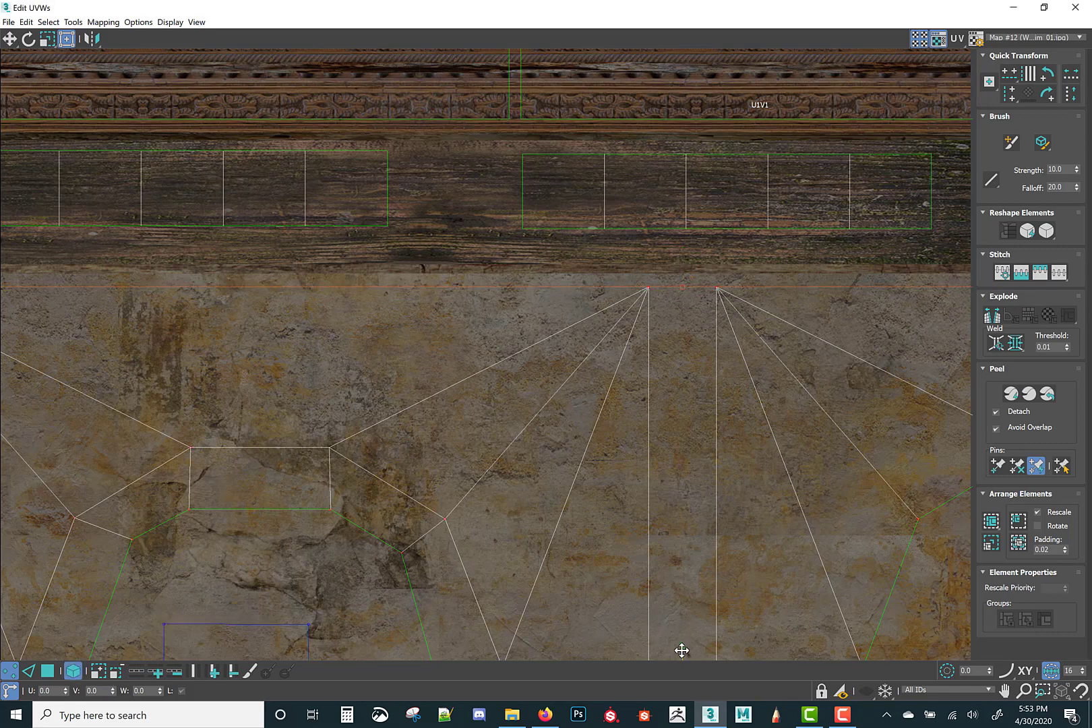
{"action": "left_click_drag", "start_coordinate": [681, 650], "coordinate": [684, 639]}
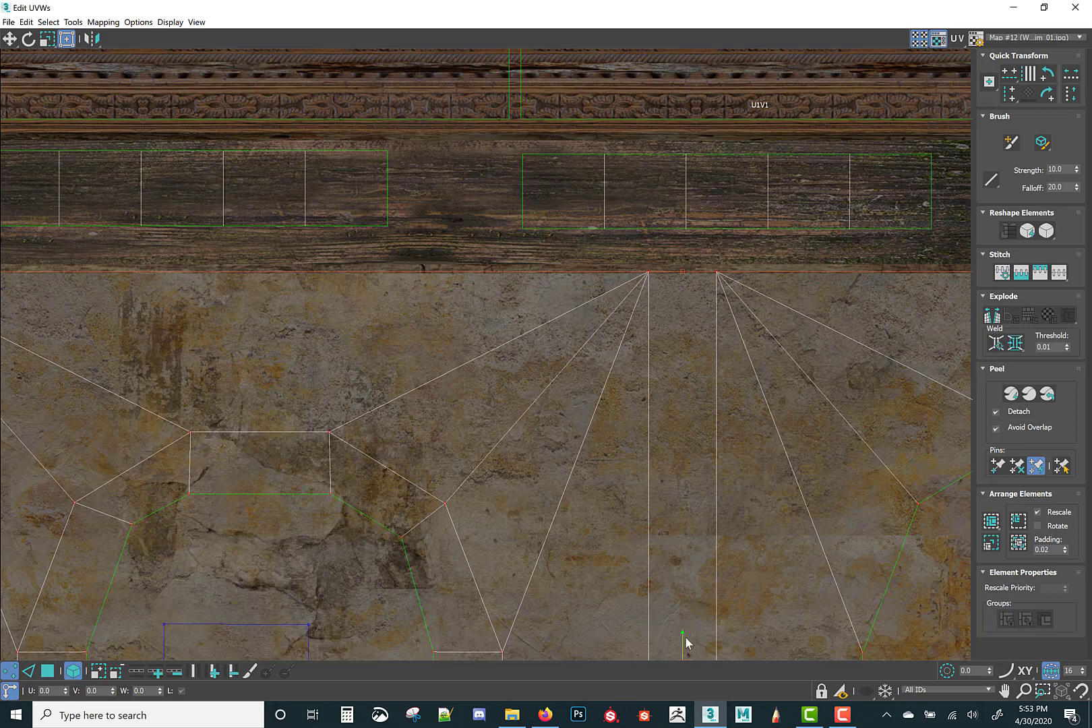
{"action": "left_click", "coordinate": [1043, 8]}
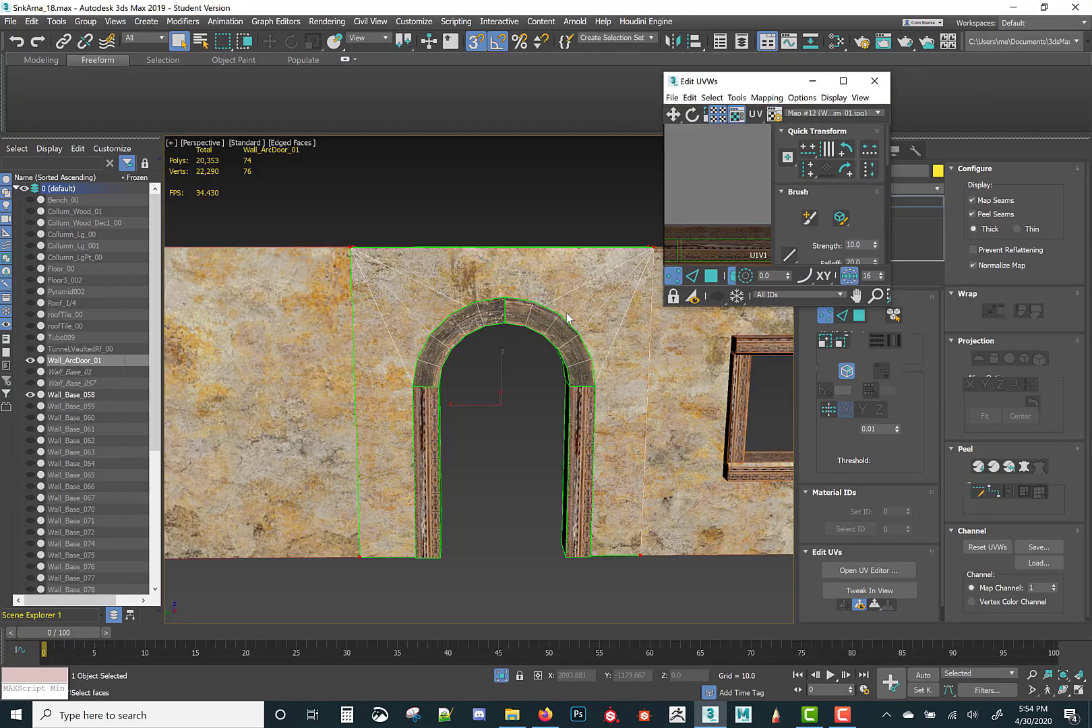
Step: Nudge the selected plaster shells slightly further up in the UV layout while checking the door wall's top edge on the model
{"action": "middle_click_drag", "start_coordinate": [486, 258], "coordinate": [454, 290], "text": "alt"}
{"action": "scroll", "coordinate": [746, 197], "scroll_direction": "up", "scroll_amount": 3}
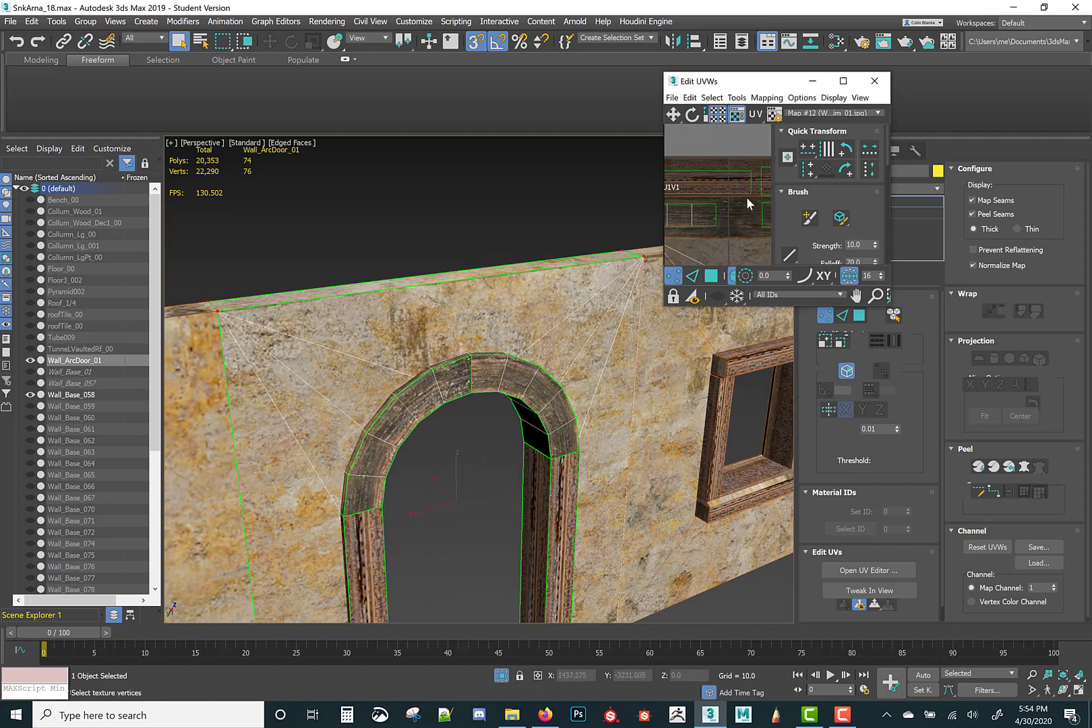
{"action": "mouse_move", "coordinate": [720, 228]}
{"action": "middle_mouse_down"}
{"action": "mouse_move", "coordinate": [739, 178]}
{"action": "mouse_move", "coordinate": [717, 224]}
{"action": "middle_mouse_up"}
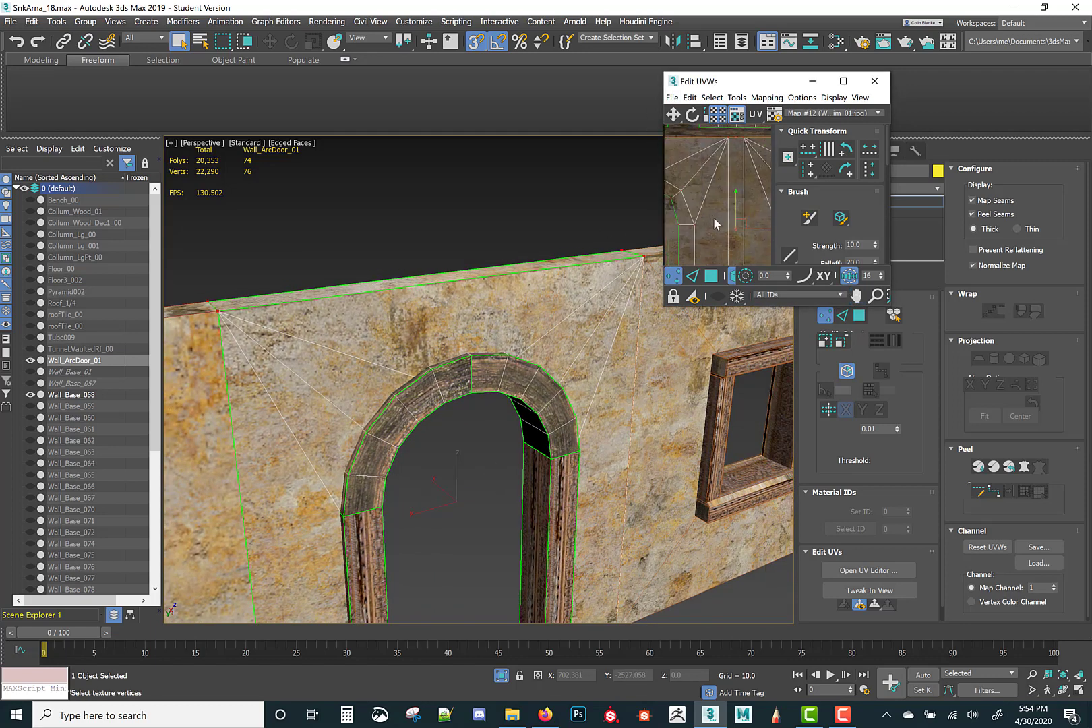
{"action": "scroll", "coordinate": [736, 204], "scroll_direction": "up", "scroll_amount": 2}
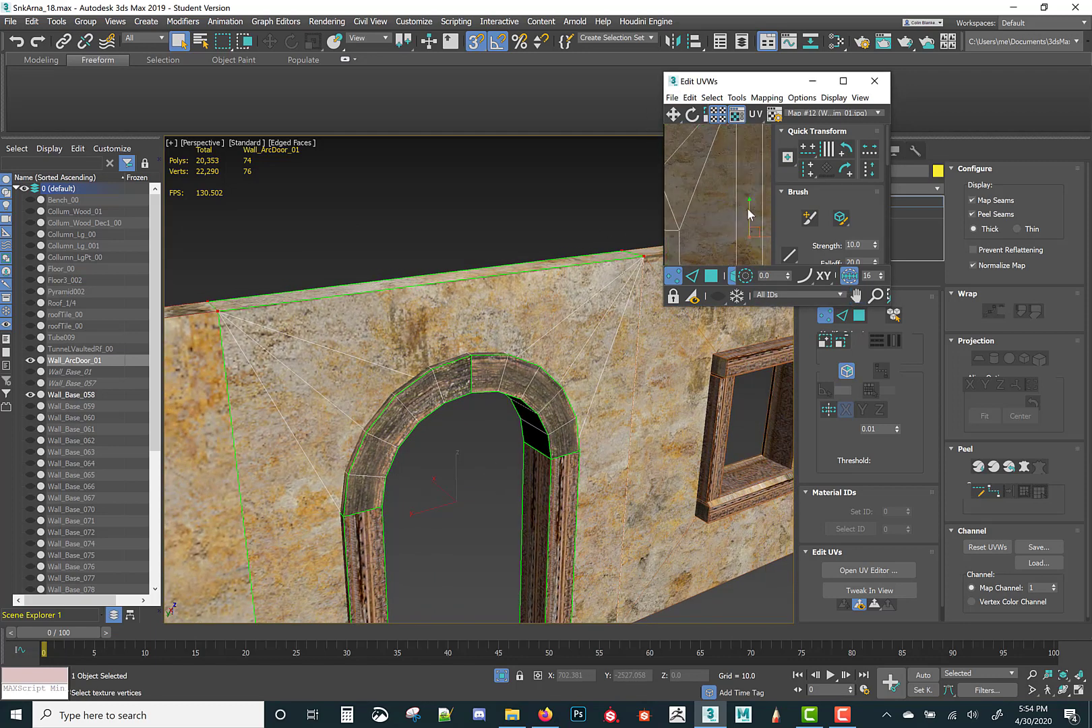
{"action": "left_click_drag", "start_coordinate": [748, 208], "coordinate": [748, 204]}
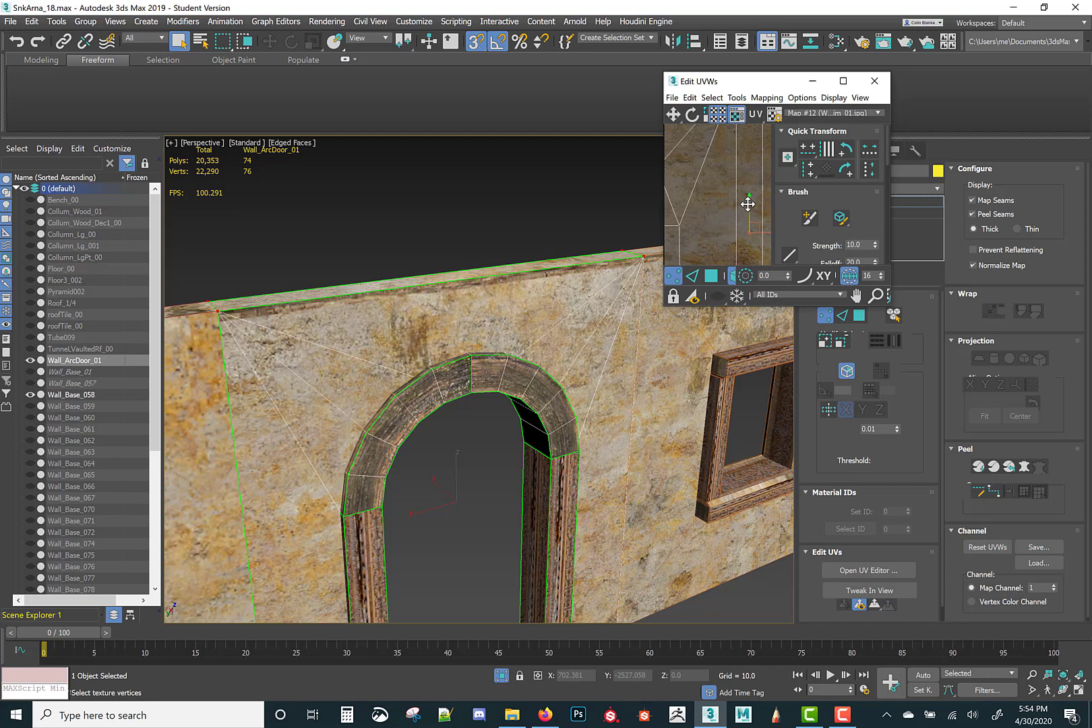
{"action": "scroll", "coordinate": [387, 308], "scroll_direction": "down", "scroll_amount": 4}
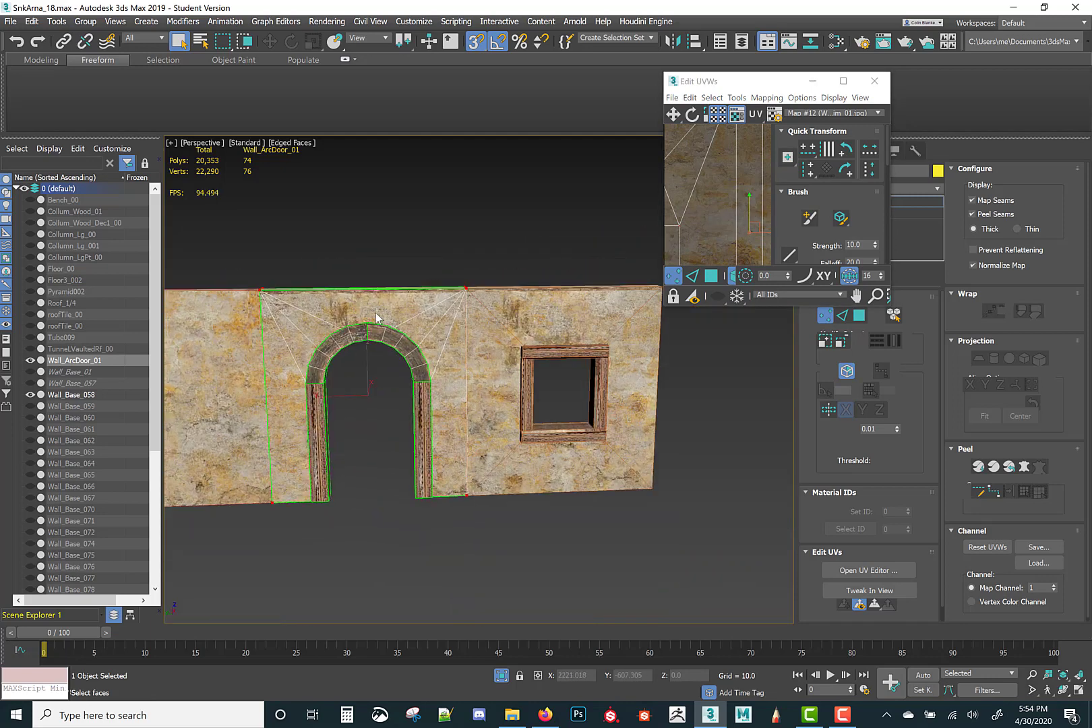
Step: Close the UV editor and leave the Unwrap UVW vertex level on the arched door wall
{"action": "left_click", "coordinate": [875, 81]}
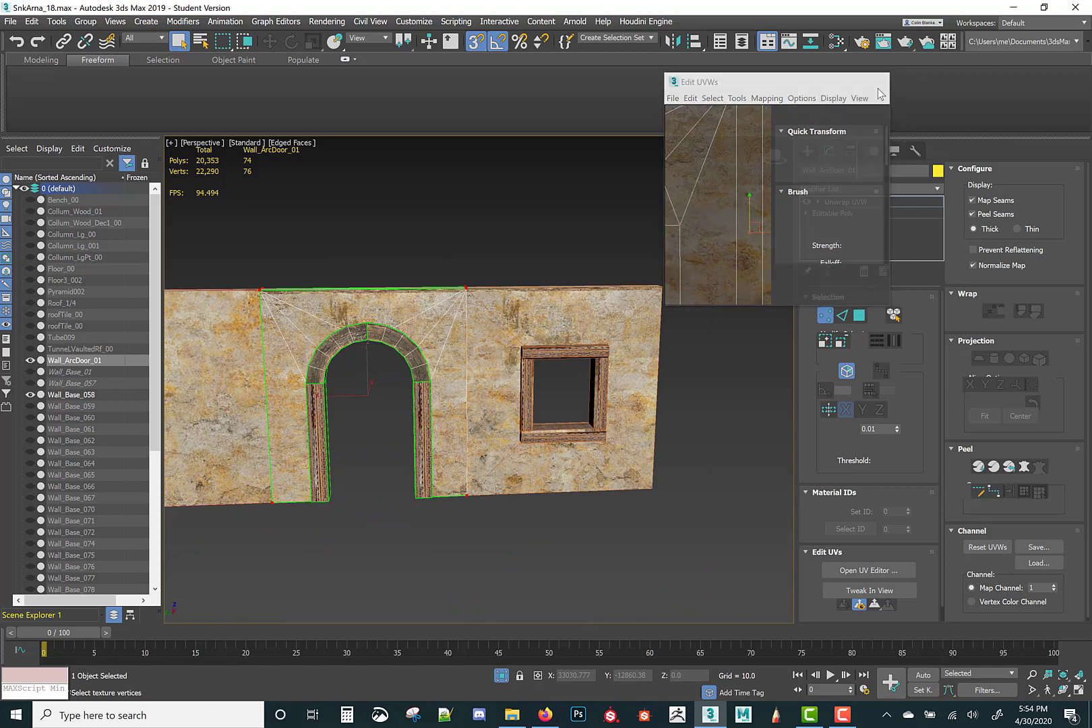
{"action": "mouse_move", "coordinate": [574, 331]}
{"action": "middle_mouse_down"}
{"action": "mouse_move", "coordinate": [614, 319]}
{"action": "mouse_move", "coordinate": [573, 319]}
{"action": "mouse_move", "coordinate": [567, 344]}
{"action": "middle_mouse_up"}
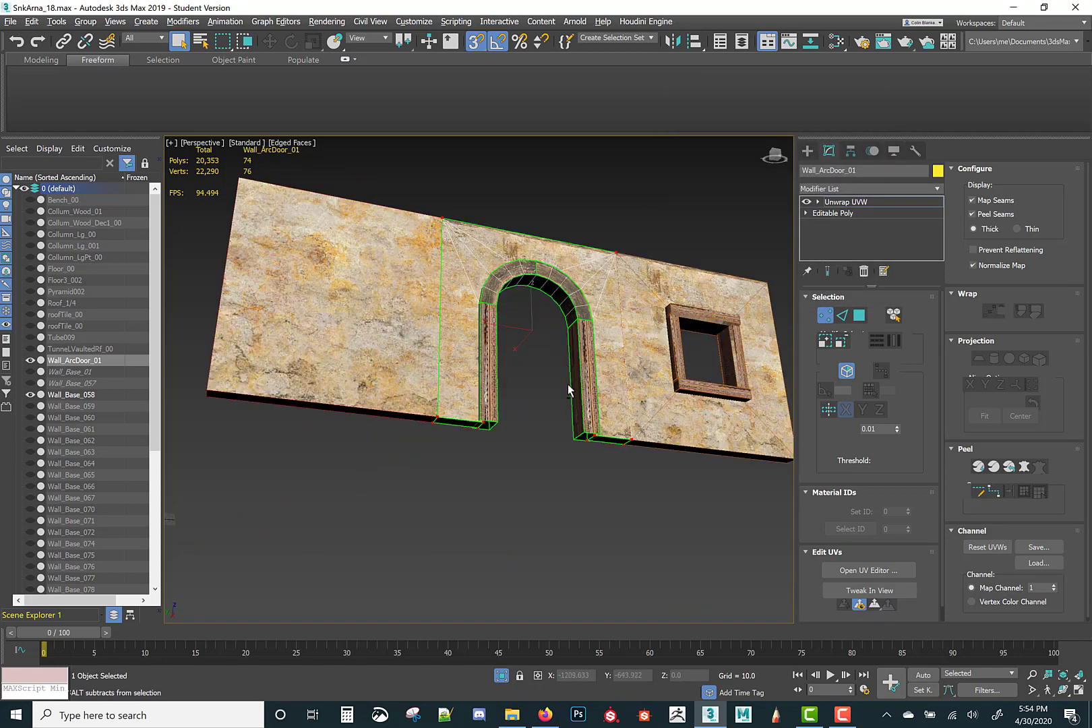
{"action": "key", "text": "shift+z"}
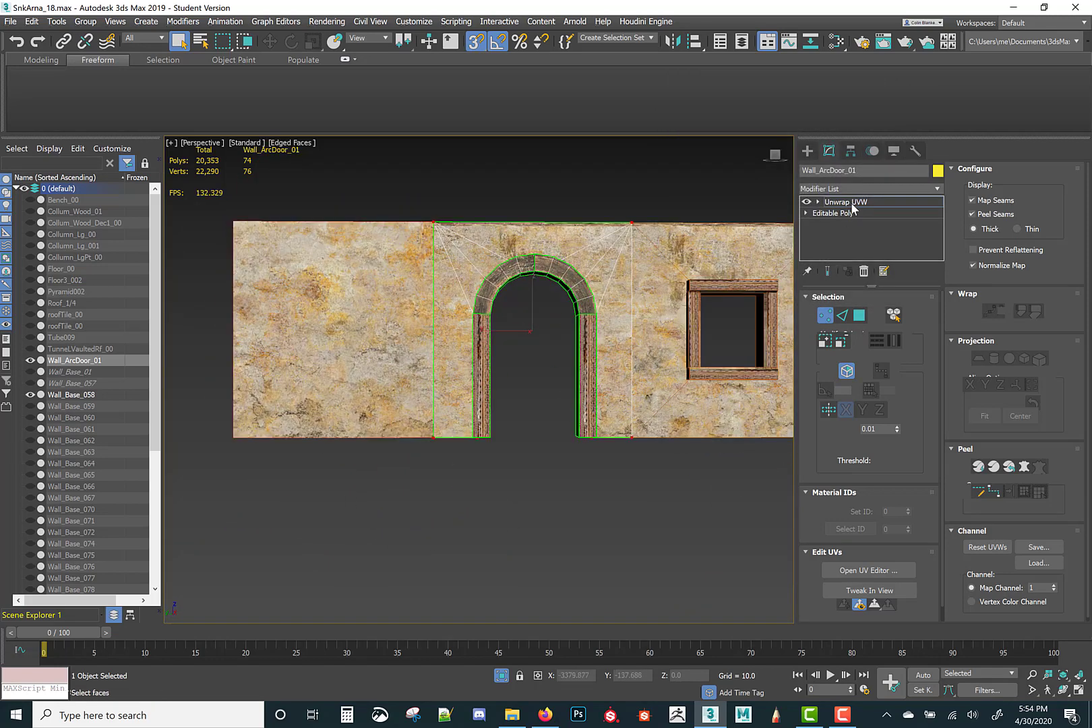
{"action": "left_click", "coordinate": [874, 204]}
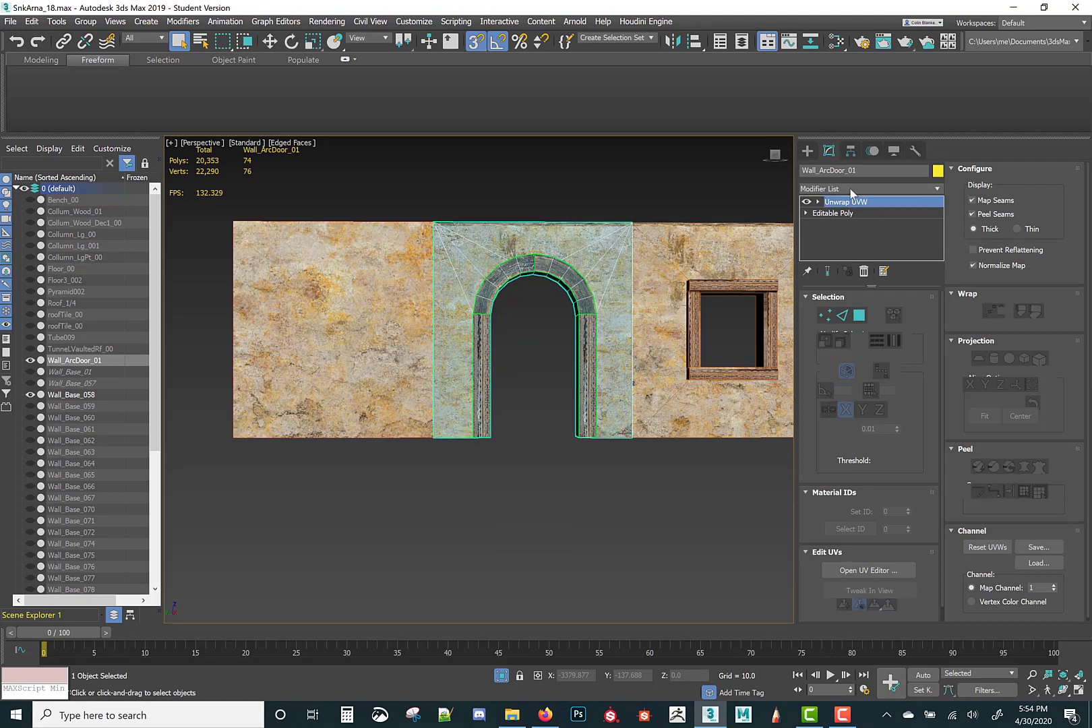
Step: Examine the plaster texture across the joints between the arched door wall and its neighbouring walls
{"action": "middle_click_drag", "start_coordinate": [460, 278], "coordinate": [401, 371]}
{"action": "scroll", "coordinate": [660, 357], "scroll_direction": "up", "scroll_amount": 4}
{"action": "middle_click_drag", "start_coordinate": [660, 357], "coordinate": [580, 367], "text": "alt"}
{"action": "scroll", "coordinate": [607, 367], "scroll_direction": "down", "scroll_amount": 4}
{"action": "middle_click_drag", "start_coordinate": [607, 367], "coordinate": [660, 360]}
{"action": "middle_click_drag", "start_coordinate": [404, 388], "coordinate": [477, 394], "text": "alt"}
{"action": "scroll", "coordinate": [575, 370], "scroll_direction": "down", "scroll_amount": 3}
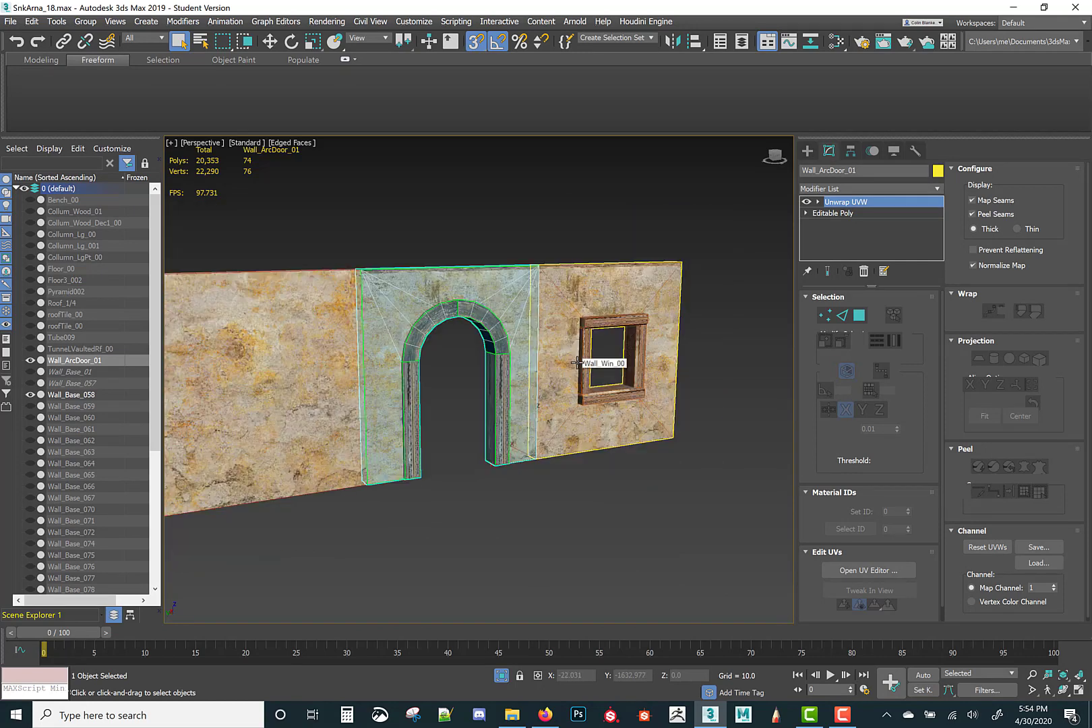
Step: Select the hidden wooden column Collum_Wood_01 and make it visible
{"action": "left_click", "coordinate": [68, 213]}
{"action": "middle_click_drag", "start_coordinate": [475, 389], "coordinate": [604, 372]}
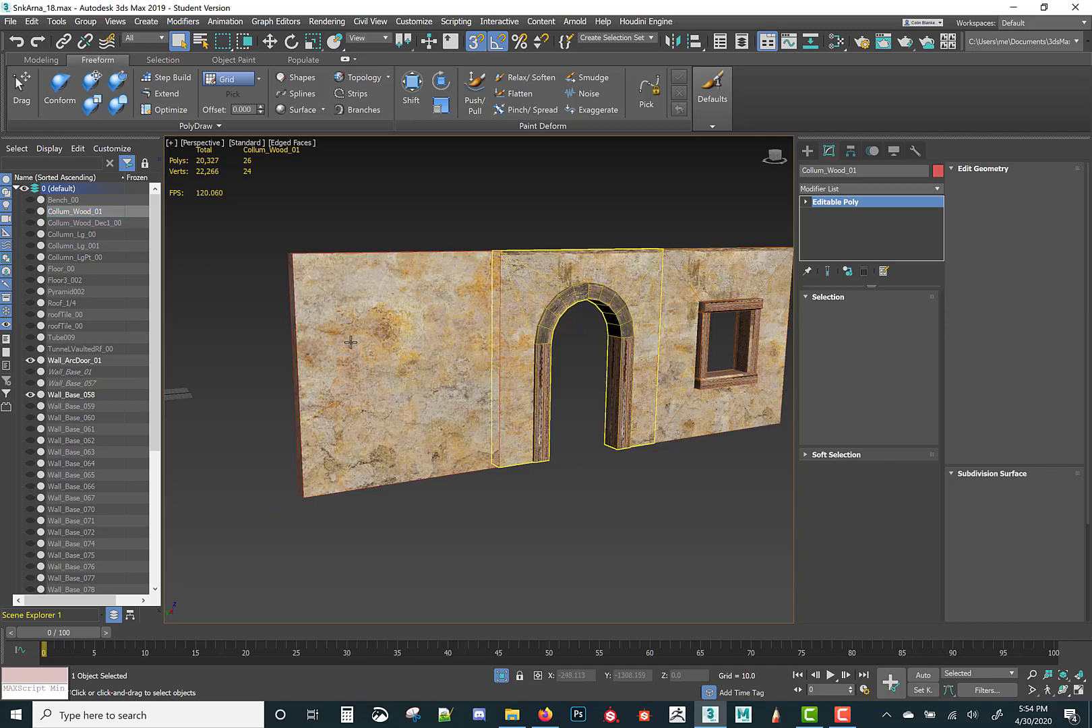
{"action": "left_click", "coordinate": [30, 211]}
Step: Place one copy of the wooden column beside the row of walls and hide the original column
{"action": "middle_click_drag", "start_coordinate": [409, 366], "coordinate": [346, 383], "text": "alt"}
{"action": "key", "text": "w"}
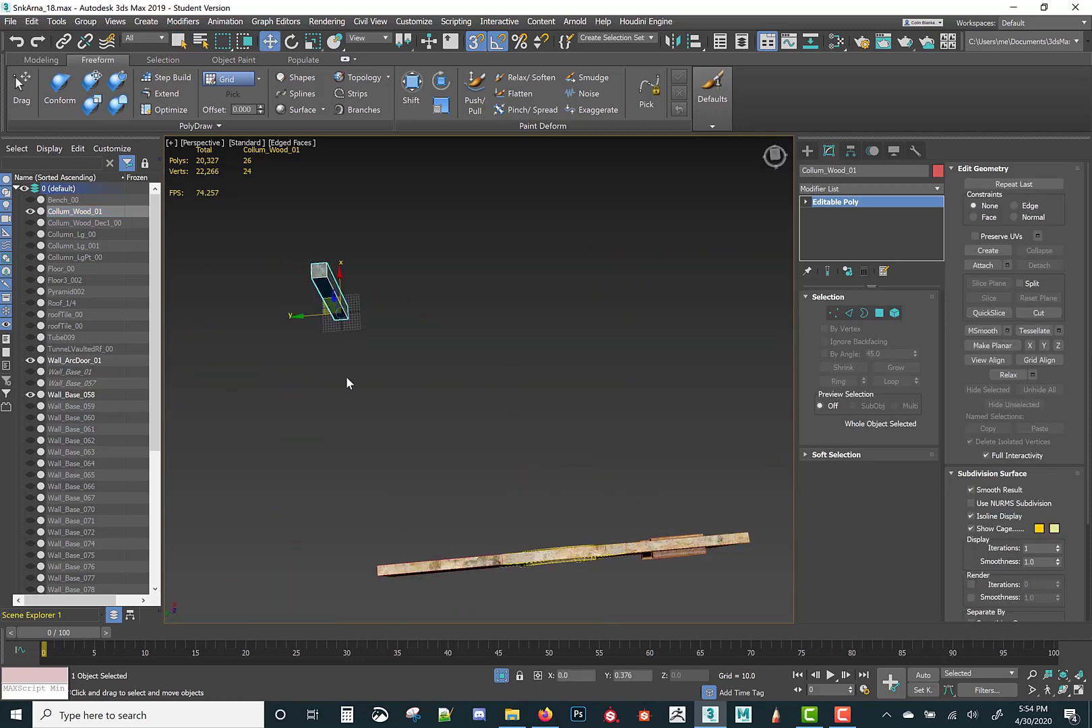
{"action": "left_click_drag", "start_coordinate": [322, 297], "coordinate": [516, 508], "text": "shift"}
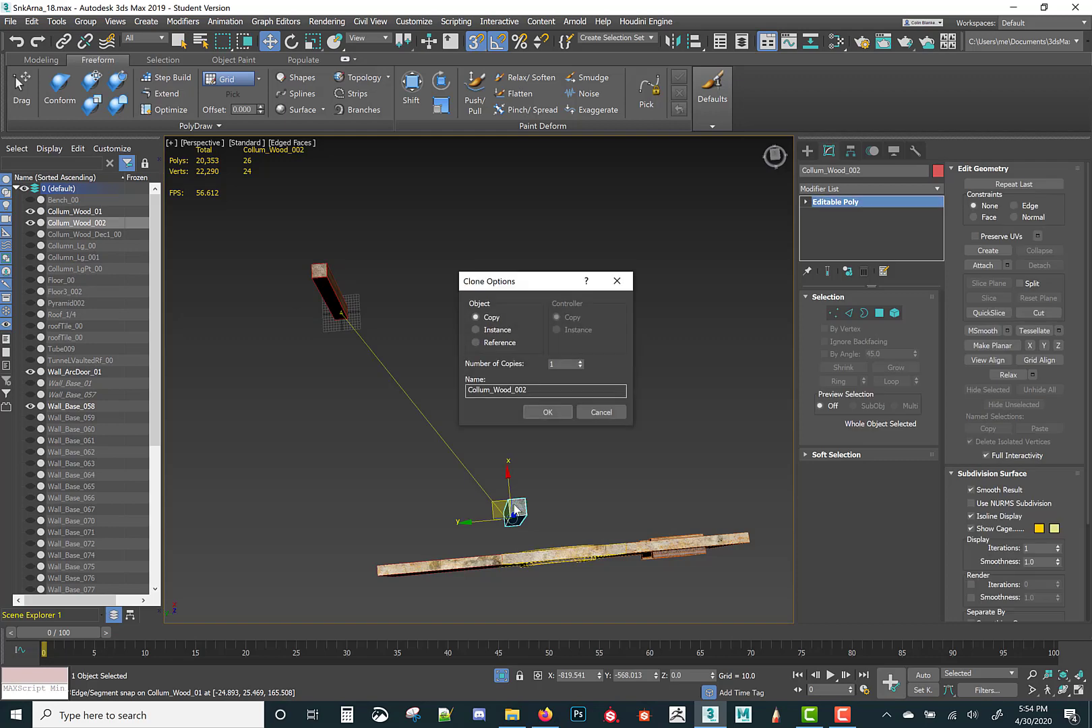
{"action": "left_click", "coordinate": [542, 412]}
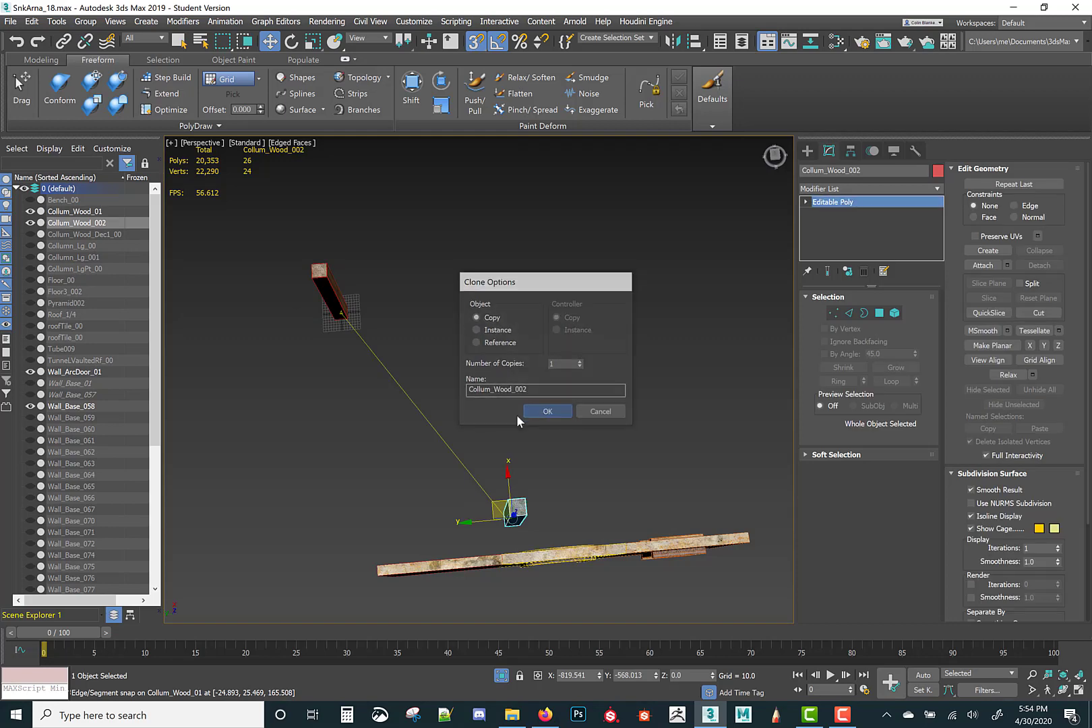
{"action": "left_click", "coordinate": [29, 211]}
{"action": "left_click_drag", "start_coordinate": [67, 222], "coordinate": [84, 347]}
{"action": "left_click_drag", "start_coordinate": [70, 276], "coordinate": [66, 226]}
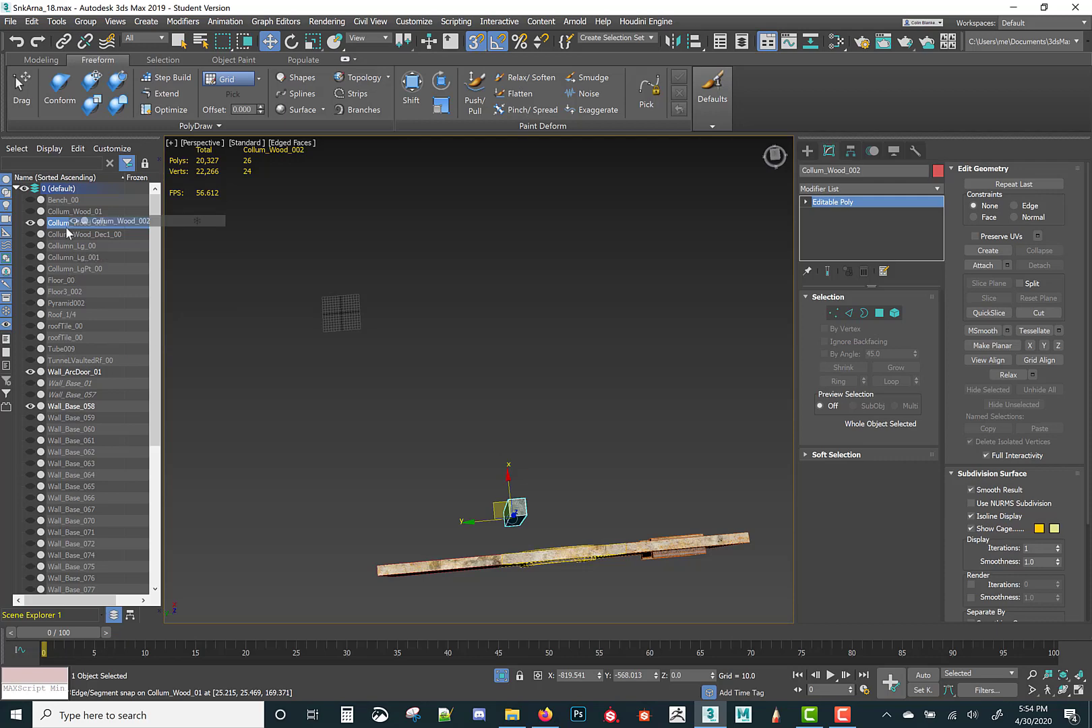
Step: Snap the copied wooden column against the joint between the plain wall and the arched door wall
{"action": "key", "text": "z"}
{"action": "left_click_drag", "start_coordinate": [520, 351], "coordinate": [525, 432]}
{"action": "key", "text": "f"}
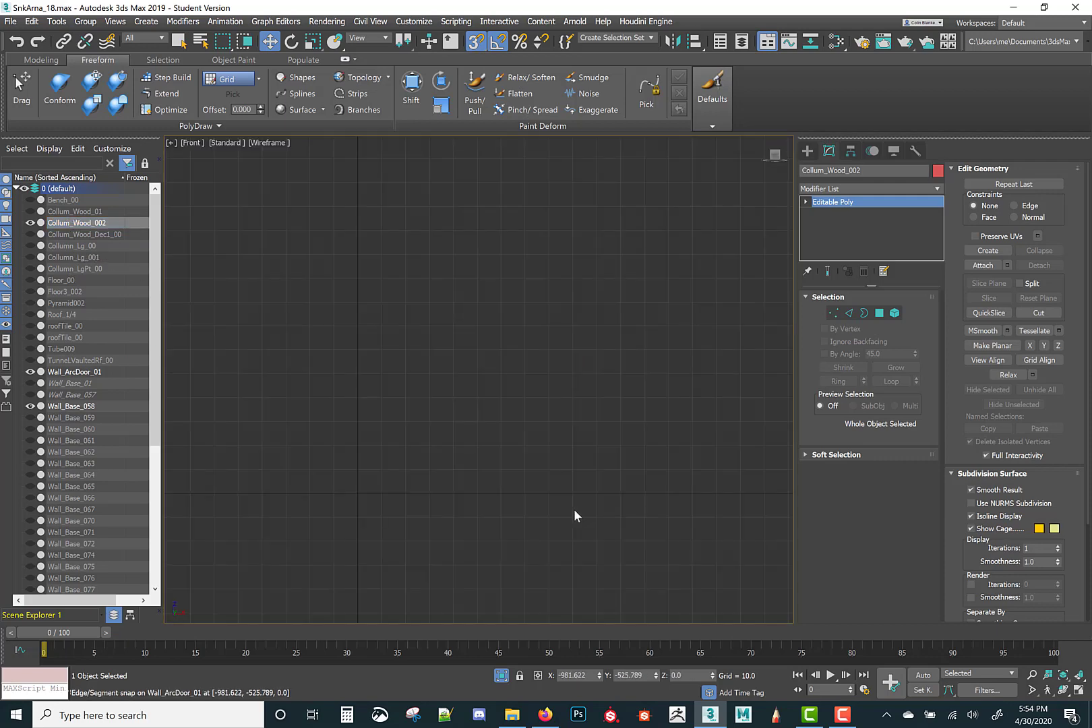
{"action": "middle_click_drag", "start_coordinate": [573, 510], "coordinate": [582, 482], "text": "alt"}
{"action": "key", "text": "shift+z"}
{"action": "key", "text": "shift+z"}
{"action": "key", "text": "z"}
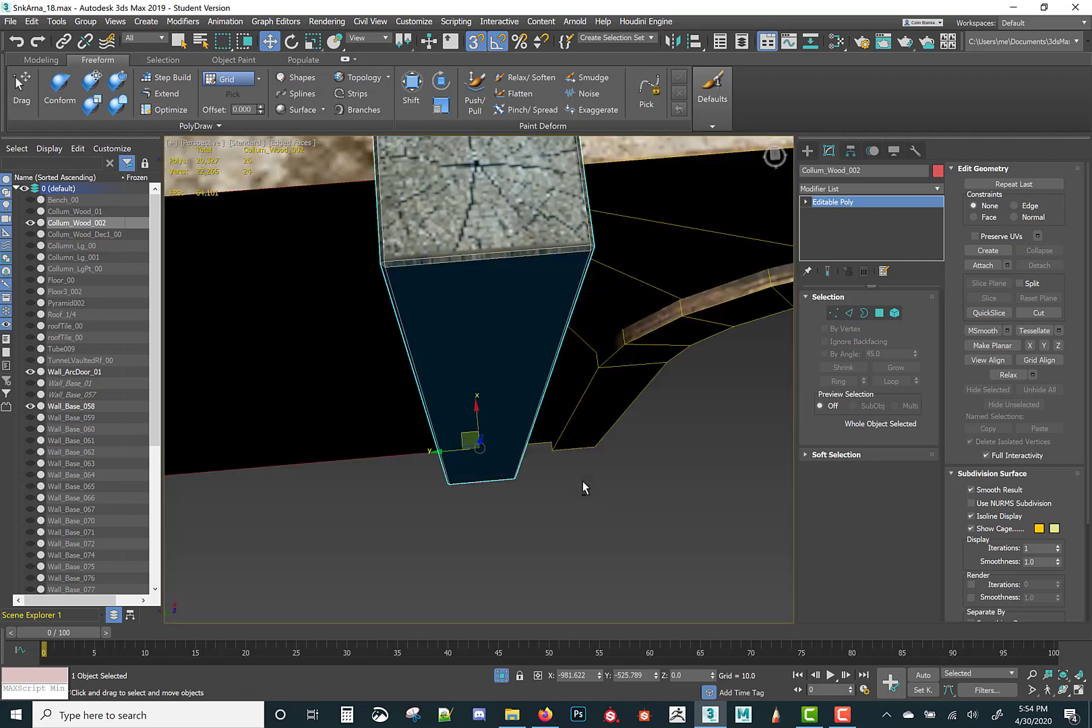
Step: Turn off snapping and shift the column along X into the wall thickness so it covers the joint
{"action": "middle_click_drag", "start_coordinate": [583, 482], "coordinate": [612, 460], "text": "alt"}
{"action": "scroll", "coordinate": [615, 461], "scroll_direction": "down", "scroll_amount": 5}
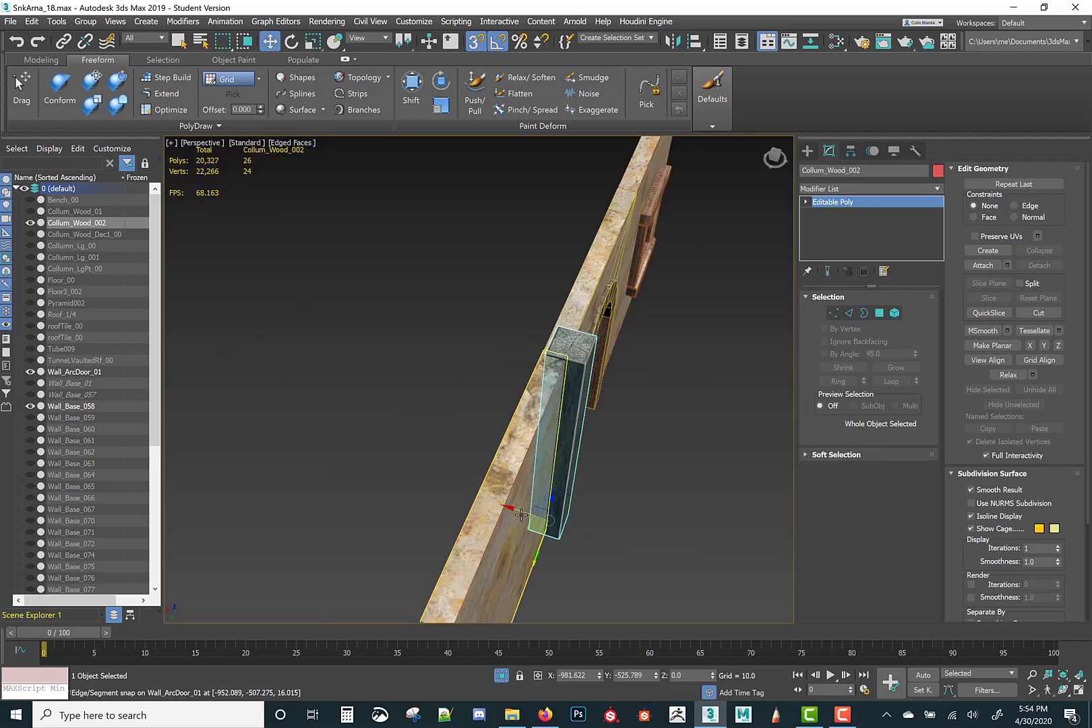
{"action": "key", "text": "s"}
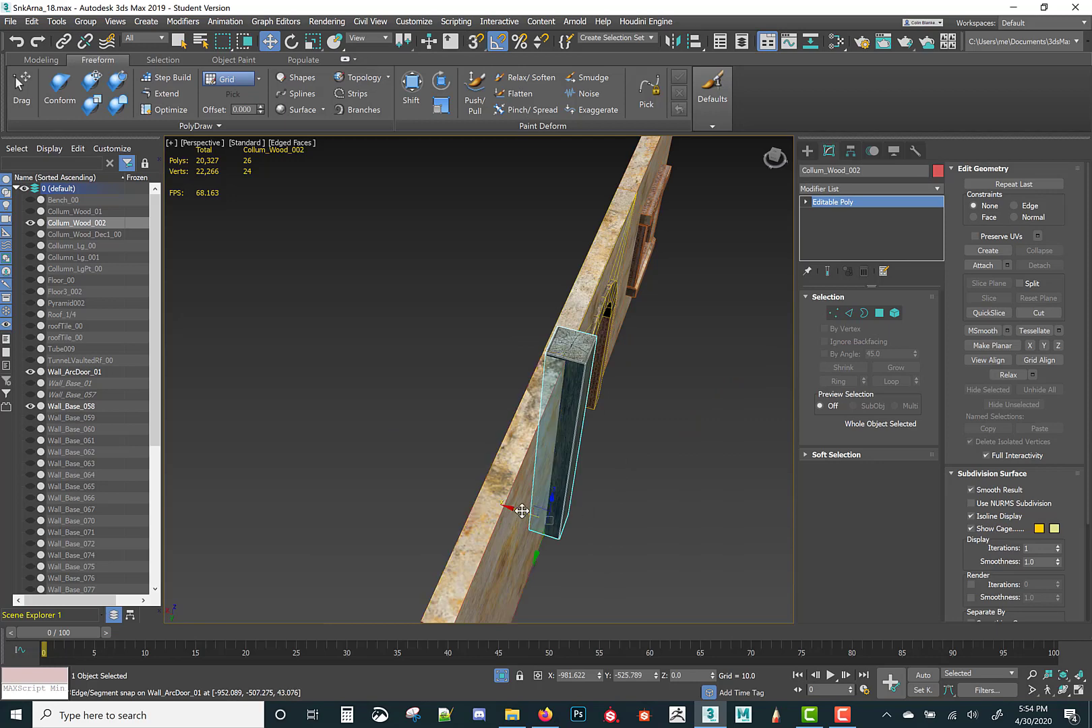
{"action": "left_click_drag", "start_coordinate": [525, 507], "coordinate": [513, 507]}
{"action": "middle_click_drag", "start_coordinate": [698, 522], "coordinate": [593, 465], "text": "alt"}
{"action": "middle_click_drag", "start_coordinate": [593, 465], "coordinate": [550, 399]}
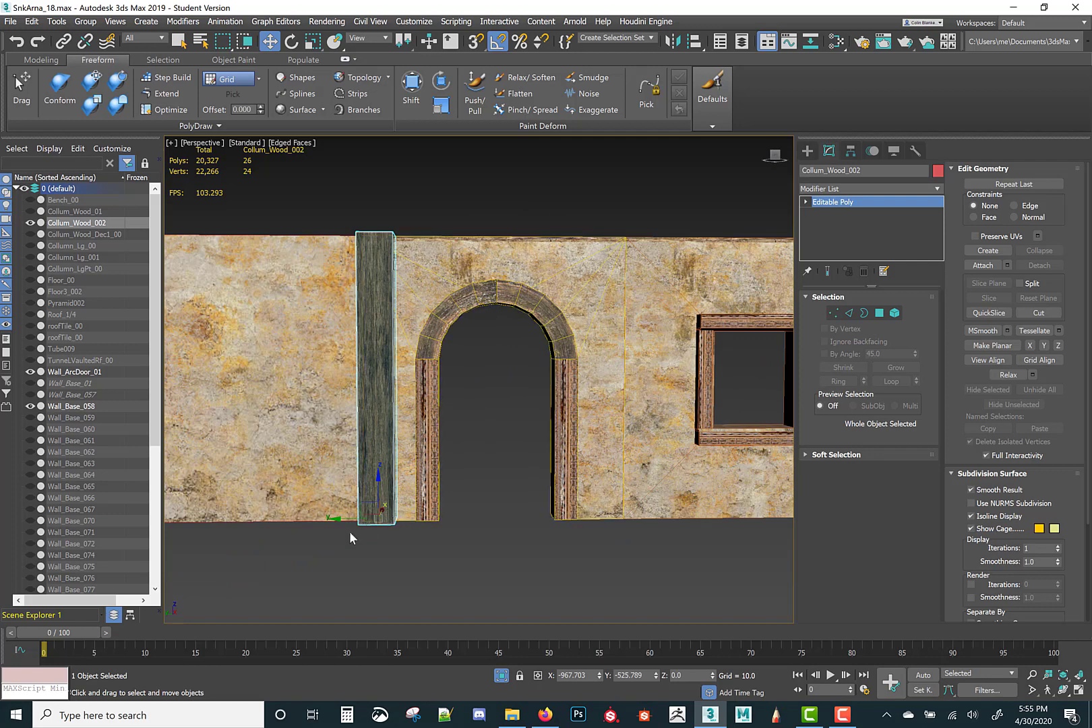
Step: Copy the wooden column along Y to the joint between the arched door wall and the window wall
{"action": "left_click_drag", "start_coordinate": [346, 518], "coordinate": [592, 515], "text": "shift"}
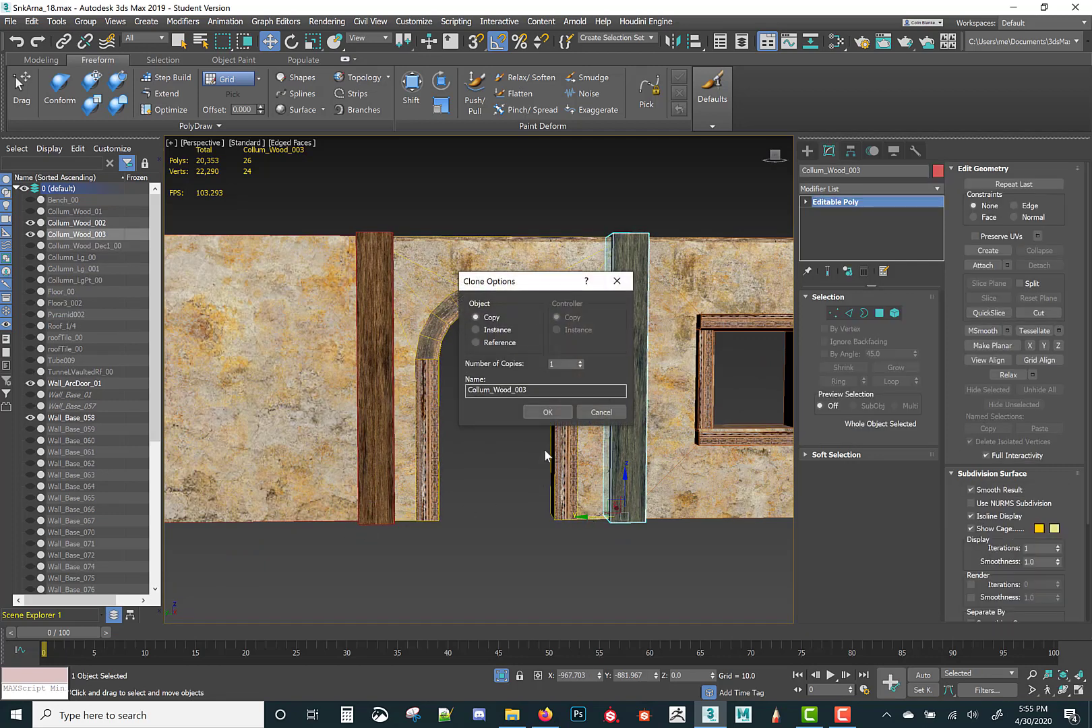
{"action": "left_click", "coordinate": [548, 412]}
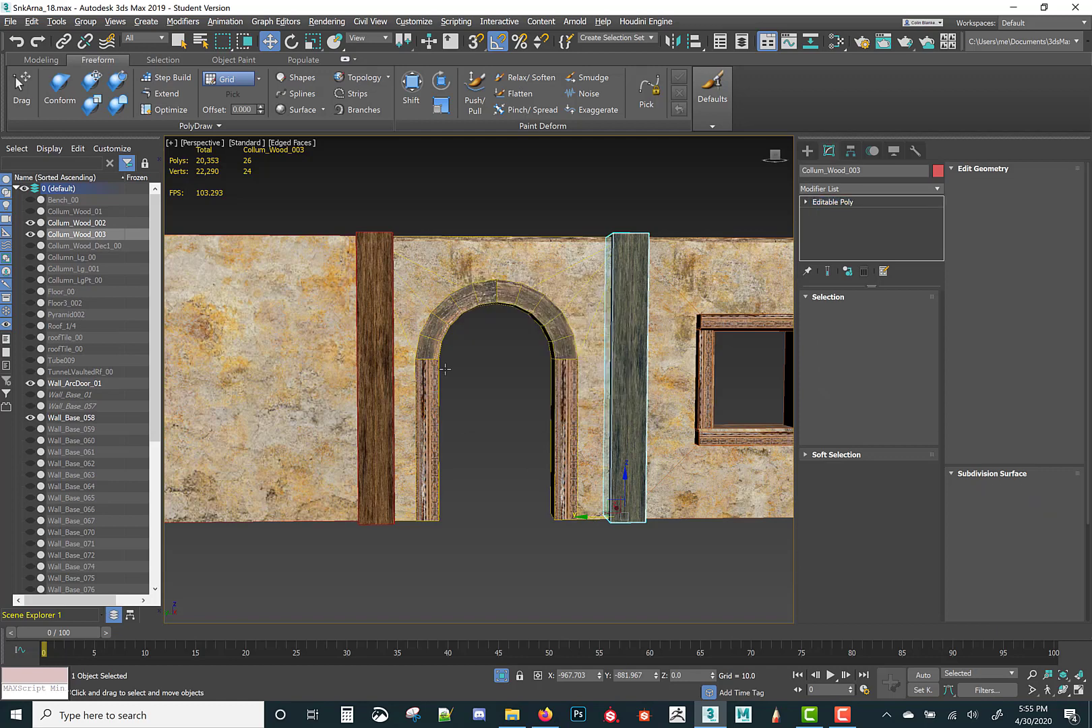
{"action": "middle_click_drag", "start_coordinate": [438, 365], "coordinate": [406, 322], "text": "alt"}
Step: Select both wooden columns, assign Material #92 to them, and deselect them
{"action": "left_click", "coordinate": [407, 322], "text": "ctrl"}
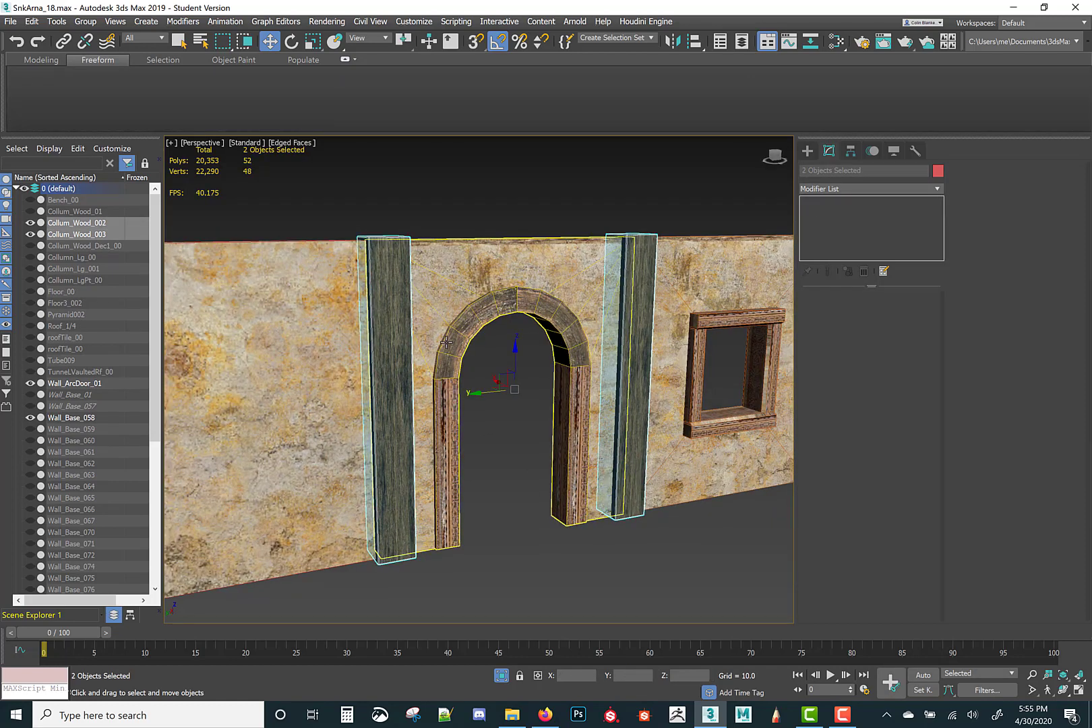
{"action": "key", "text": "m"}
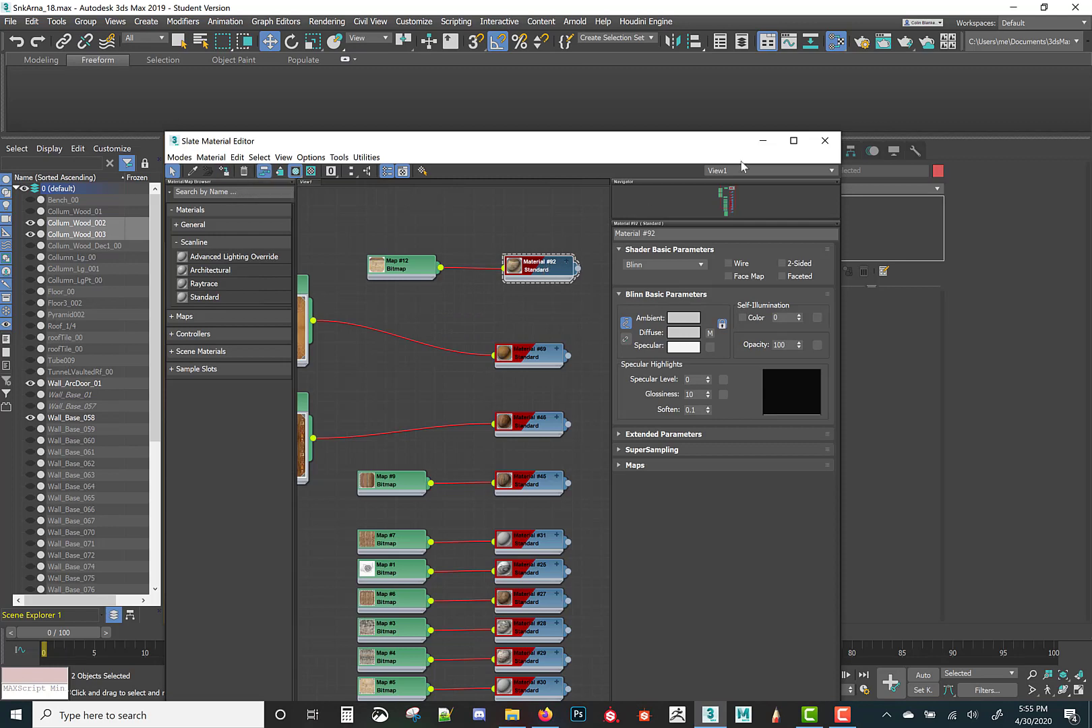
{"action": "left_click", "coordinate": [824, 141]}
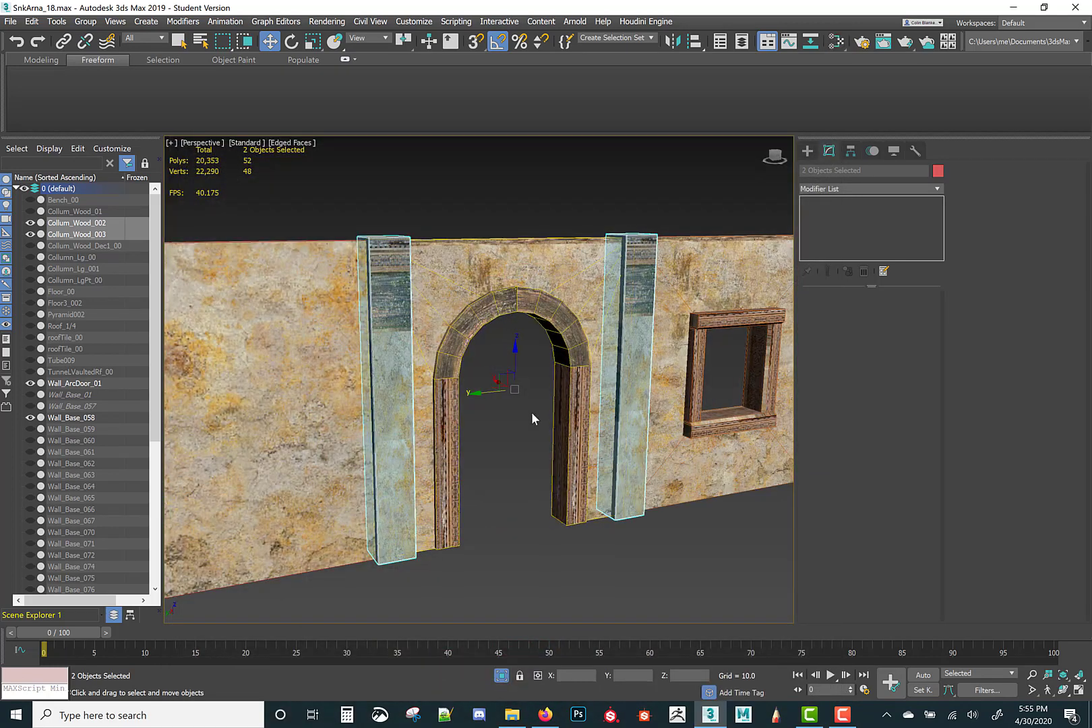
{"action": "left_click", "coordinate": [525, 420]}
{"action": "left_click", "coordinate": [390, 356]}
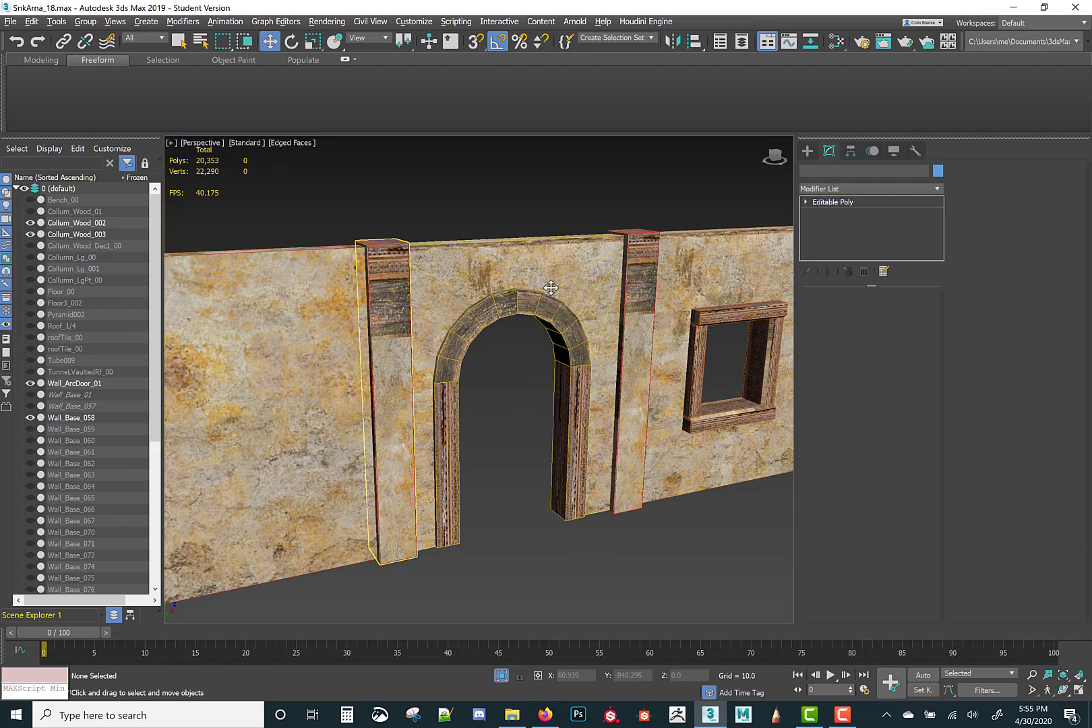
Step: Delete the wooden column beside the window wall and open the remaining column in the UV editor with an Unwrap UVW modifier
{"action": "left_click", "coordinate": [651, 318]}
{"action": "key", "text": "Delete"}
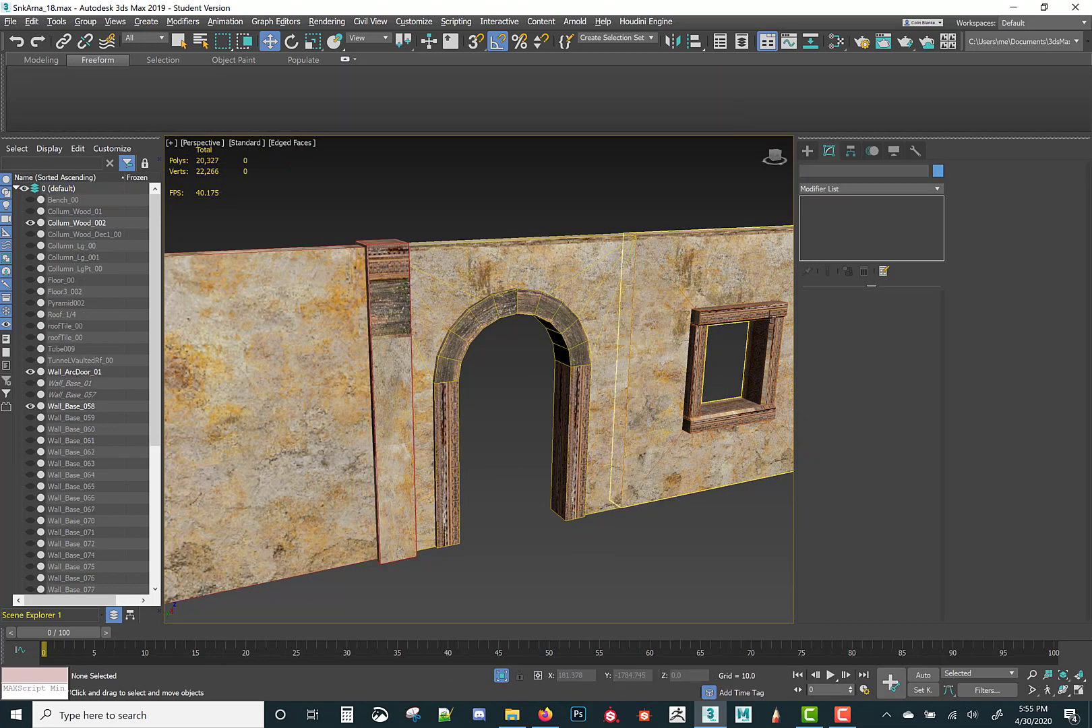
{"action": "left_click", "coordinate": [394, 300]}
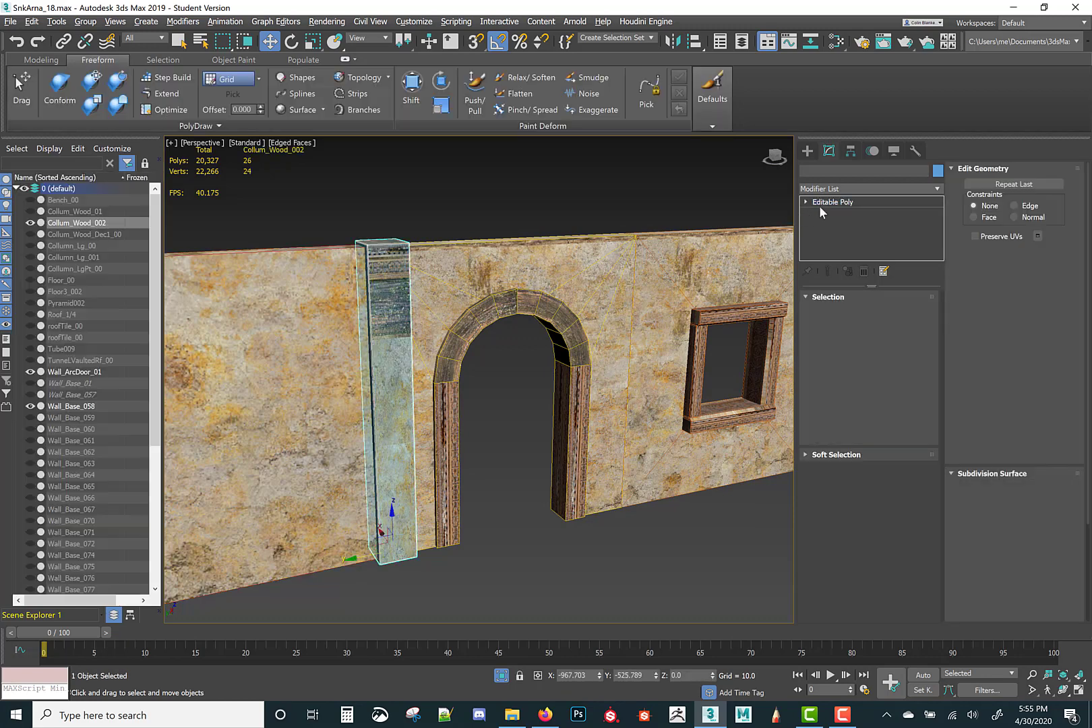
{"action": "left_click", "coordinate": [839, 190]}
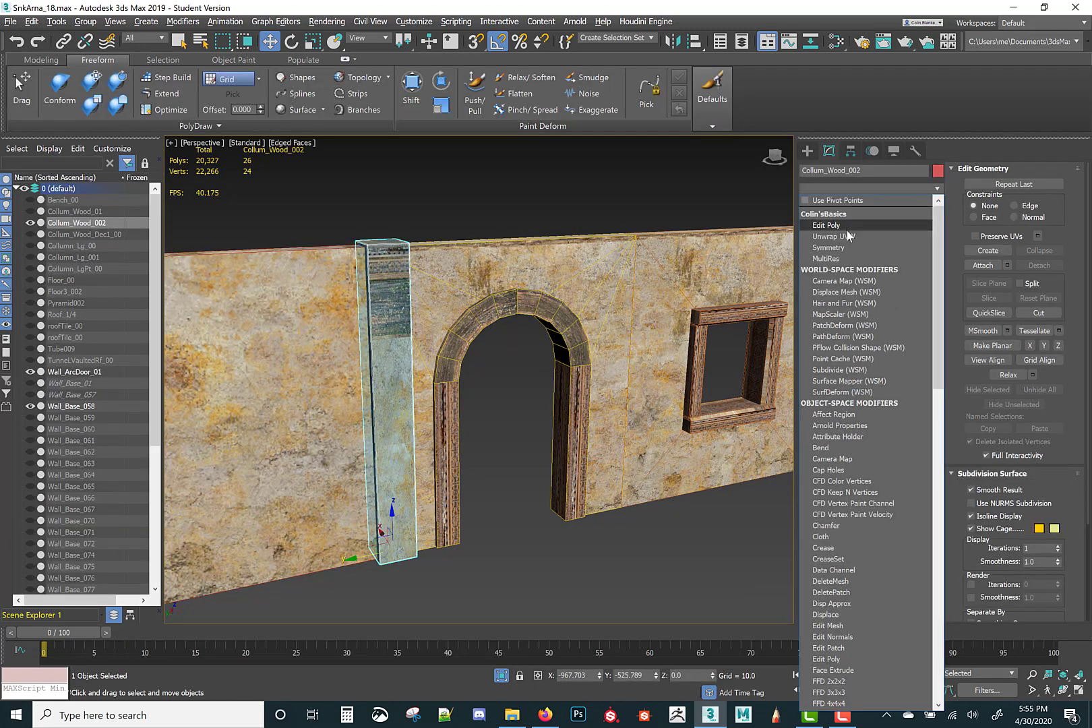
{"action": "left_click", "coordinate": [821, 228]}
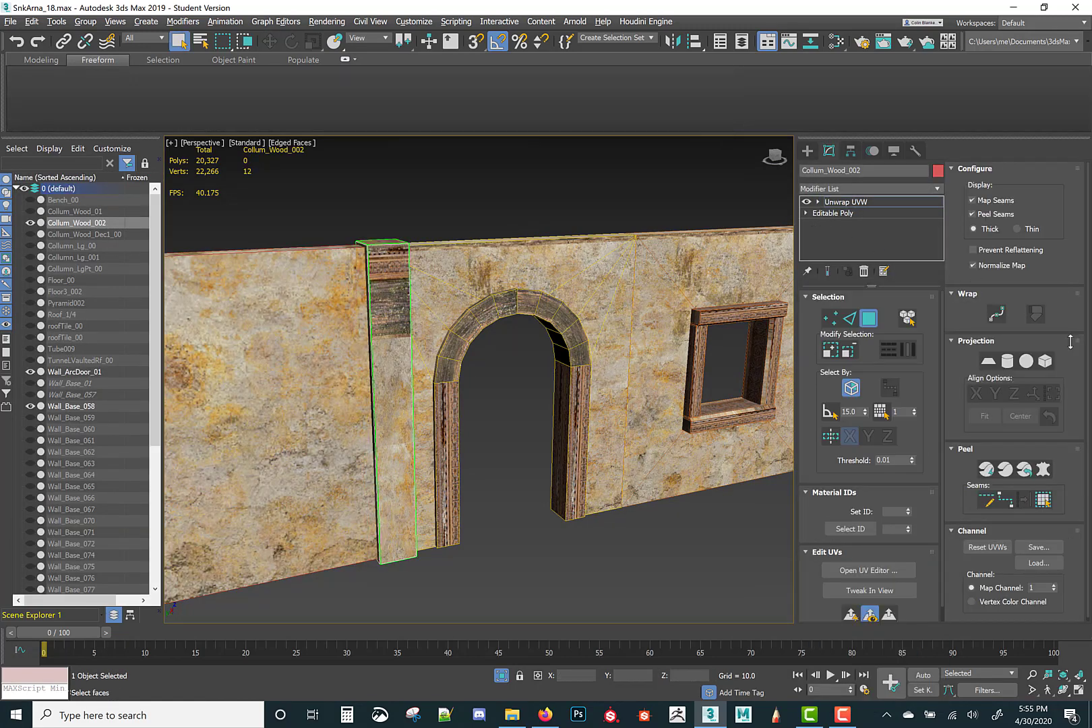
{"action": "left_click", "coordinate": [903, 571]}
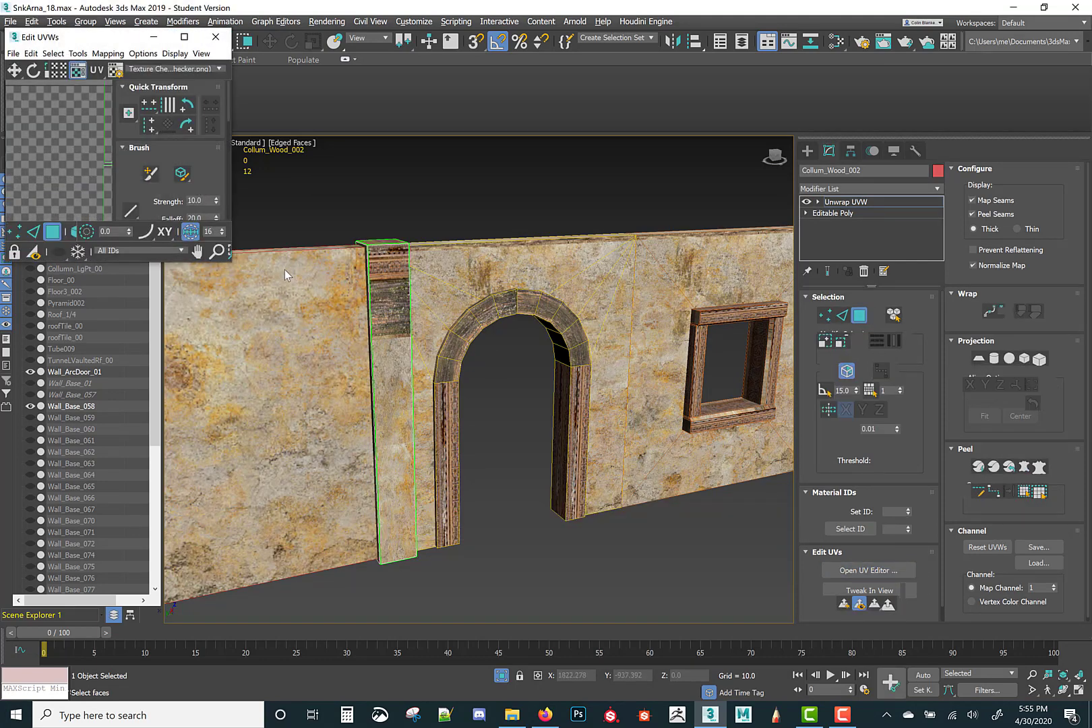
{"action": "left_click", "coordinate": [184, 37]}
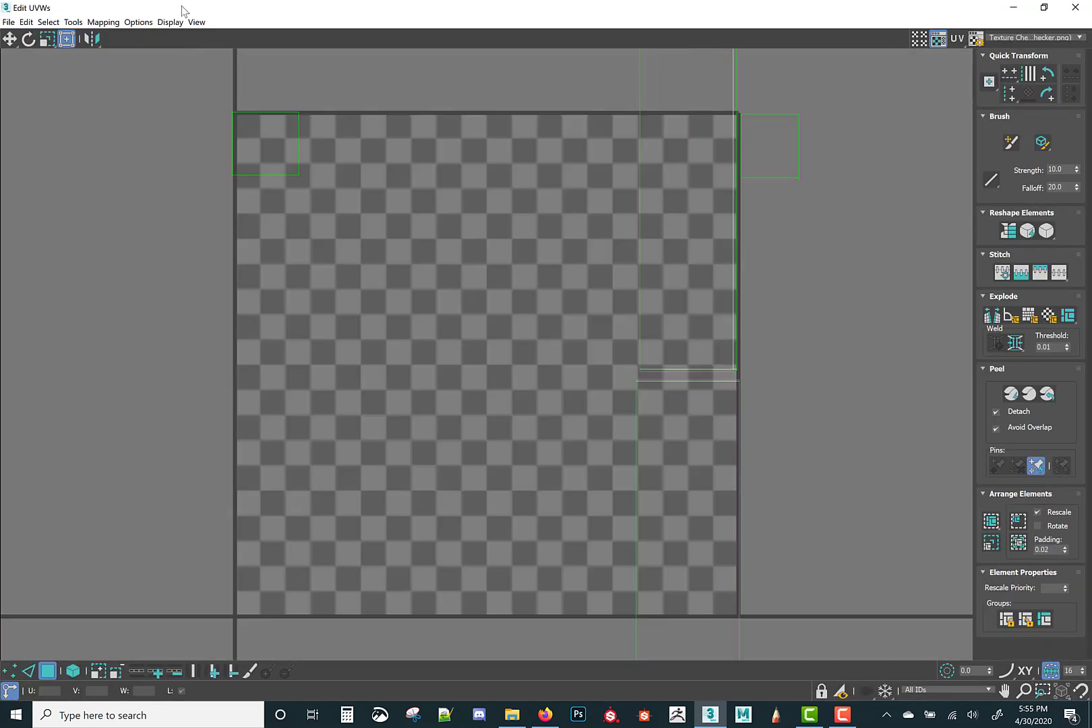
Step: Pack the column's UV elements into the tile and show the Map #12 wall trim texture behind them
{"action": "left_click", "coordinate": [991, 521]}
{"action": "left_click", "coordinate": [1025, 38]}
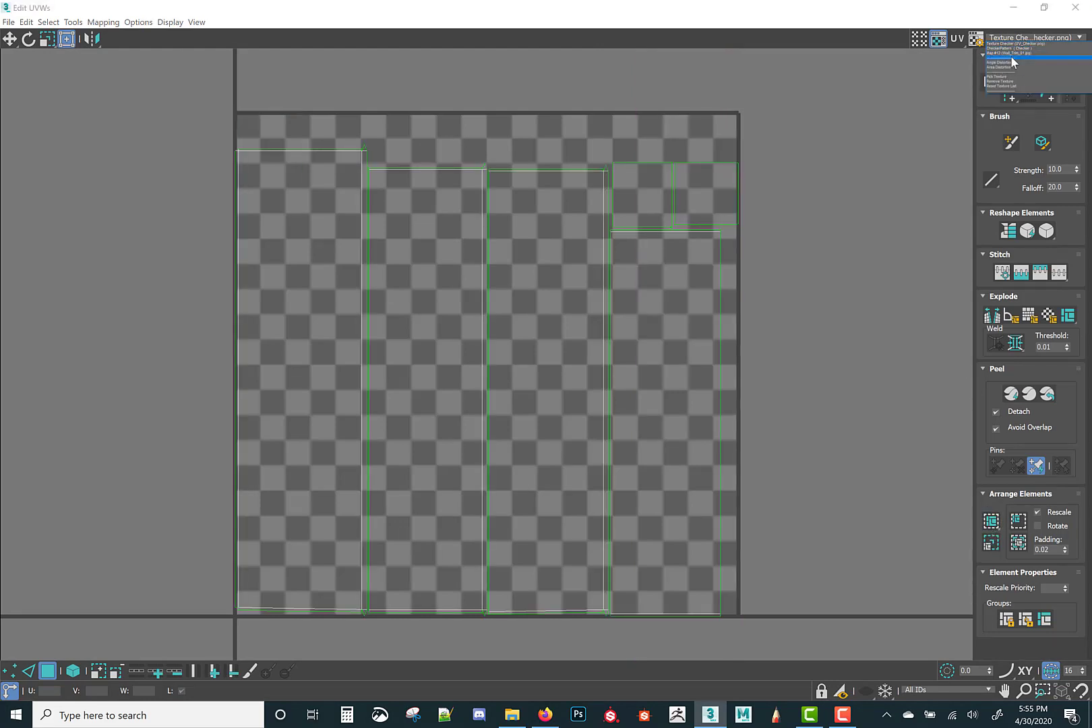
{"action": "left_click", "coordinate": [1011, 54]}
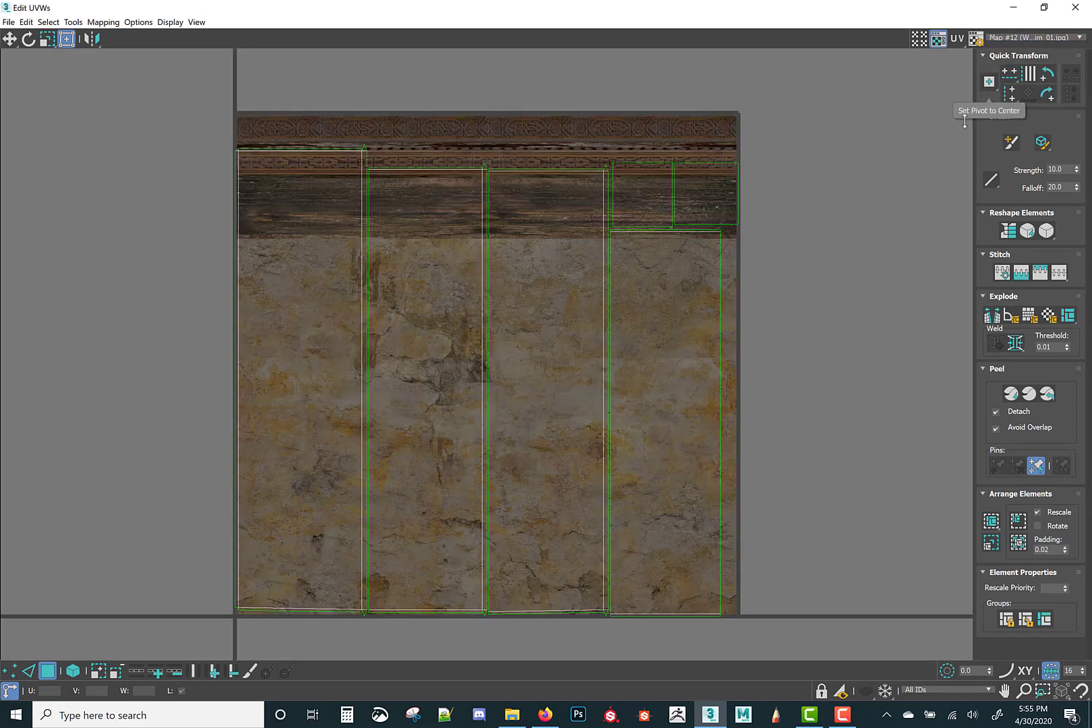
Step: Select the column's four long side UV strips as elements and move them off the texture into the empty neighbouring tile
{"action": "left_click", "coordinate": [73, 670]}
{"action": "left_click_drag", "start_coordinate": [154, 419], "coordinate": [960, 447]}
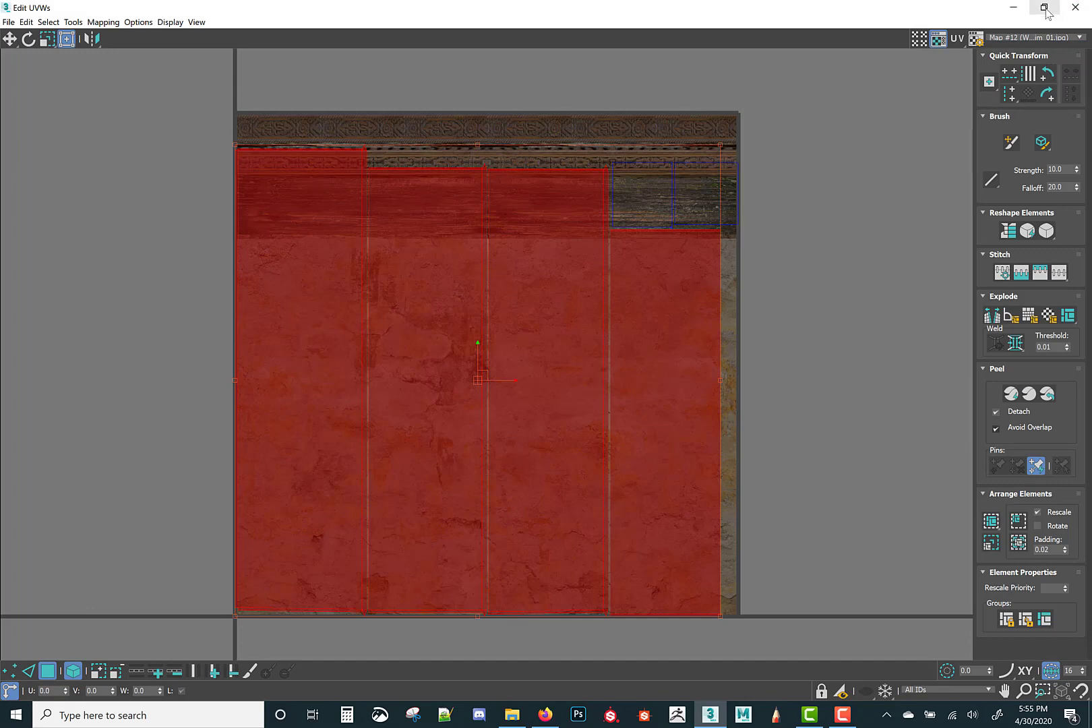
{"action": "left_click", "coordinate": [1044, 7]}
{"action": "middle_click_drag", "start_coordinate": [544, 399], "coordinate": [499, 364], "text": "alt"}
{"action": "left_click", "coordinate": [184, 36]}
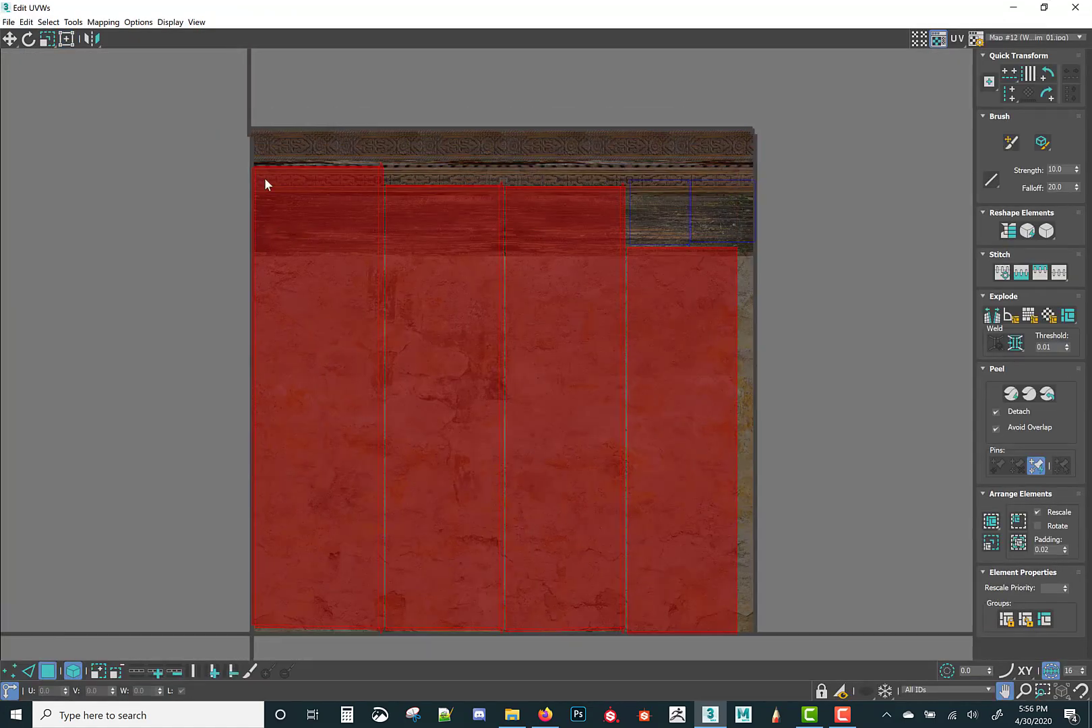
{"action": "scroll", "coordinate": [395, 211], "scroll_direction": "up", "scroll_amount": 3}
{"action": "scroll", "coordinate": [465, 226], "scroll_direction": "down", "scroll_amount": 5}
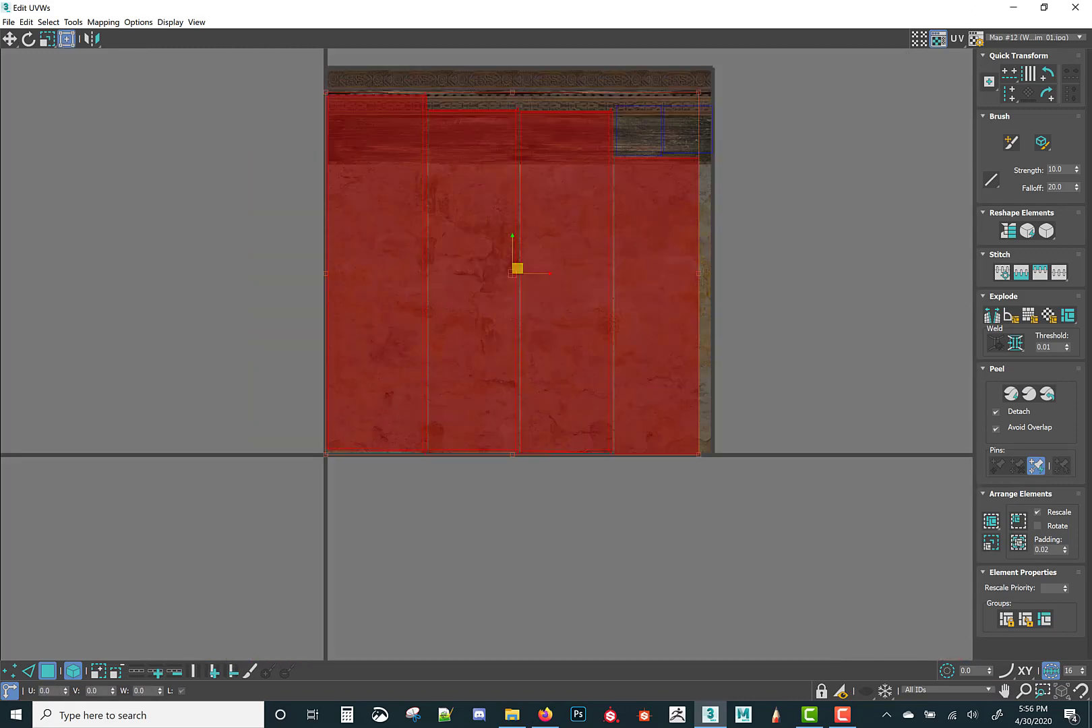
{"action": "middle_click_drag", "start_coordinate": [649, 208], "coordinate": [634, 249]}
{"action": "scroll", "coordinate": [634, 249], "scroll_direction": "up", "scroll_amount": 2}
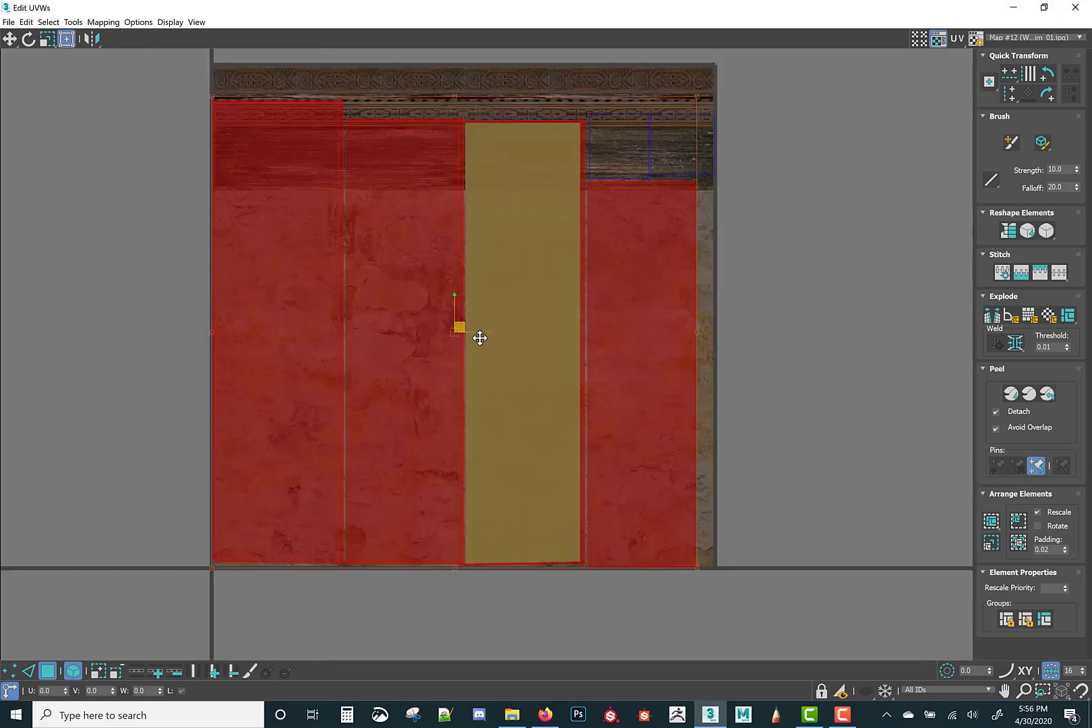
{"action": "left_click_drag", "start_coordinate": [478, 333], "coordinate": [80, 285]}
{"action": "middle_click_drag", "start_coordinate": [81, 285], "coordinate": [748, 458]}
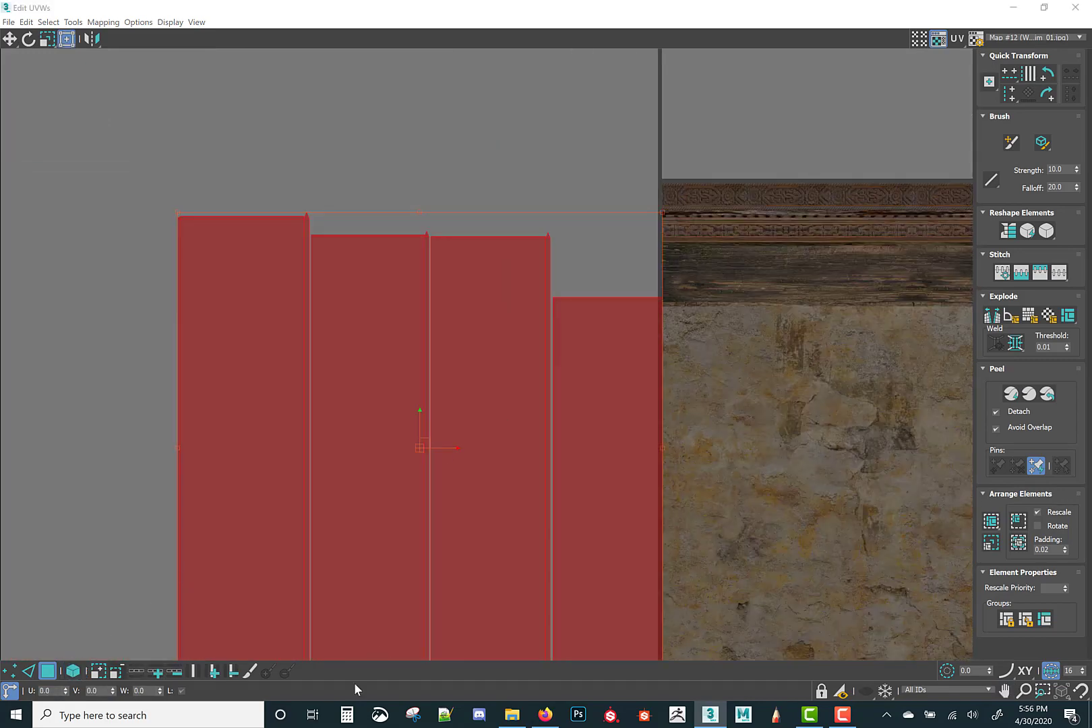
Step: Move the end vertices of the shortest and tallest side strips so all four strips match in height
{"action": "key", "text": "1"}
{"action": "left_click_drag", "start_coordinate": [535, 297], "coordinate": [713, 329]}
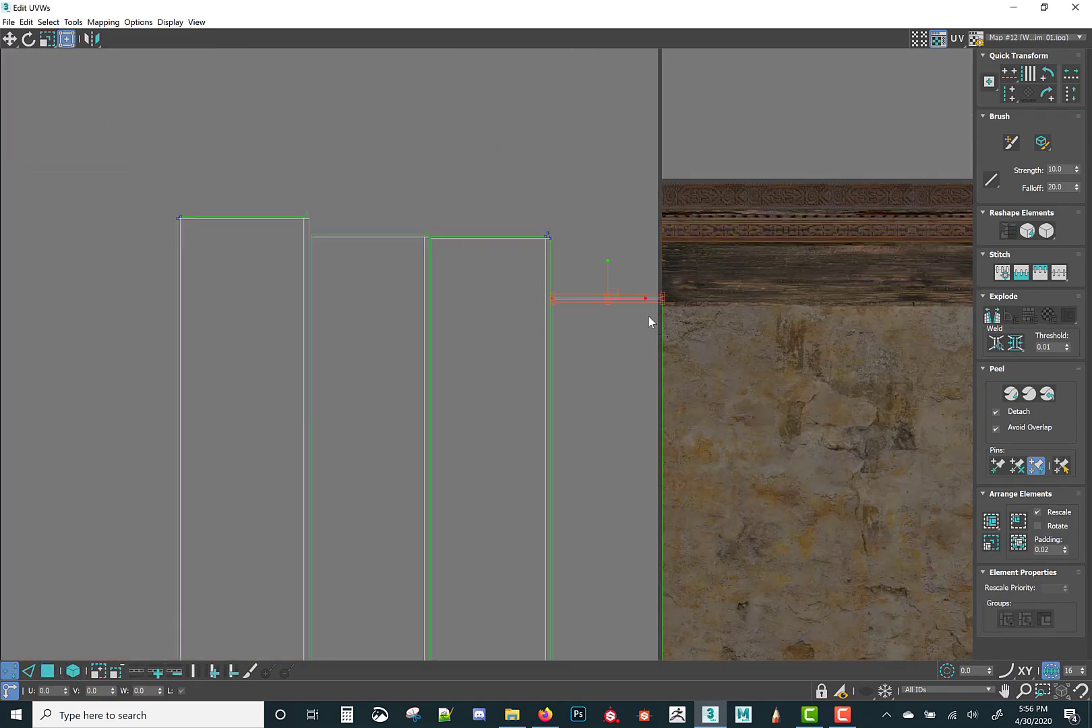
{"action": "left_click_drag", "start_coordinate": [607, 280], "coordinate": [598, 210]}
{"action": "left_click_drag", "start_coordinate": [129, 195], "coordinate": [330, 221]}
{"action": "left_click_drag", "start_coordinate": [243, 189], "coordinate": [251, 209]}
{"action": "middle_click_drag", "start_coordinate": [379, 250], "coordinate": [393, 207]}
{"action": "scroll", "coordinate": [392, 208], "scroll_direction": "down", "scroll_amount": 3}
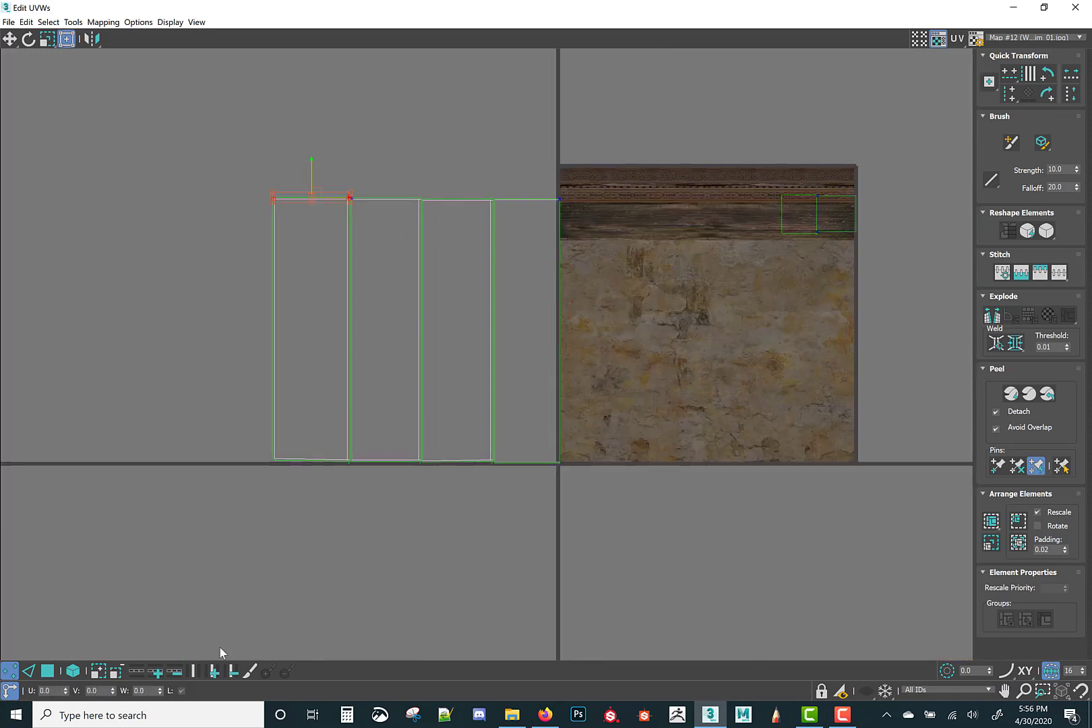
Step: Rotate the four side strips 90 degrees to lie horizontally and move the two end-cap squares onto the plaster area
{"action": "left_click", "coordinate": [71, 669]}
{"action": "left_click", "coordinate": [382, 254]}
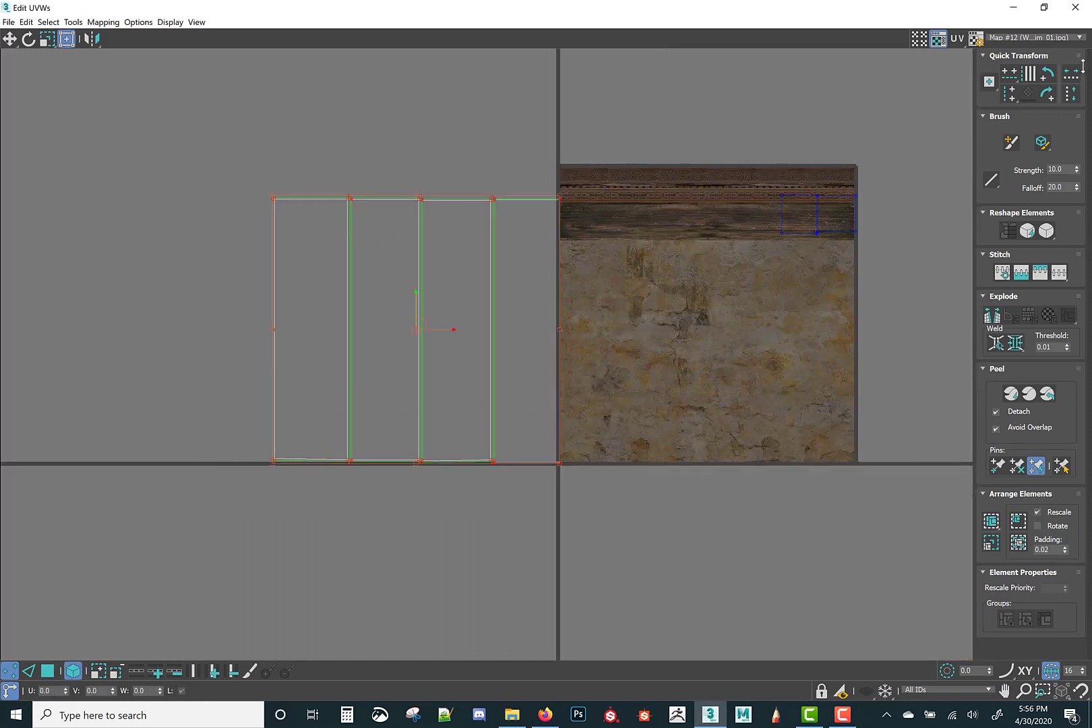
{"action": "left_click", "coordinate": [1047, 94]}
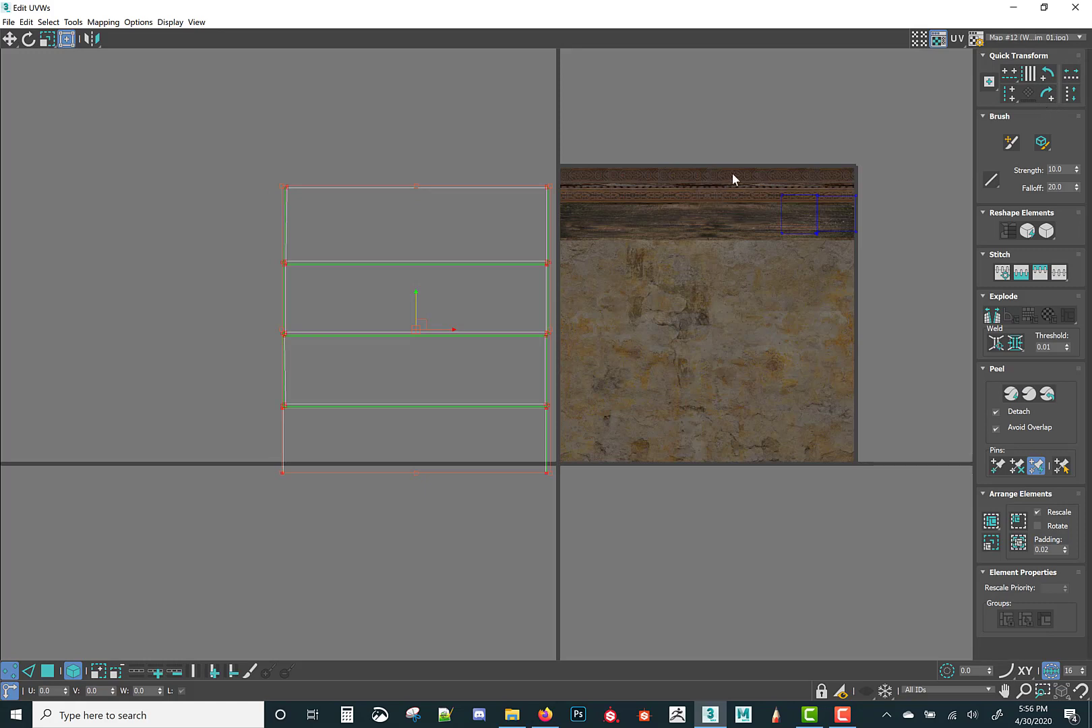
{"action": "left_click", "coordinate": [820, 227]}
{"action": "left_click_drag", "start_coordinate": [824, 211], "coordinate": [830, 310]}
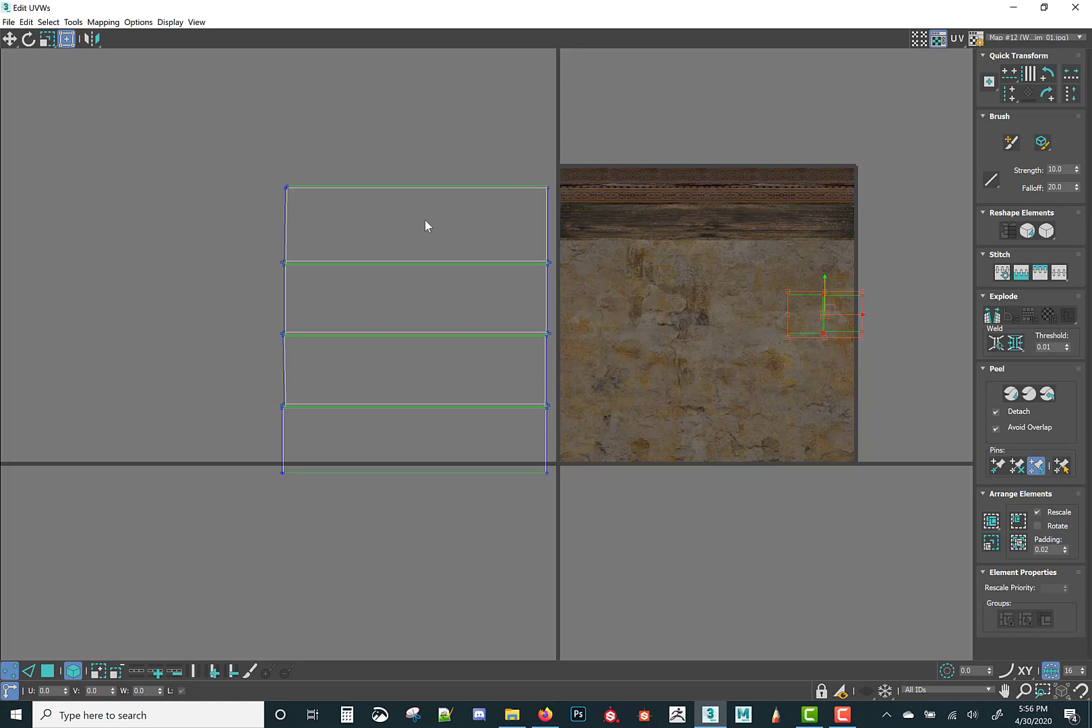
Step: Move the four side strips onto the texture and scale them to the tile's width, fitting one strip to the dark wood band
{"action": "left_click_drag", "start_coordinate": [581, 146], "coordinate": [214, 512]}
{"action": "left_click_drag", "start_coordinate": [422, 324], "coordinate": [729, 298]}
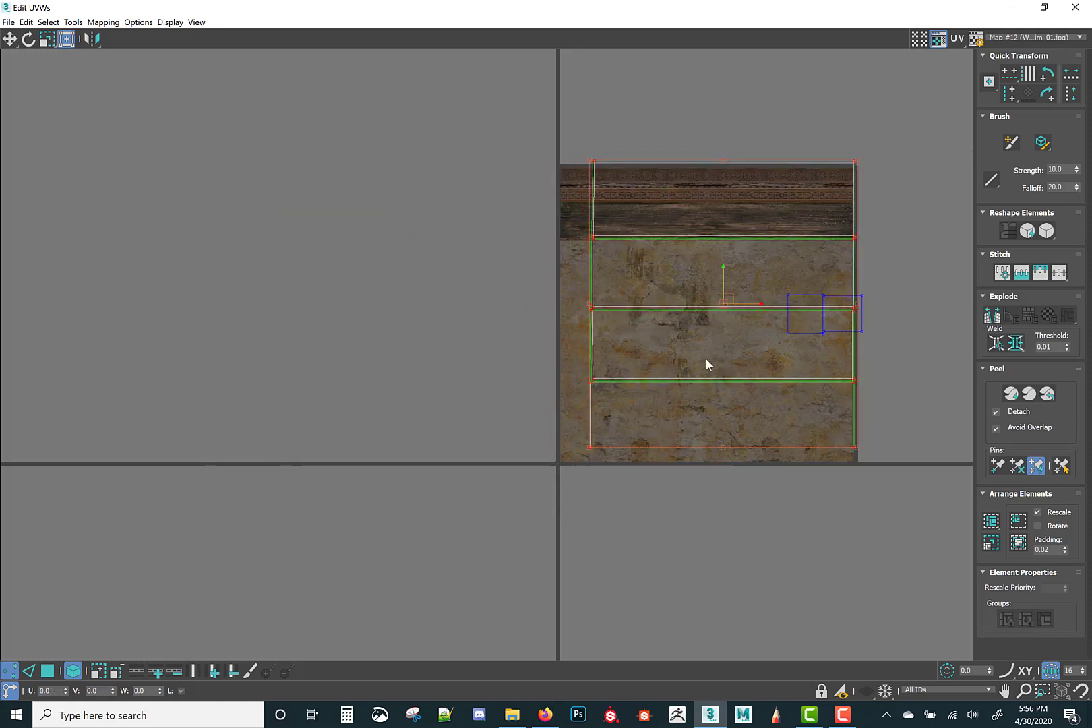
{"action": "left_click_drag", "start_coordinate": [860, 446], "coordinate": [738, 210]}
{"action": "left_click_drag", "start_coordinate": [672, 233], "coordinate": [634, 271]}
{"action": "left_click_drag", "start_coordinate": [700, 367], "coordinate": [856, 362]}
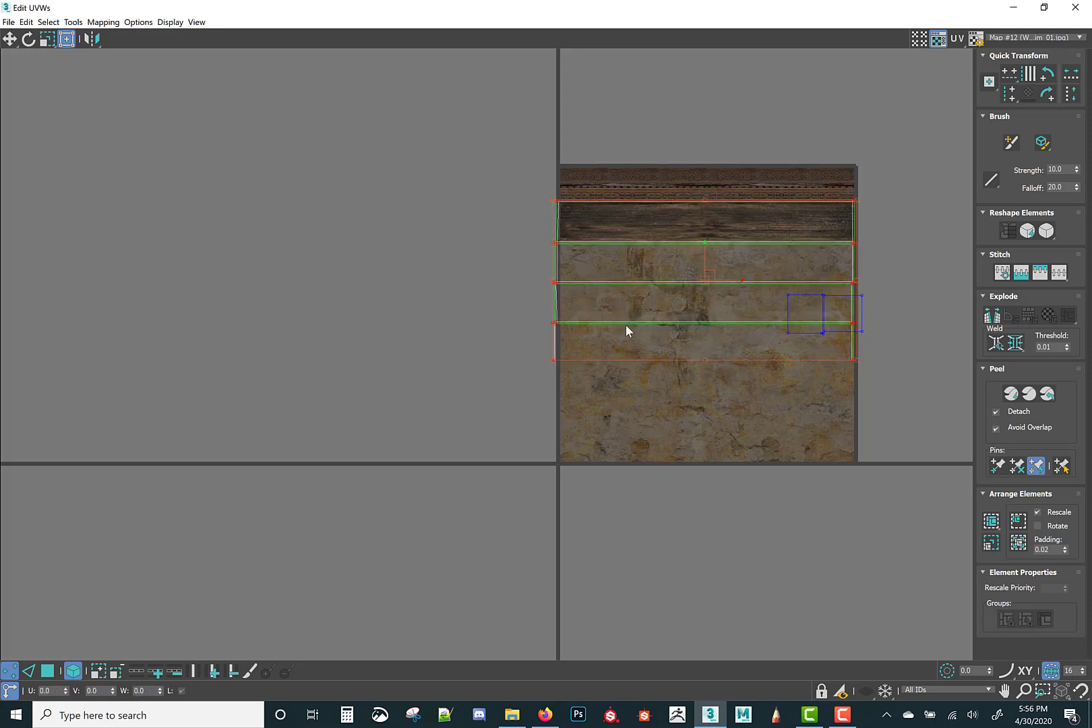
{"action": "middle_click_drag", "start_coordinate": [592, 353], "coordinate": [450, 479]}
{"action": "scroll", "coordinate": [460, 470], "scroll_direction": "up", "scroll_amount": 3}
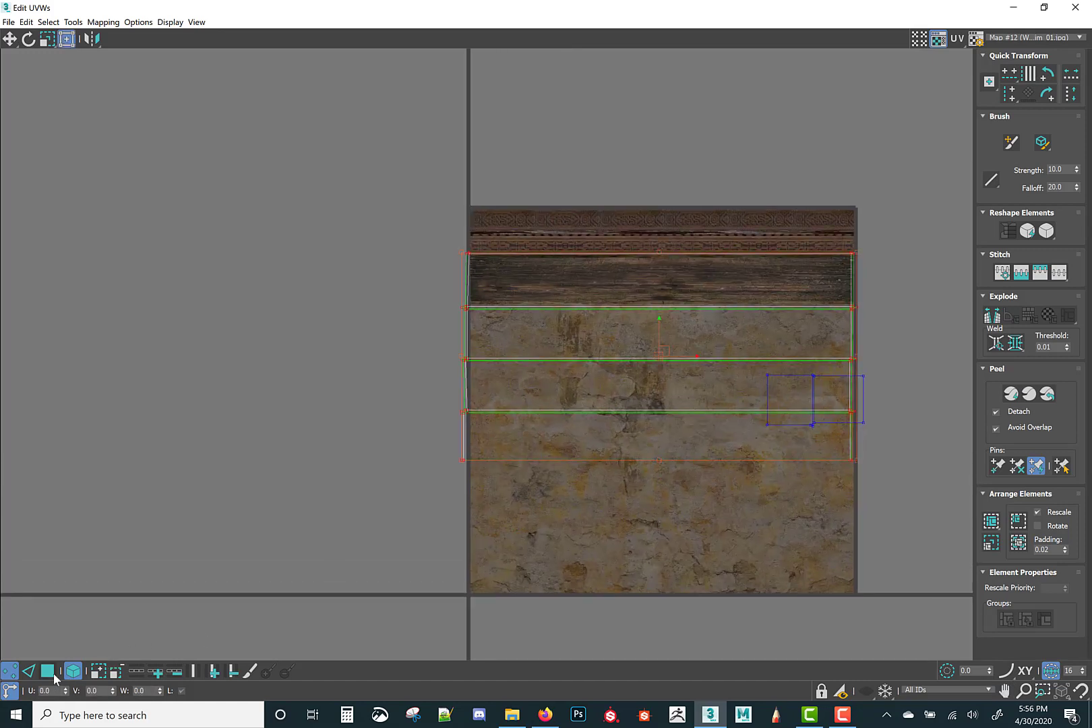
Step: Leave one strip on the wood band and spread the other three into the tiles on both sides, aligned with that band
{"action": "left_click", "coordinate": [642, 290], "text": "alt"}
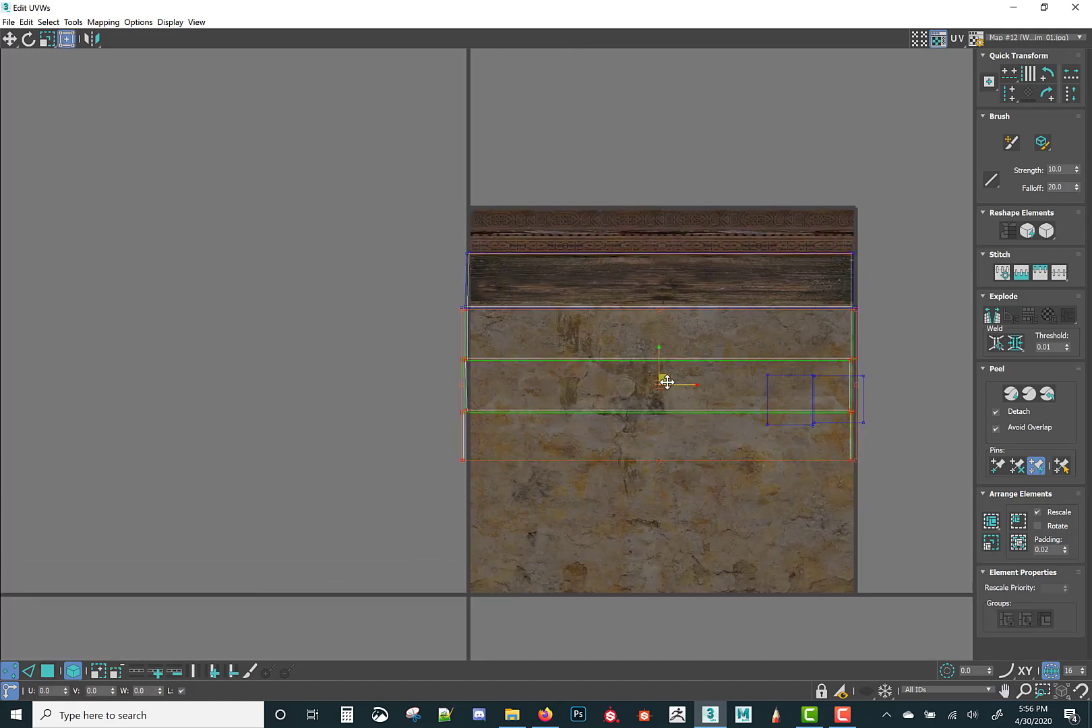
{"action": "left_click_drag", "start_coordinate": [666, 383], "coordinate": [267, 330]}
{"action": "left_click_drag", "start_coordinate": [411, 357], "coordinate": [516, 415]}
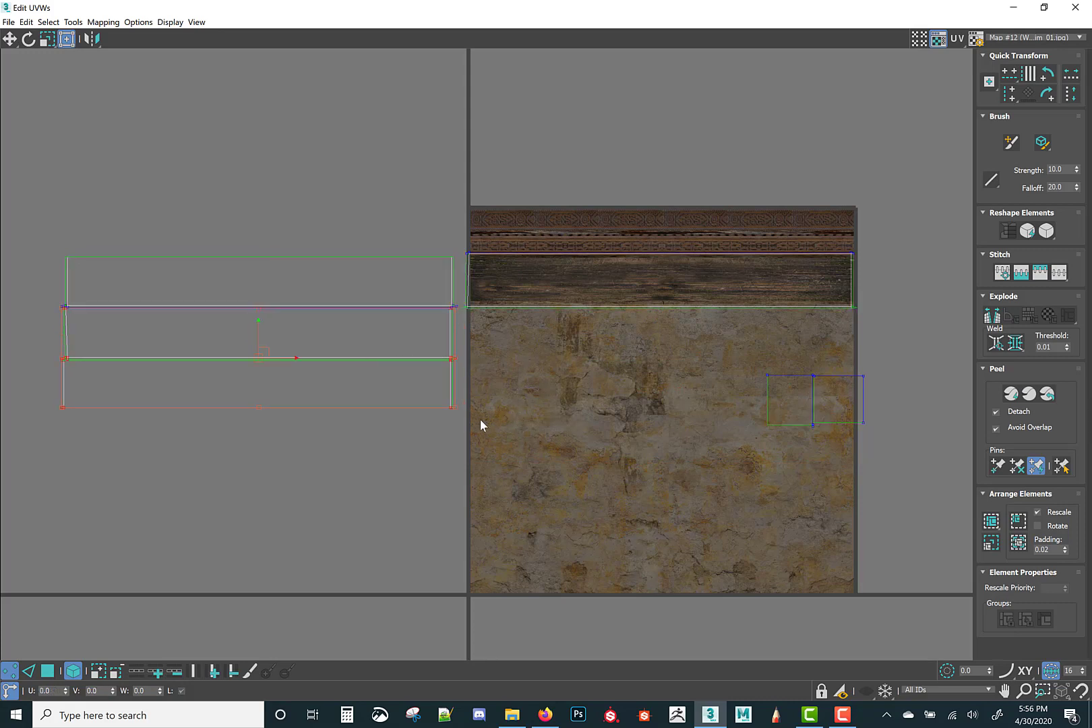
{"action": "scroll", "coordinate": [460, 433], "scroll_direction": "down", "scroll_amount": 2}
{"action": "middle_click_drag", "start_coordinate": [459, 433], "coordinate": [396, 457]}
{"action": "left_click_drag", "start_coordinate": [247, 393], "coordinate": [861, 351]}
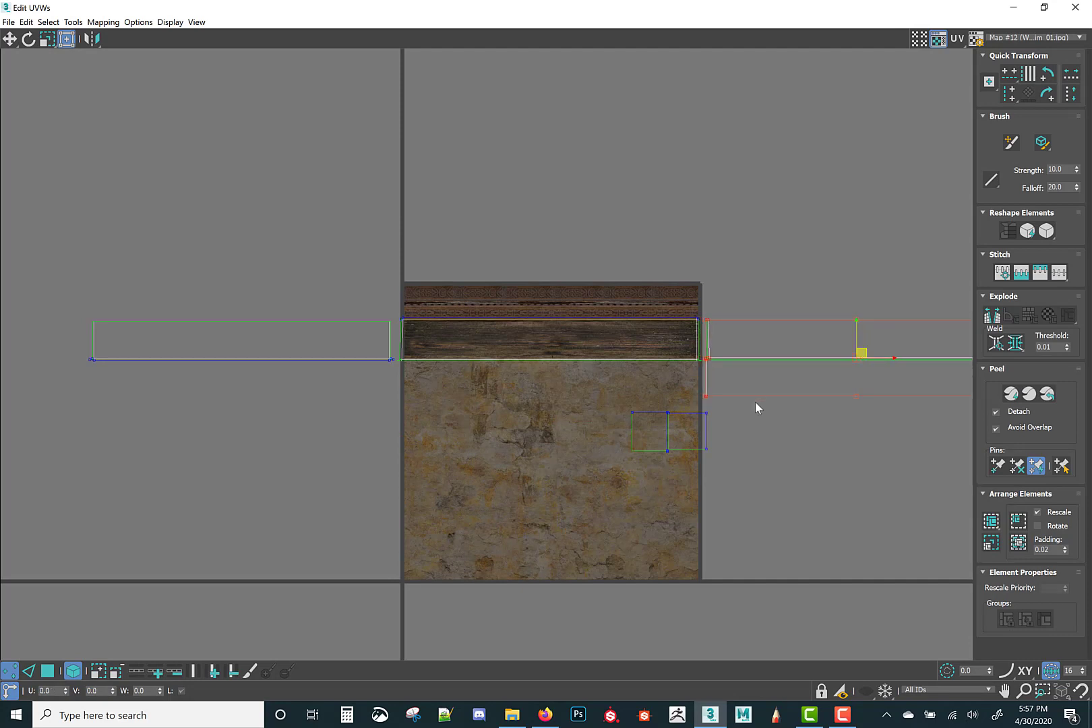
{"action": "left_click_drag", "start_coordinate": [824, 419], "coordinate": [835, 416]}
{"action": "middle_click_drag", "start_coordinate": [839, 405], "coordinate": [623, 363]}
{"action": "scroll", "coordinate": [433, 393], "scroll_direction": "down", "scroll_amount": 2}
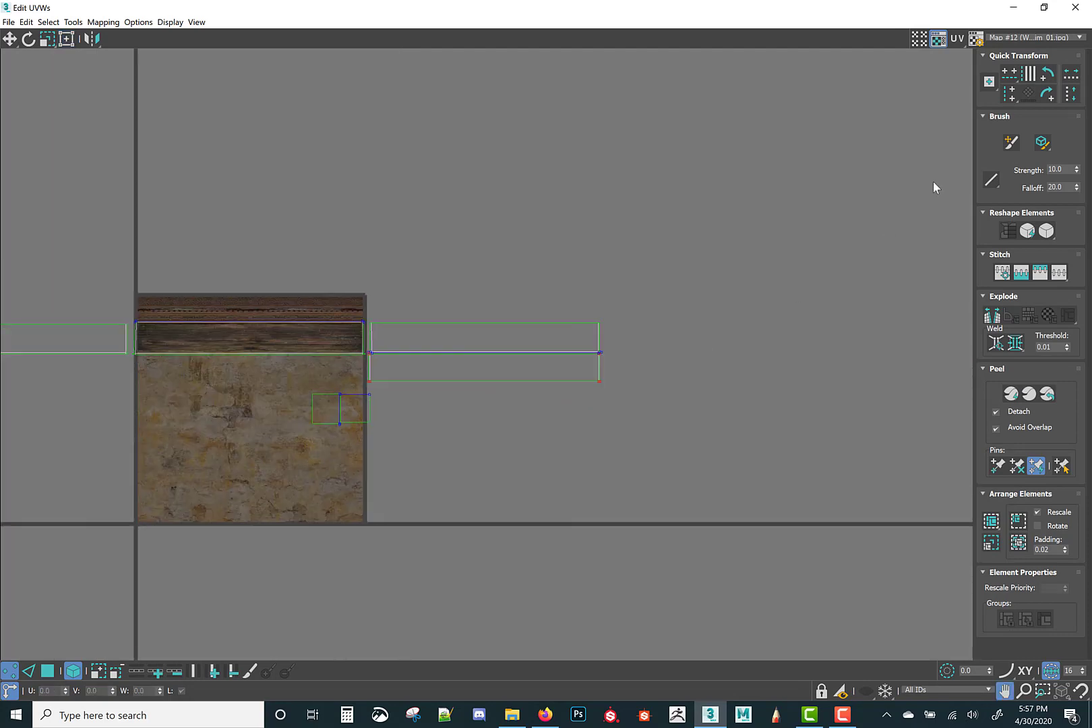
Step: Show the texture tiled and move the two strips from the U2V1 side onto the wood bands of tiles U1V2 and U-1V2
{"action": "left_click", "coordinate": [919, 39]}
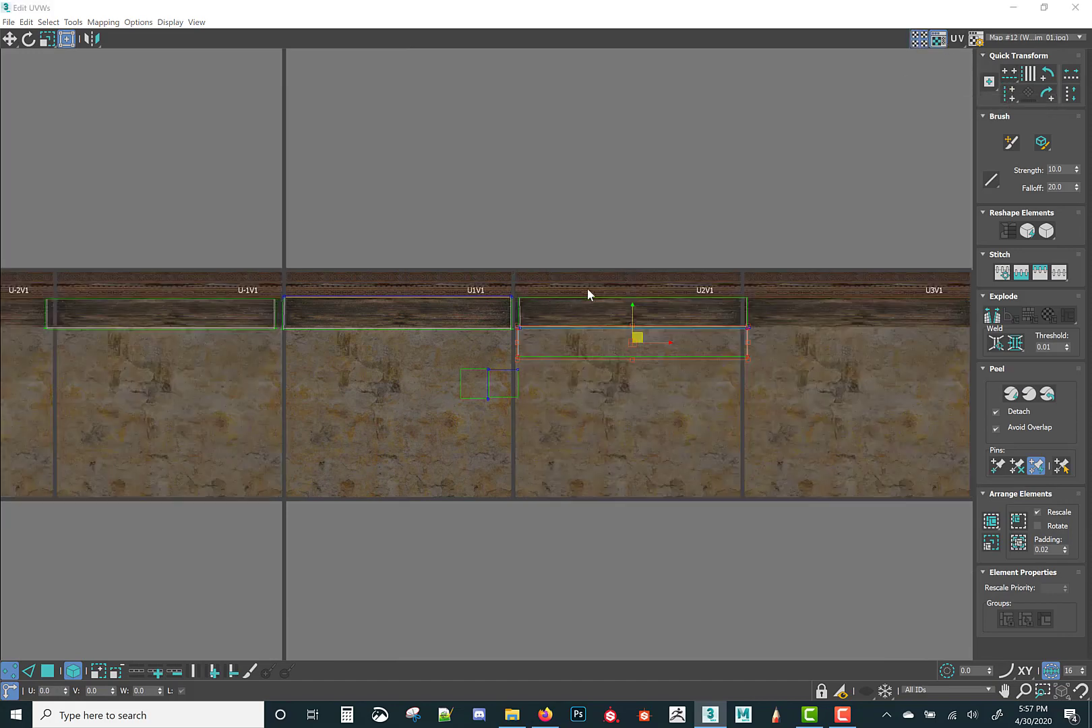
{"action": "scroll", "coordinate": [587, 290], "scroll_direction": "up", "scroll_amount": 2}
{"action": "scroll", "coordinate": [625, 337], "scroll_direction": "down", "scroll_amount": 2}
{"action": "mouse_move", "coordinate": [649, 356]}
{"action": "left_mouse_down"}
{"action": "mouse_move", "coordinate": [411, 190]}
{"action": "mouse_move", "coordinate": [405, 107]}
{"action": "mouse_move", "coordinate": [419, 92]}
{"action": "mouse_move", "coordinate": [465, 97]}
{"action": "left_mouse_up"}
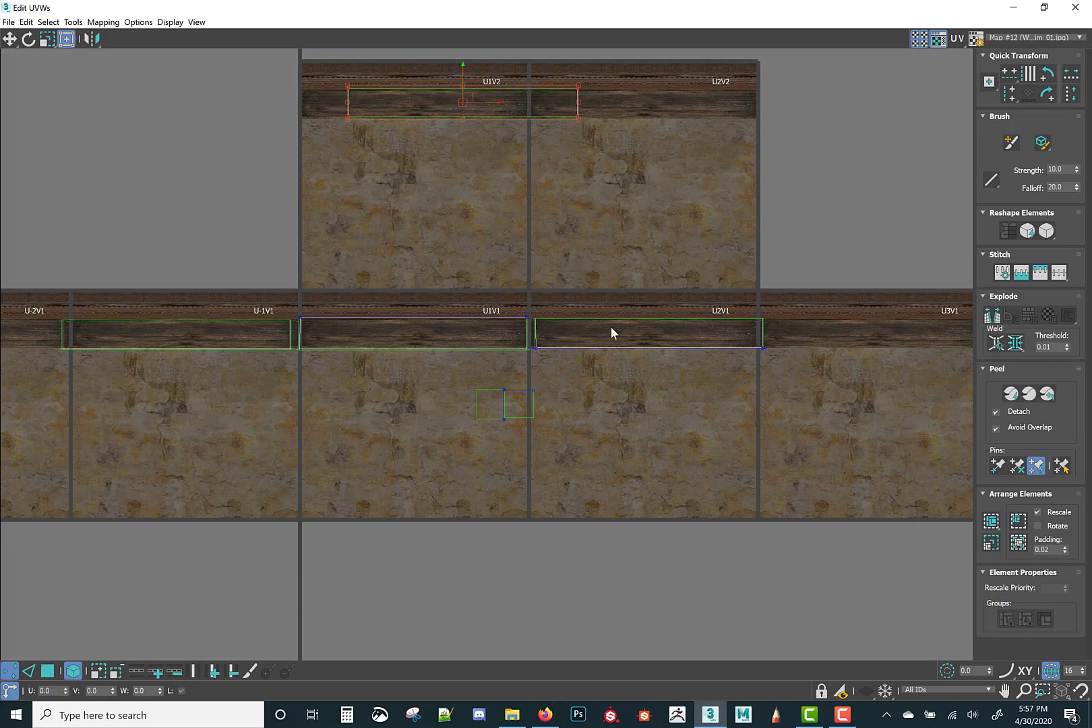
{"action": "left_click", "coordinate": [613, 332]}
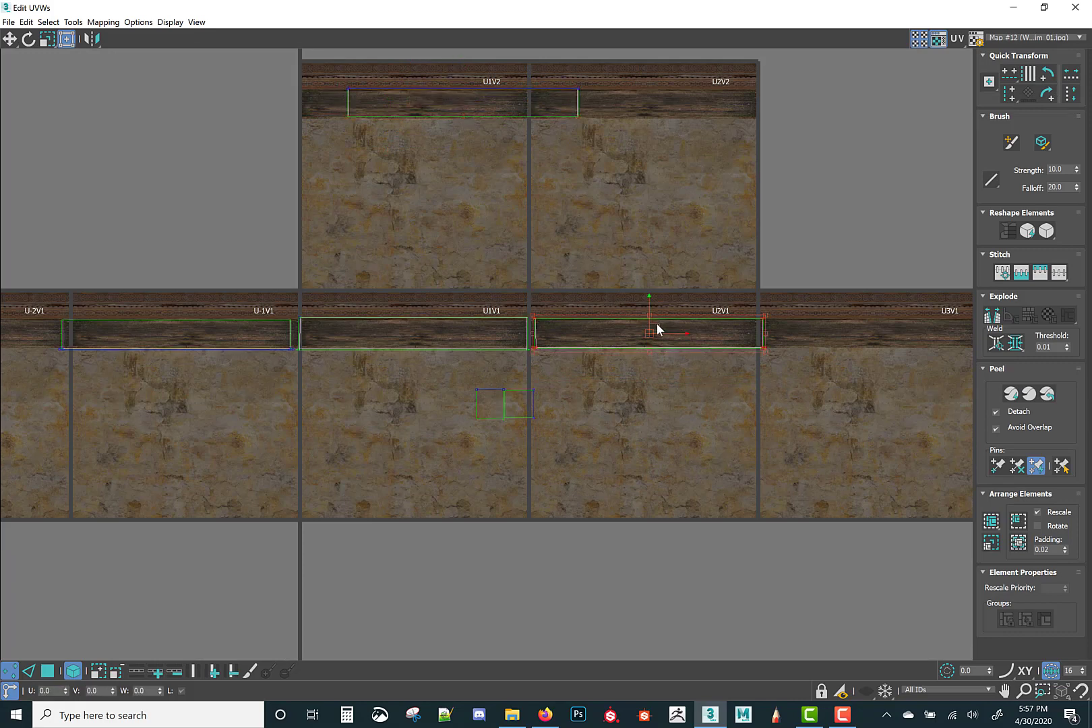
{"action": "mouse_move", "coordinate": [659, 323]}
{"action": "left_mouse_down"}
{"action": "mouse_move", "coordinate": [187, 134]}
{"action": "mouse_move", "coordinate": [205, 95]}
{"action": "left_mouse_up"}
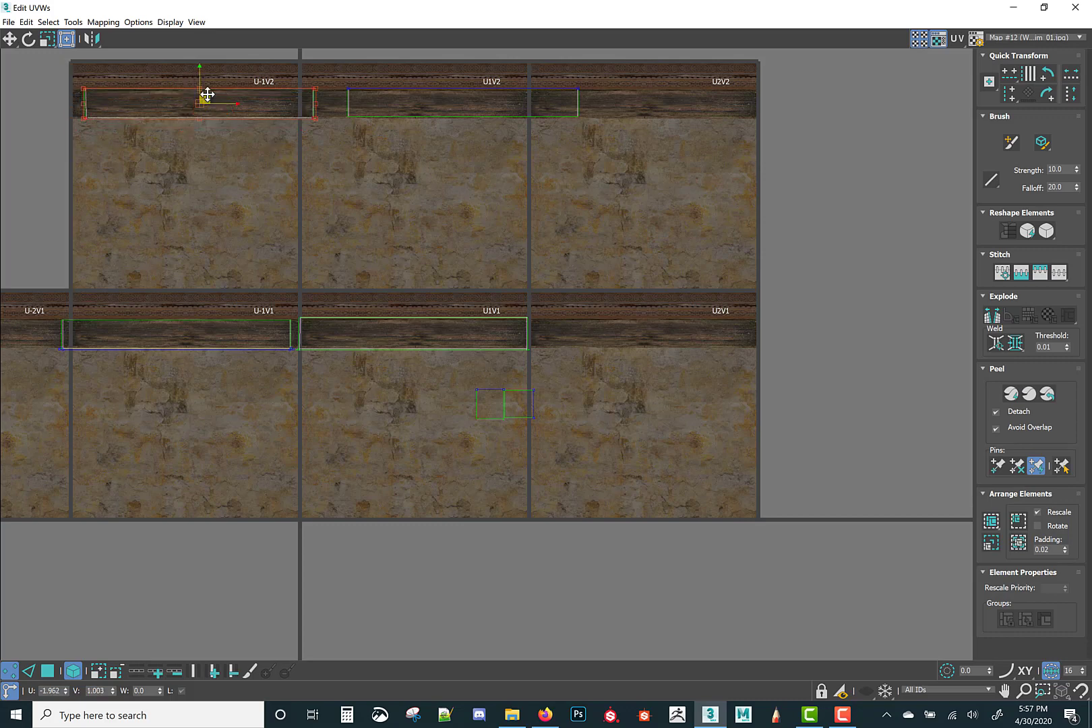
{"action": "middle_click_drag", "start_coordinate": [350, 222], "coordinate": [470, 268]}
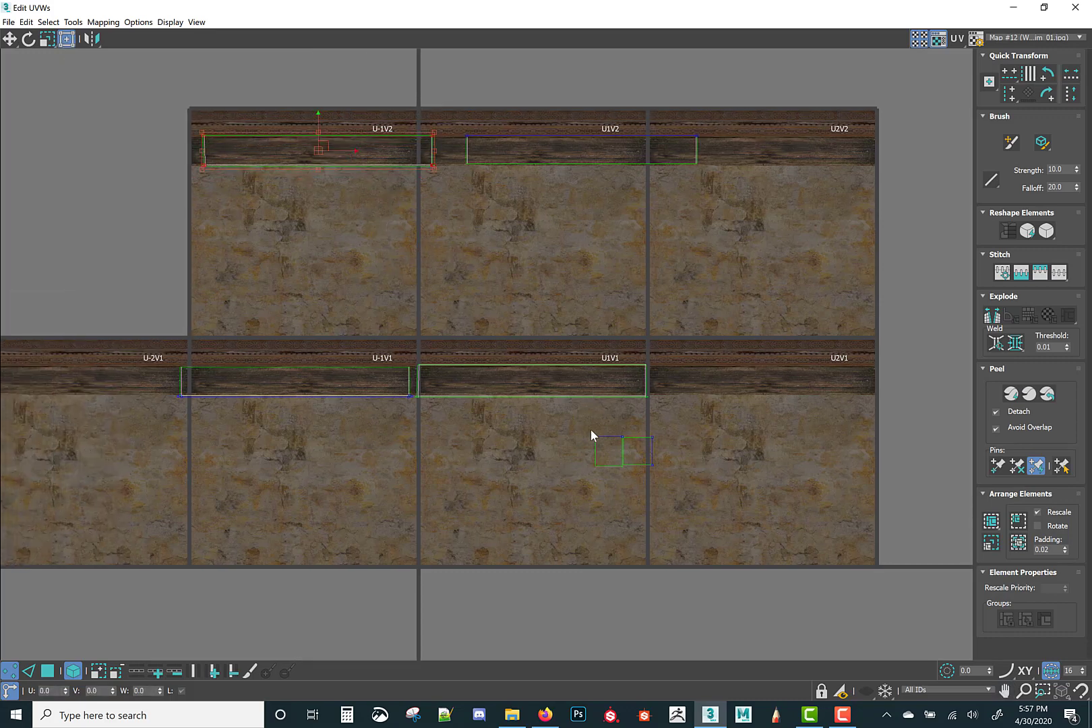
Step: Place the two end-cap squares on the plaster in tile U1V2 and collapse the finished unwrap into the column's Editable Poly
{"action": "left_click", "coordinate": [609, 457]}
{"action": "left_click_drag", "start_coordinate": [626, 446], "coordinate": [550, 264]}
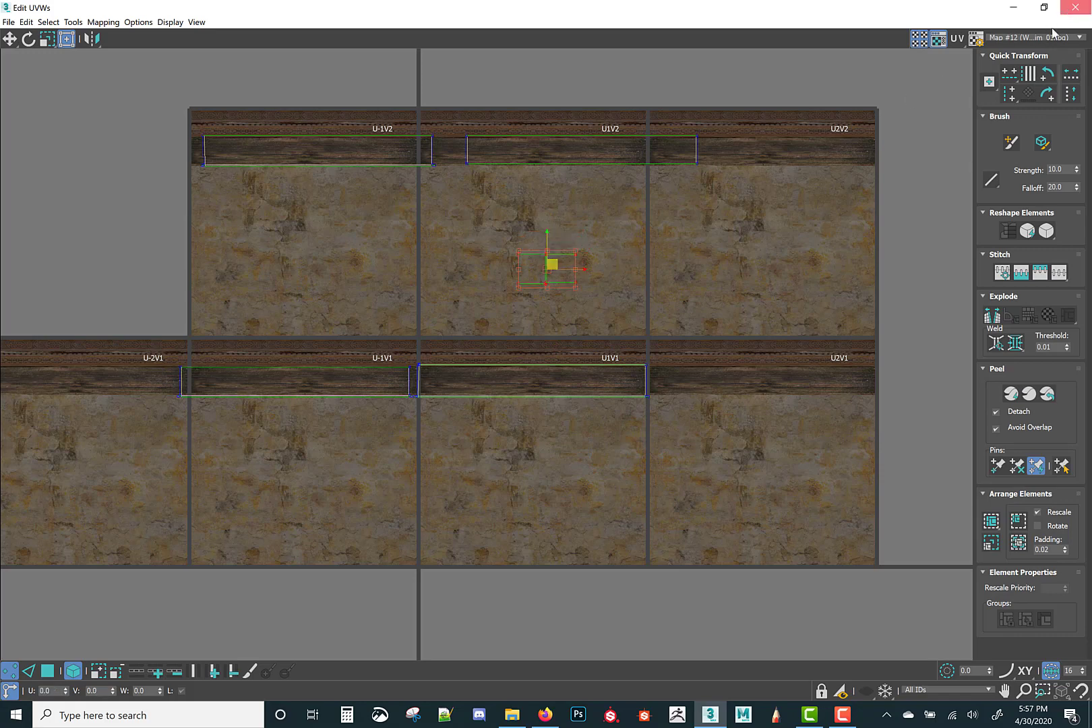
{"action": "left_click", "coordinate": [1075, 7]}
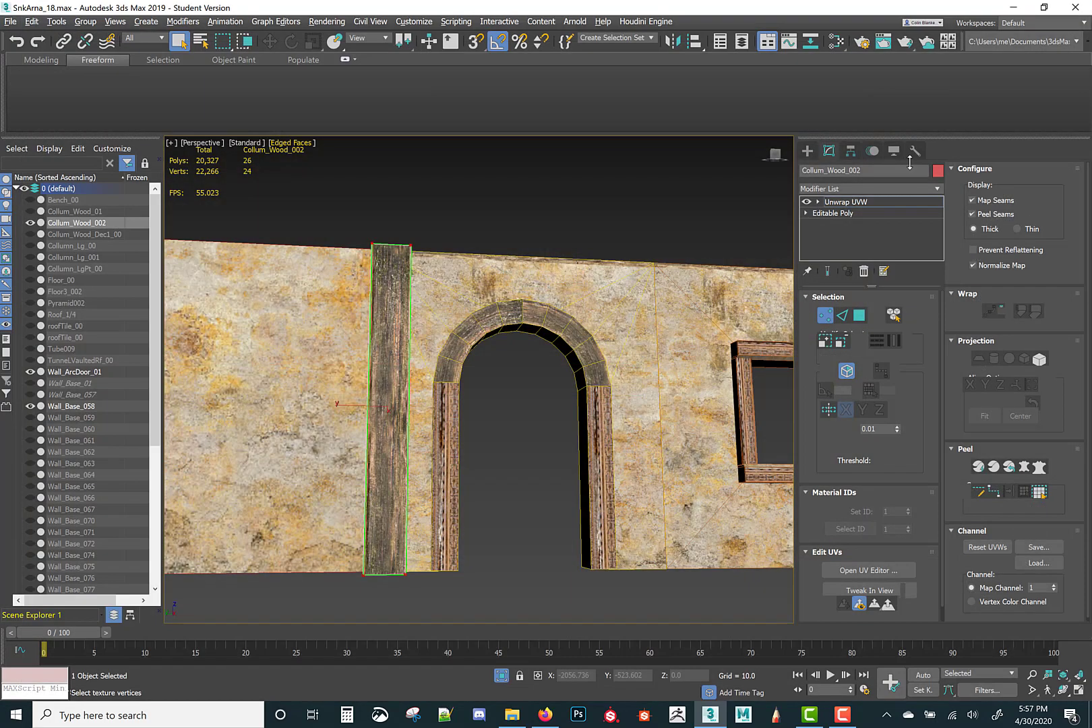
{"action": "right_click", "coordinate": [852, 210]}
{"action": "left_click", "coordinate": [890, 303]}
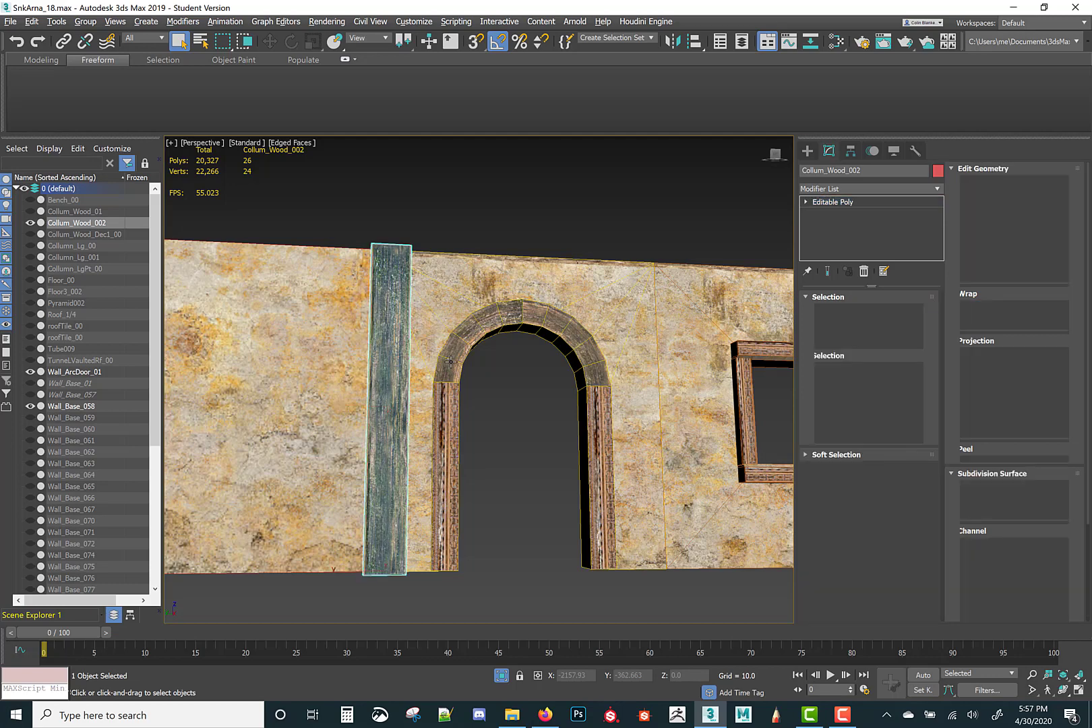
Step: Clone the column between the plain and arched door walls as an instance rotated 180° about its vertical axis
{"action": "key", "text": "w"}
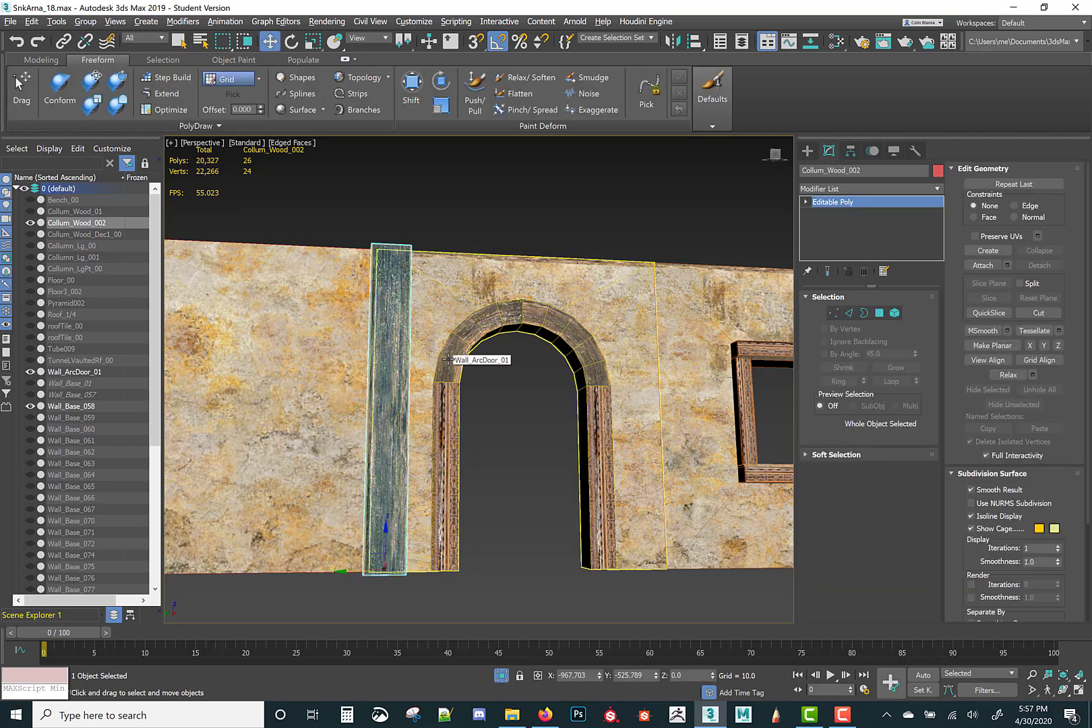
{"action": "middle_click_drag", "start_coordinate": [427, 387], "coordinate": [409, 419], "text": "alt"}
{"action": "key", "text": "e"}
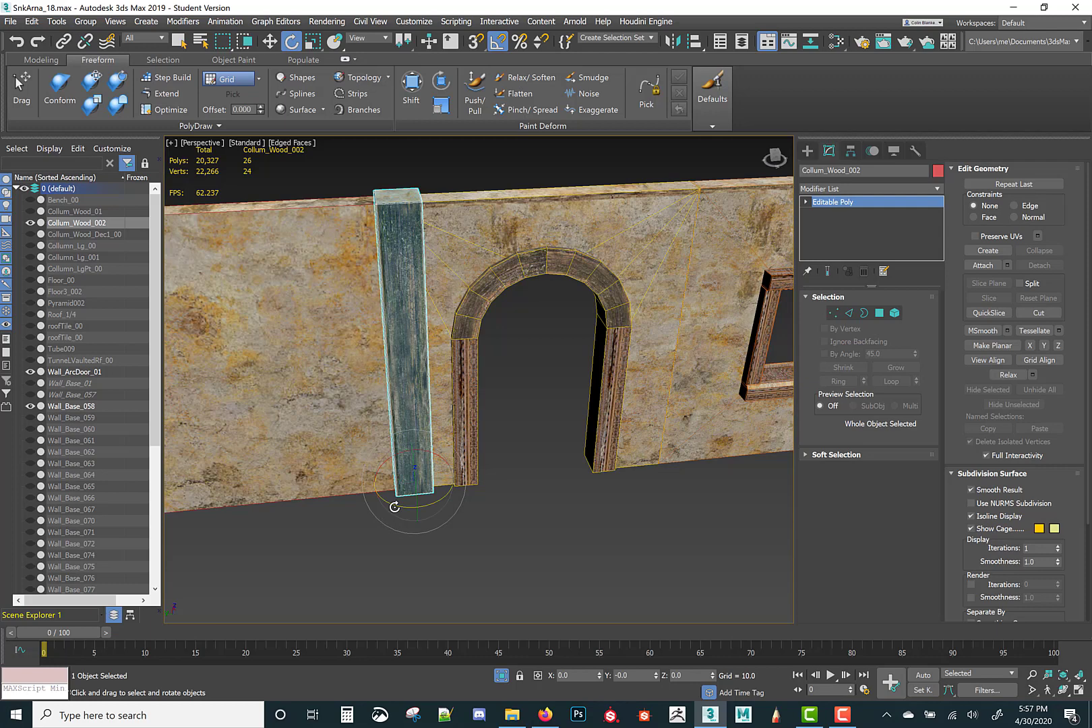
{"action": "mouse_move", "coordinate": [394, 507]}
{"action": "left_mouse_down", "text": "shift"}
{"action": "mouse_move", "coordinate": [461, 500]}
{"action": "mouse_move", "coordinate": [419, 493]}
{"action": "left_mouse_up", "text": "shift"}
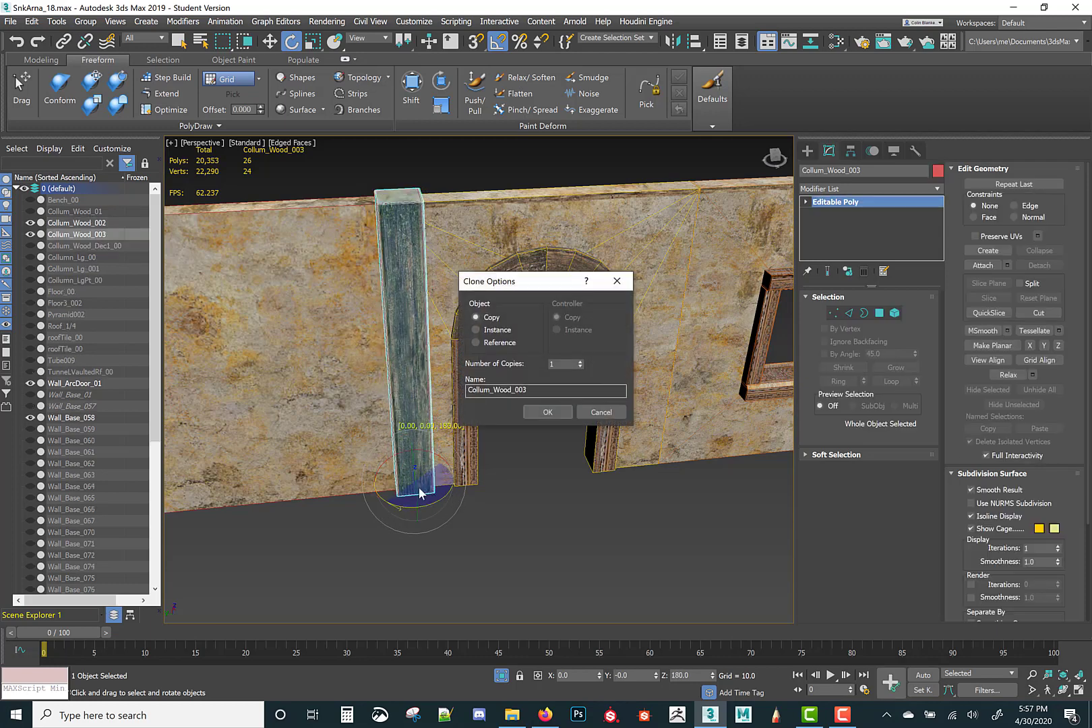
{"action": "left_click", "coordinate": [502, 330]}
{"action": "left_click", "coordinate": [542, 412]}
{"action": "key", "text": "w"}
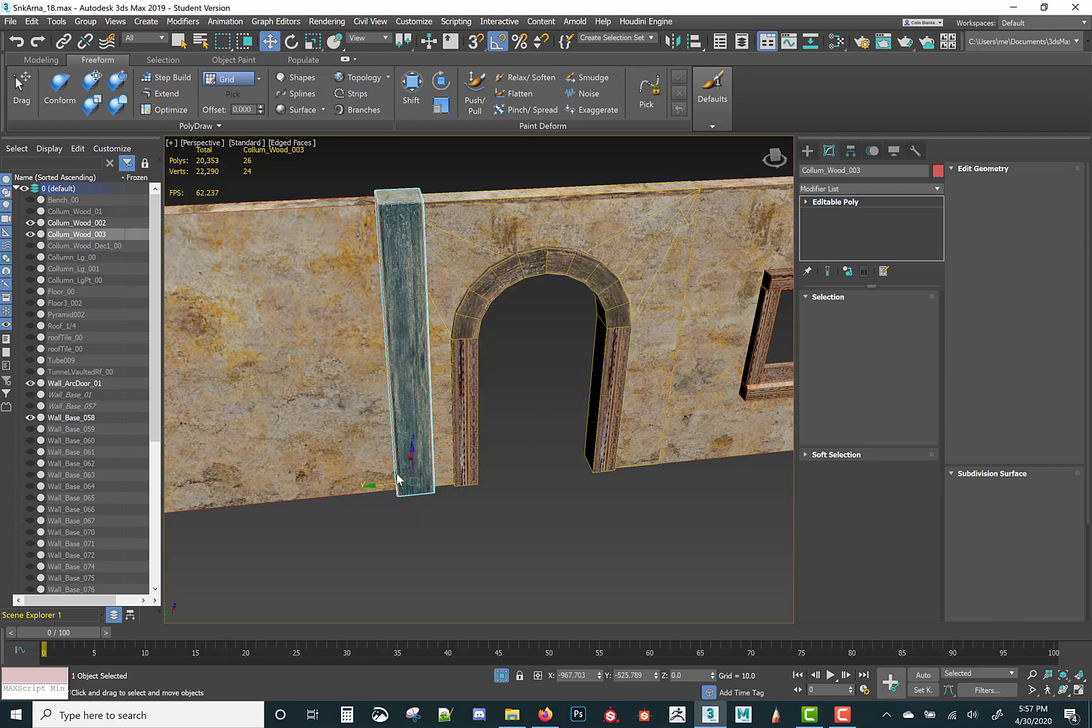
Step: Move the rotated column instance onto the joint between the arched door wall and the window wall
{"action": "left_click_drag", "start_coordinate": [371, 485], "coordinate": [612, 462]}
{"action": "left_click", "coordinate": [613, 535]}
{"action": "middle_click_drag", "start_coordinate": [613, 535], "coordinate": [518, 548], "text": "alt"}
{"action": "scroll", "coordinate": [540, 550], "scroll_direction": "down", "scroll_amount": 3}
{"action": "middle_click_drag", "start_coordinate": [518, 547], "coordinate": [527, 531]}
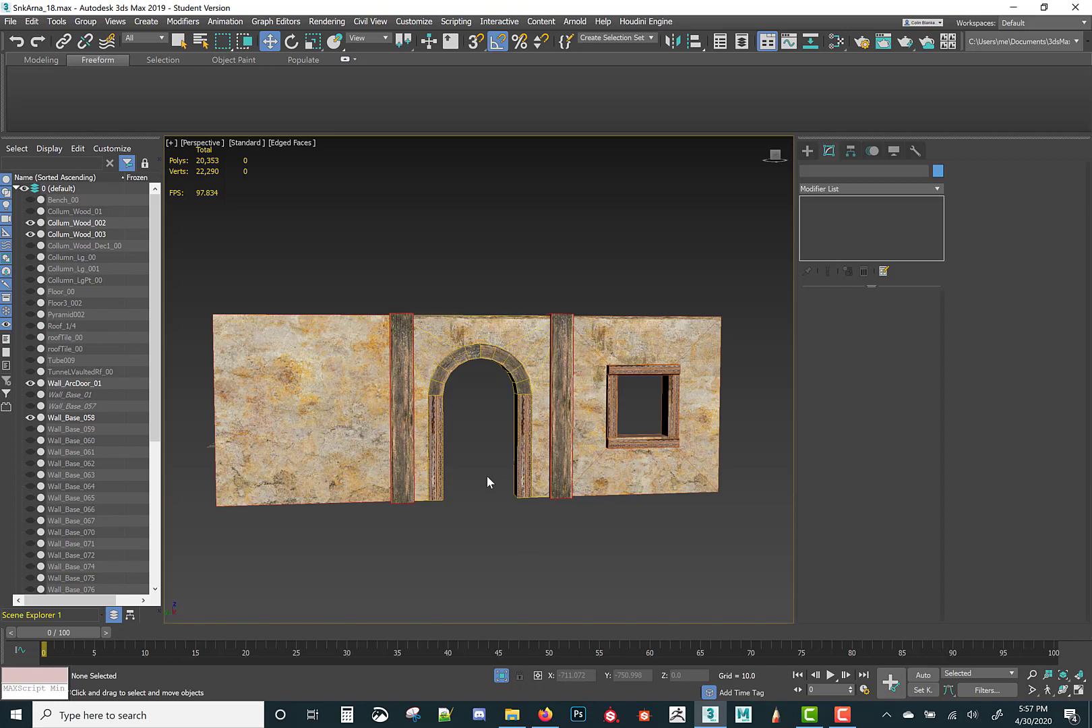
Step: Apply an Unwrap UVW modifier to the column between the door and window walls and open its UVs for editing
{"action": "left_click", "coordinate": [566, 373]}
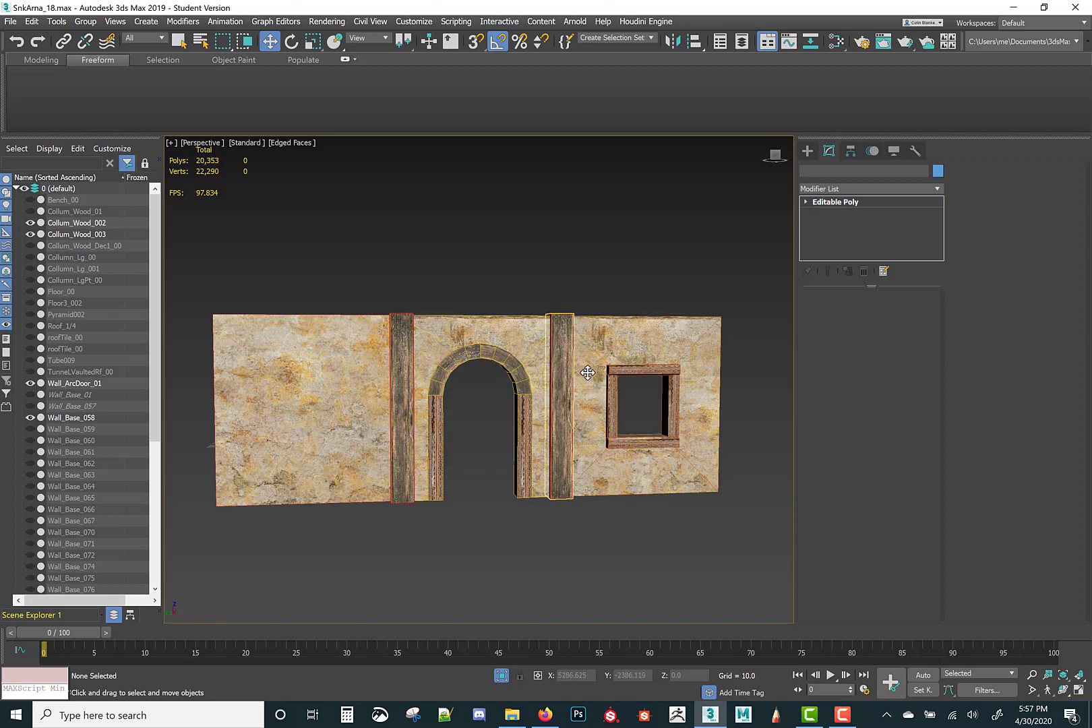
{"action": "scroll", "coordinate": [587, 372], "scroll_direction": "up", "scroll_amount": 3}
{"action": "left_click", "coordinate": [842, 717]}
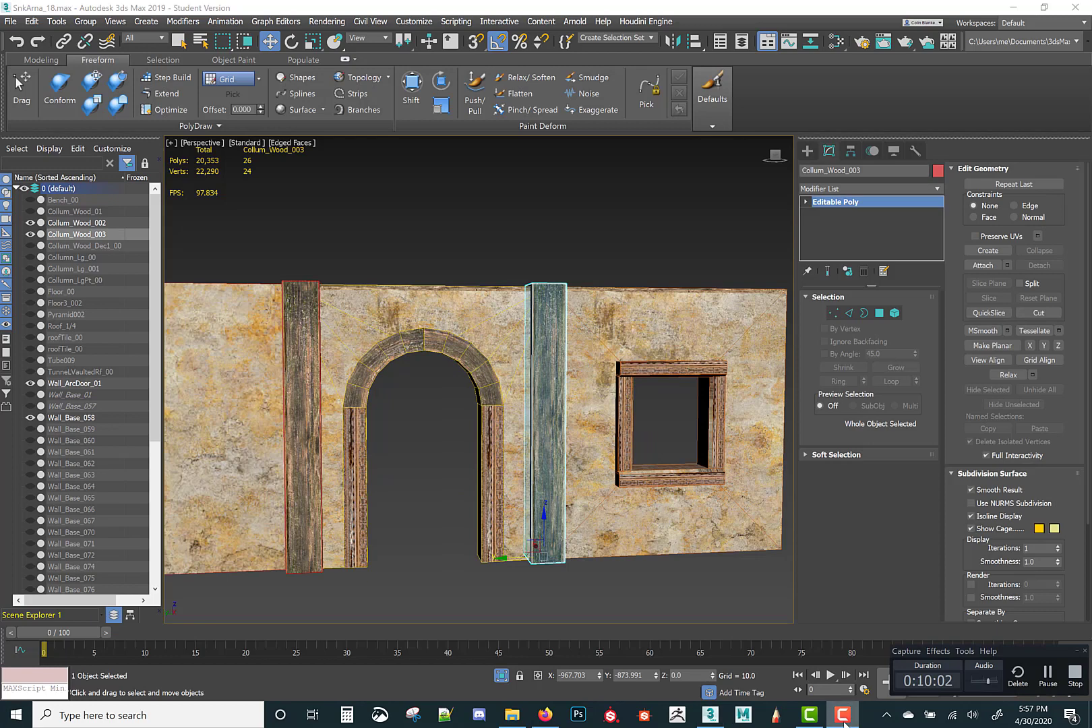
{"action": "left_click", "coordinate": [842, 716]}
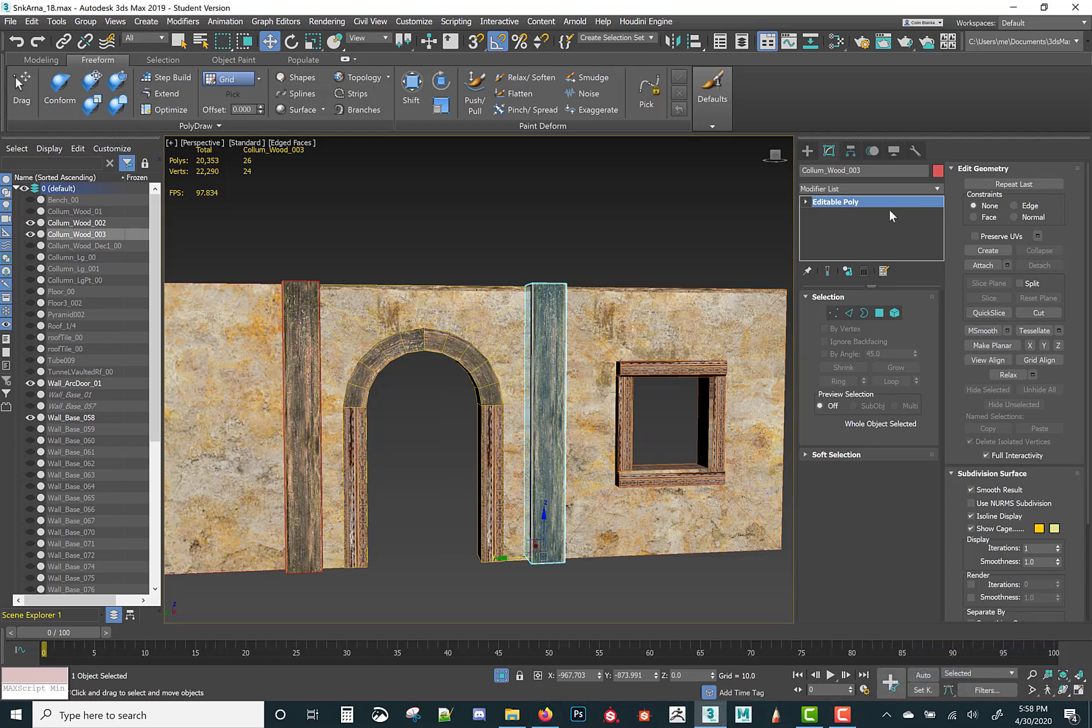
{"action": "left_click", "coordinate": [851, 189]}
{"action": "left_click", "coordinate": [754, 305]}
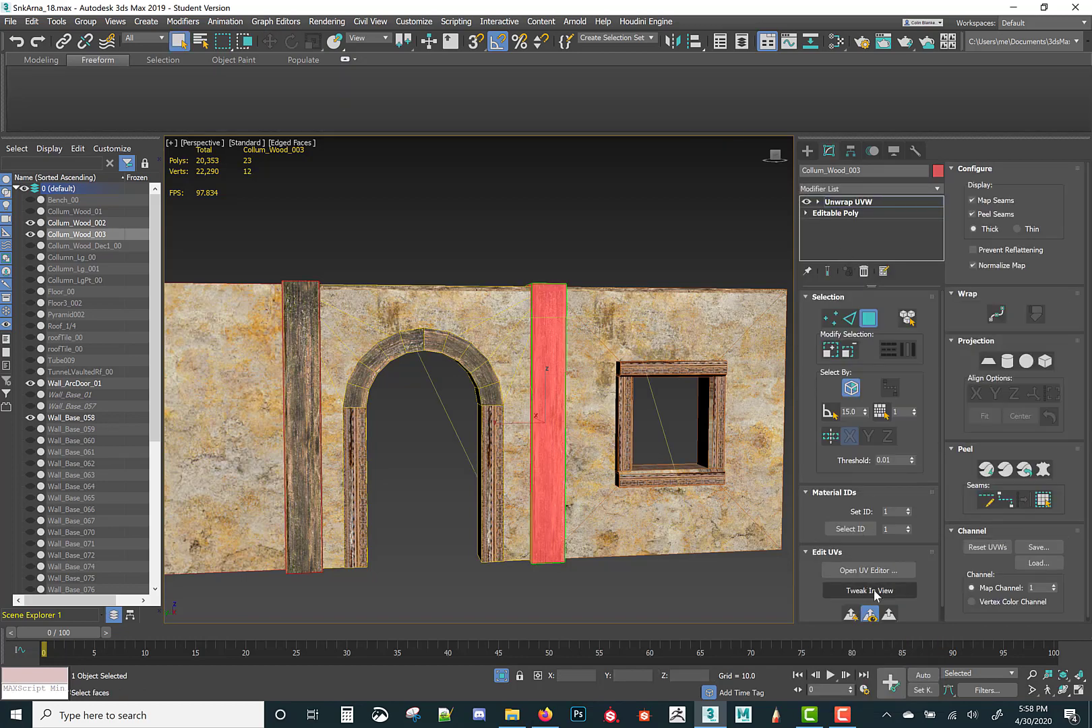
{"action": "left_click", "coordinate": [876, 572]}
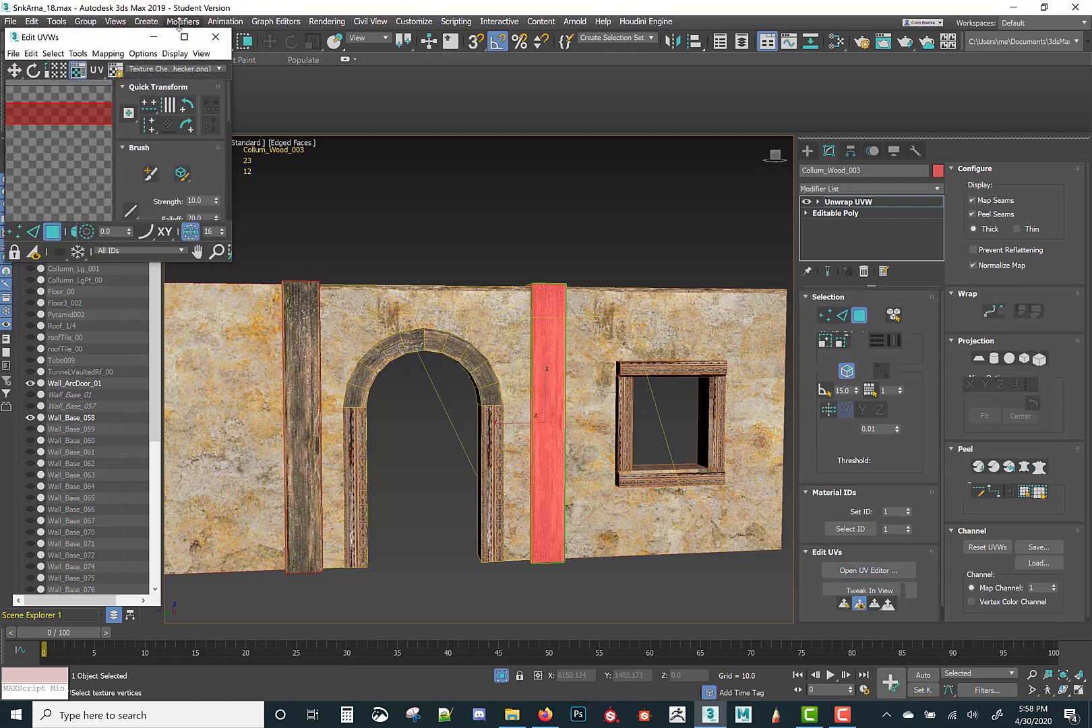
Step: Select only the column's front face and maximize the UV editor window
{"action": "left_click", "coordinate": [184, 37]}
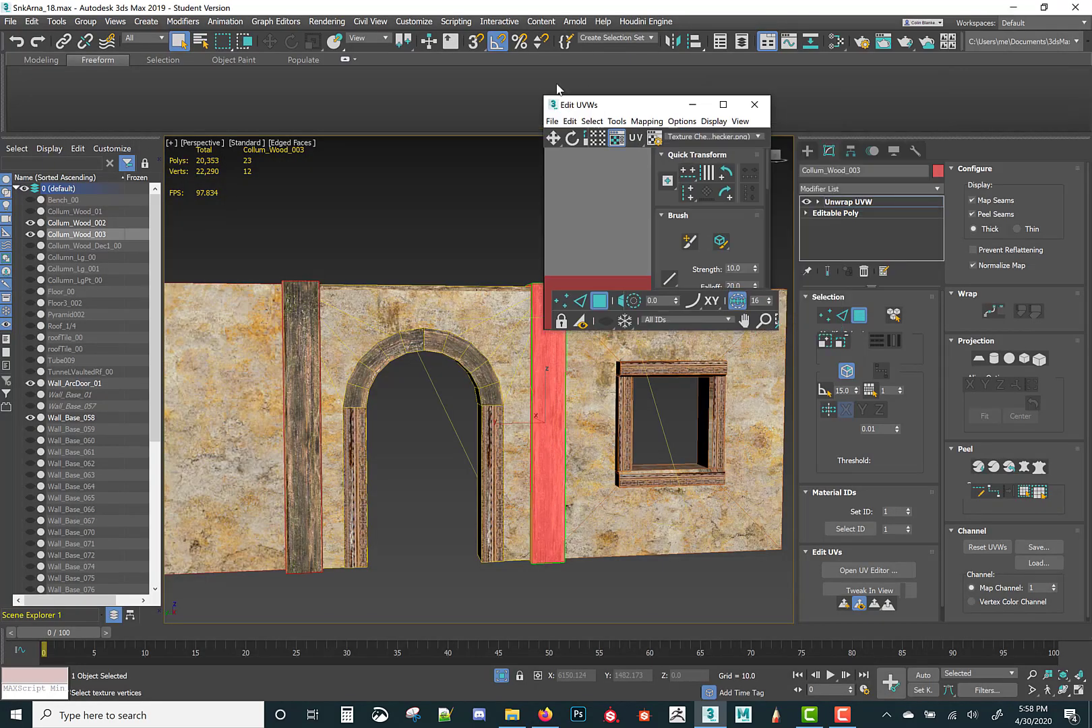
{"action": "left_click", "coordinate": [1043, 8]}
{"action": "left_click", "coordinate": [509, 459]}
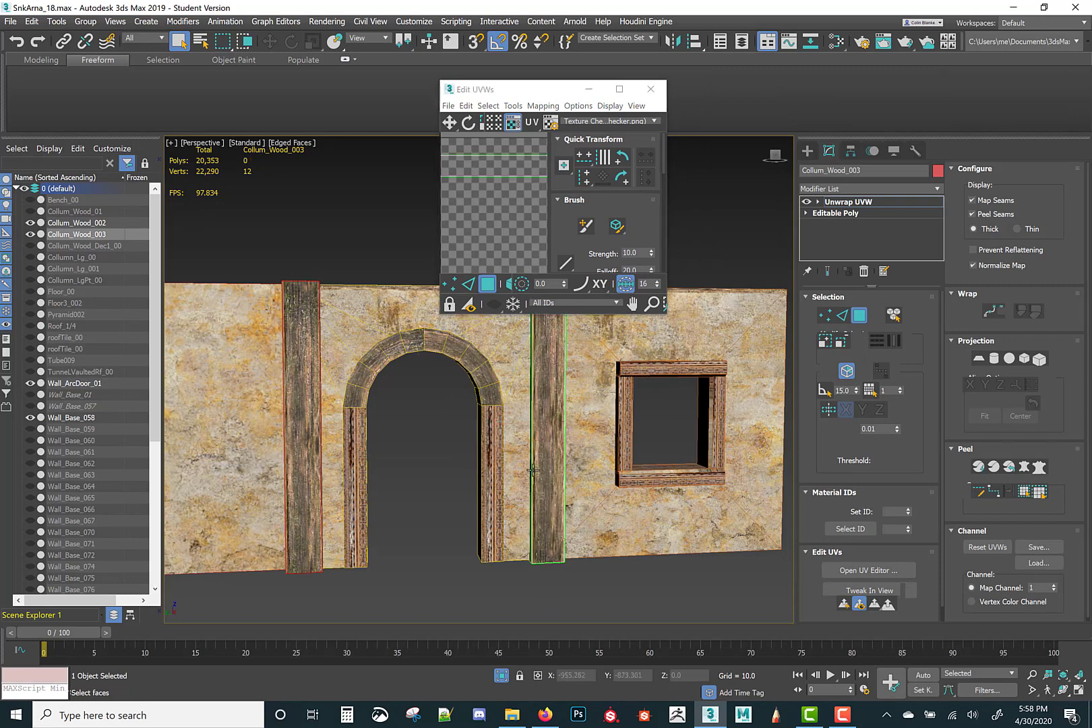
{"action": "left_click", "coordinate": [552, 442]}
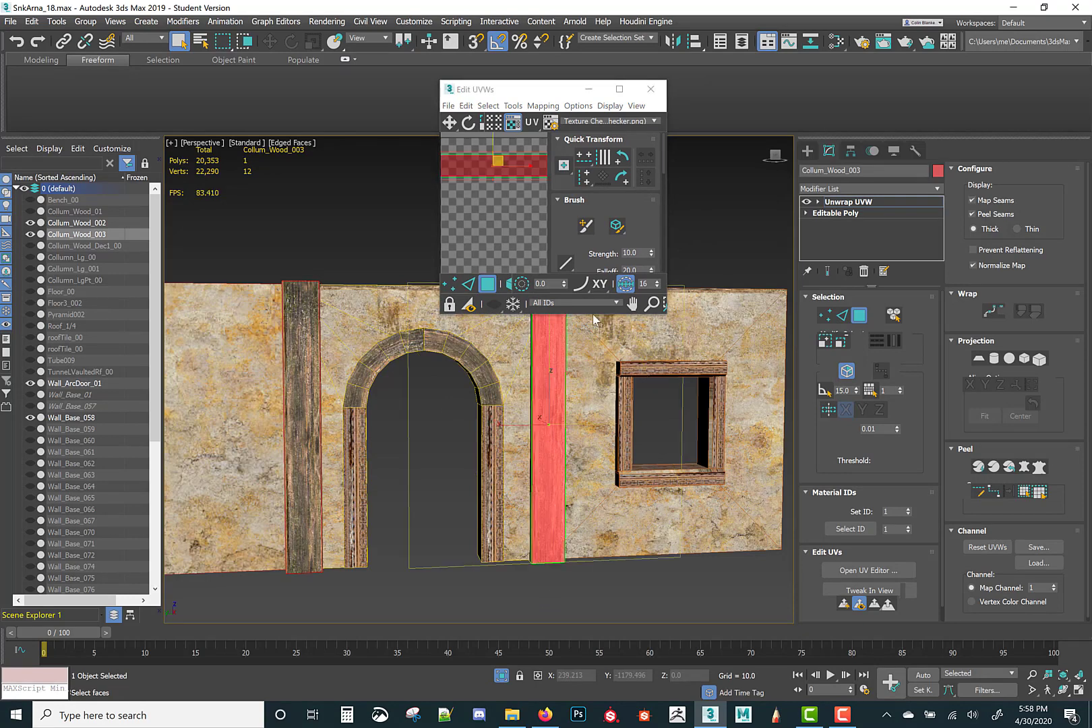
{"action": "left_click", "coordinate": [619, 88]}
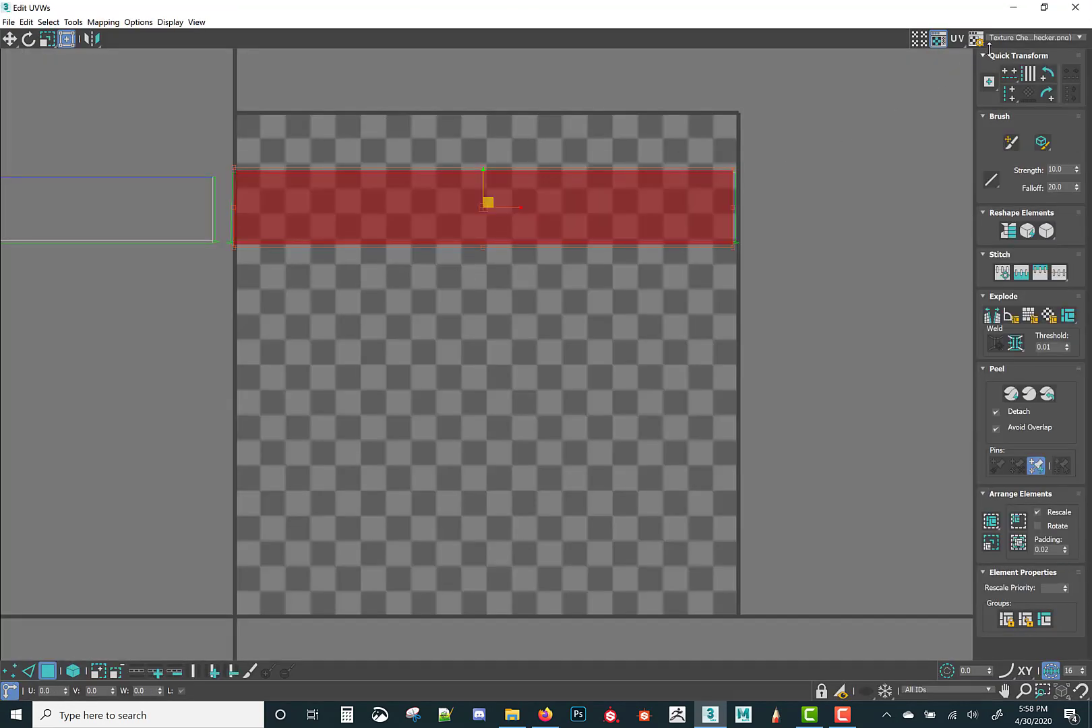
Step: Show the wall trim texture (Map #12) behind the column's UVs
{"action": "left_click", "coordinate": [1001, 38]}
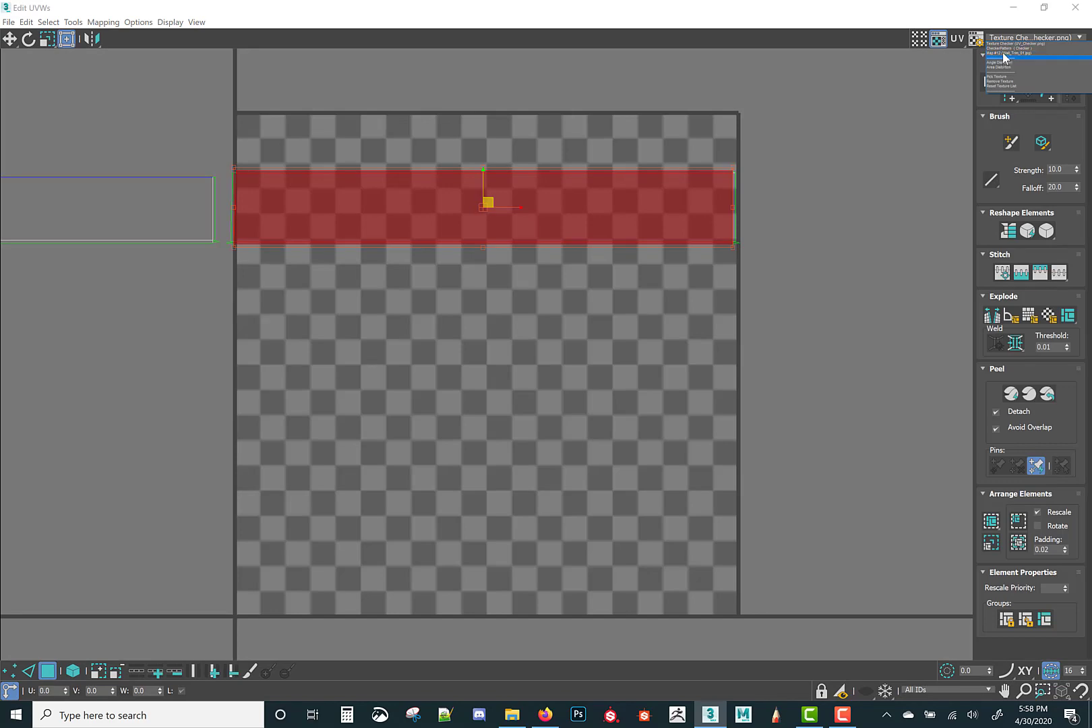
{"action": "left_click", "coordinate": [1002, 54]}
{"action": "middle_click_drag", "start_coordinate": [468, 195], "coordinate": [504, 333]}
{"action": "scroll", "coordinate": [503, 333], "scroll_direction": "up", "scroll_amount": 2}
{"action": "left_click_drag", "start_coordinate": [522, 324], "coordinate": [527, 235]}
{"action": "key", "text": "ctrl+z"}
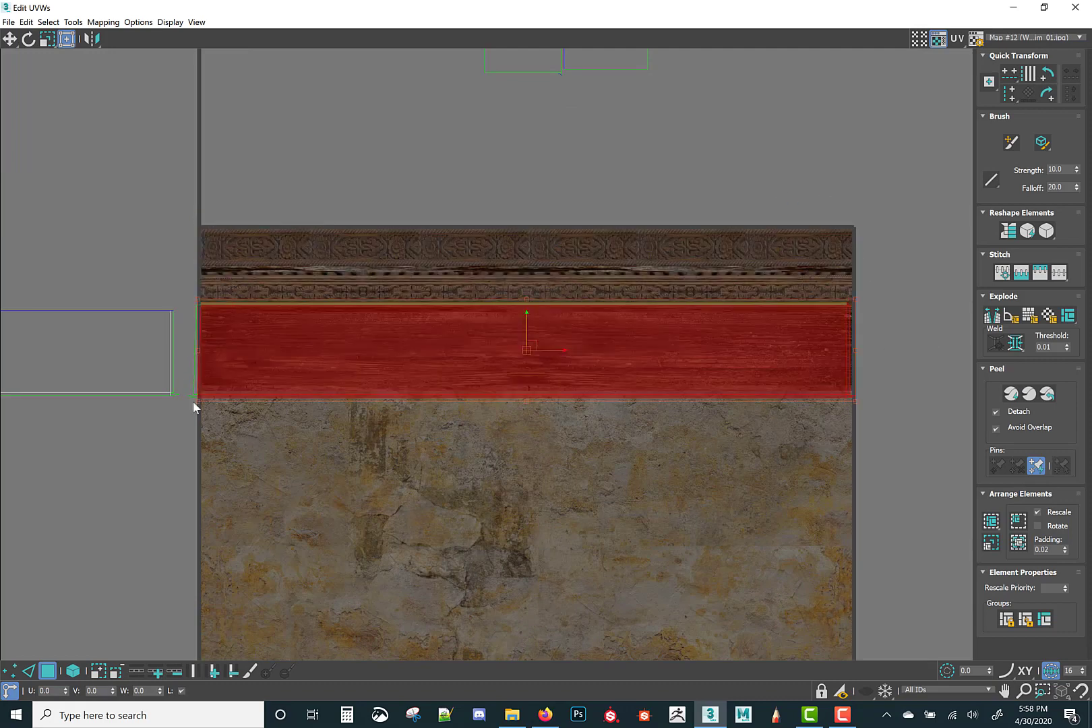
Step: Scale the front-face strip to about half the tile's width and place it on the carved band along the texture's upper edge
{"action": "left_click_drag", "start_coordinate": [184, 422], "coordinate": [184, 422]}
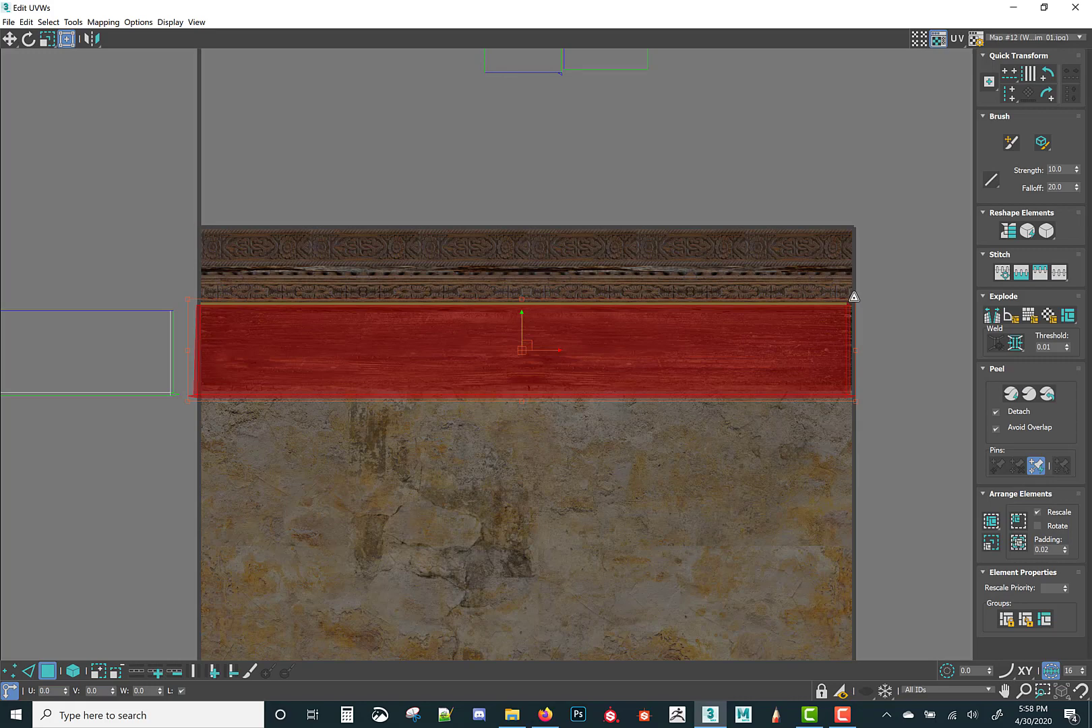
{"action": "left_click_drag", "start_coordinate": [854, 297], "coordinate": [507, 378]}
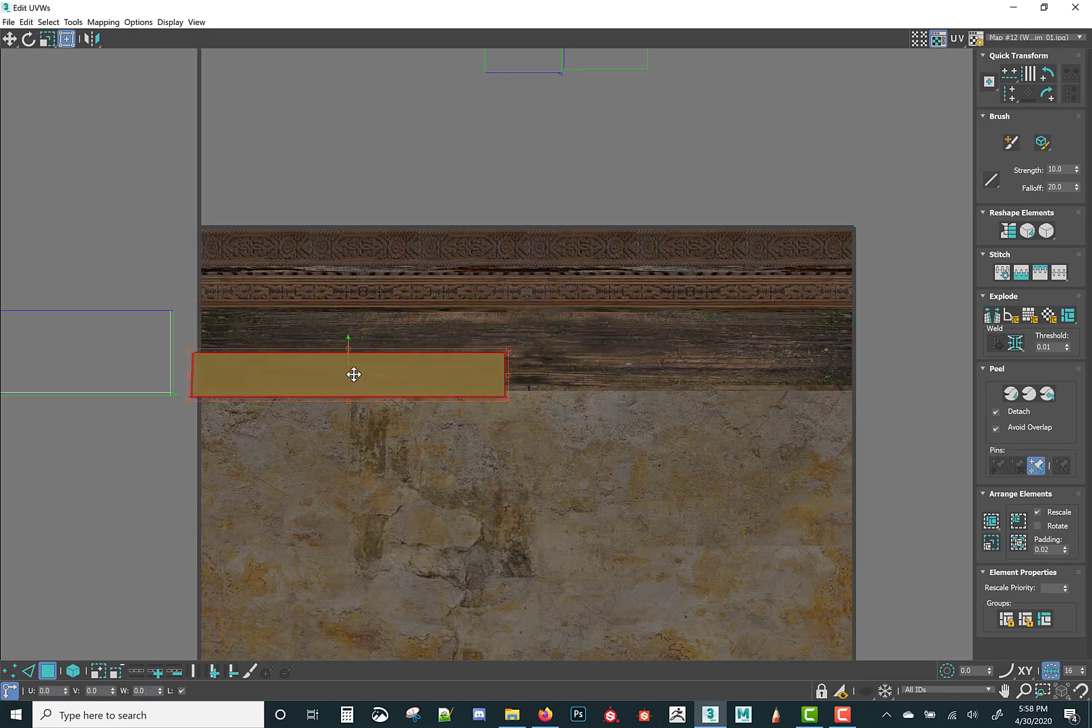
{"action": "left_click_drag", "start_coordinate": [353, 370], "coordinate": [362, 245]}
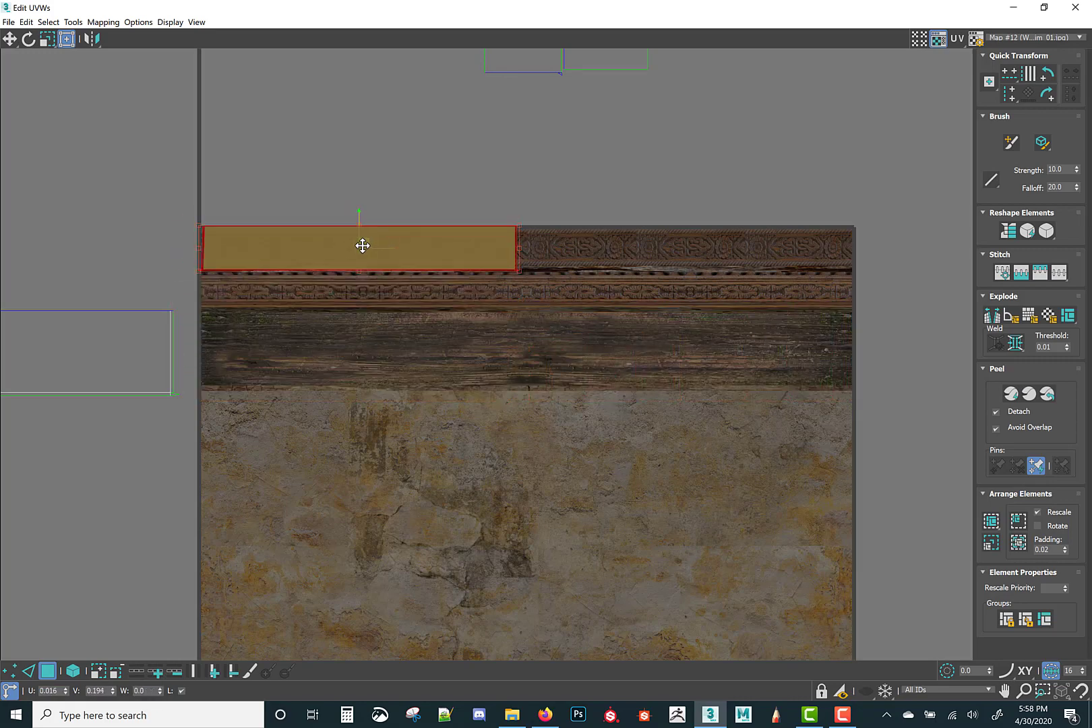
{"action": "left_click_drag", "start_coordinate": [517, 219], "coordinate": [509, 222]}
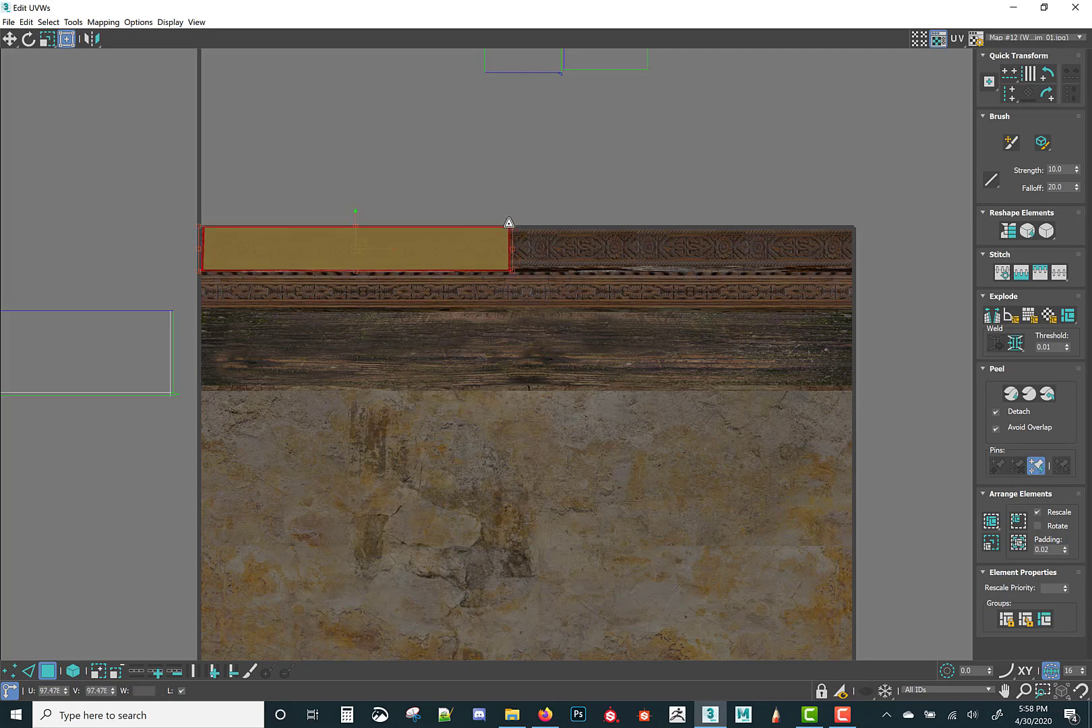
Step: Close the UV editor, collapse the unwrap into the column's Editable Poly and deselect the column
{"action": "left_click", "coordinate": [1075, 7]}
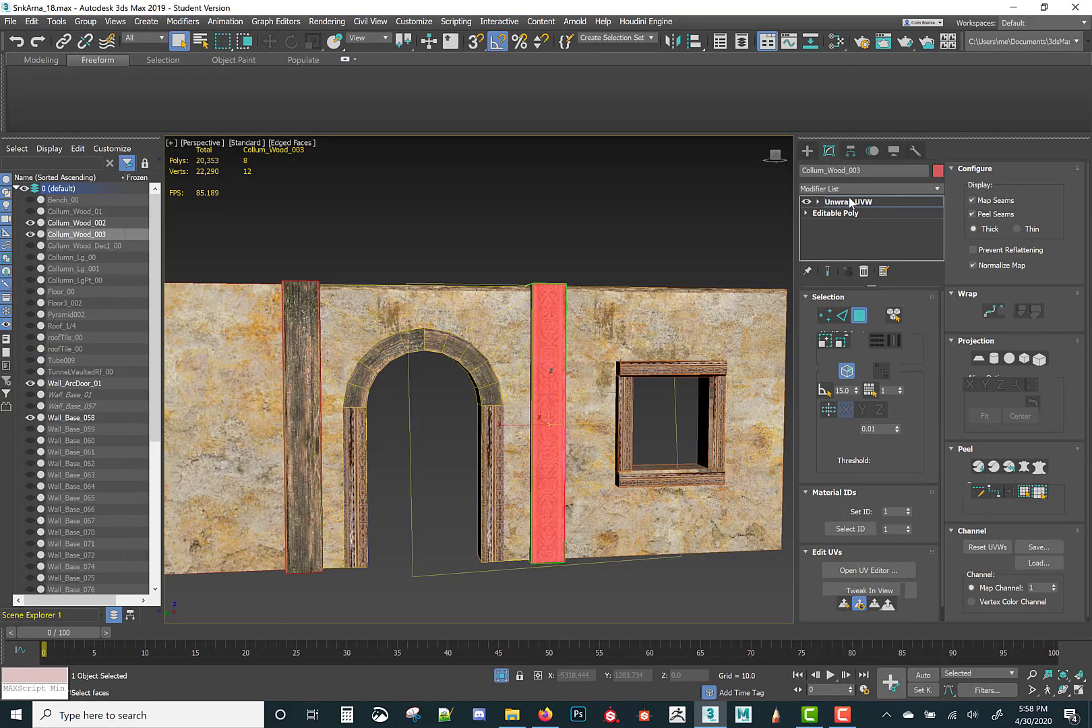
{"action": "right_click", "coordinate": [851, 203]}
{"action": "left_click", "coordinate": [871, 299]}
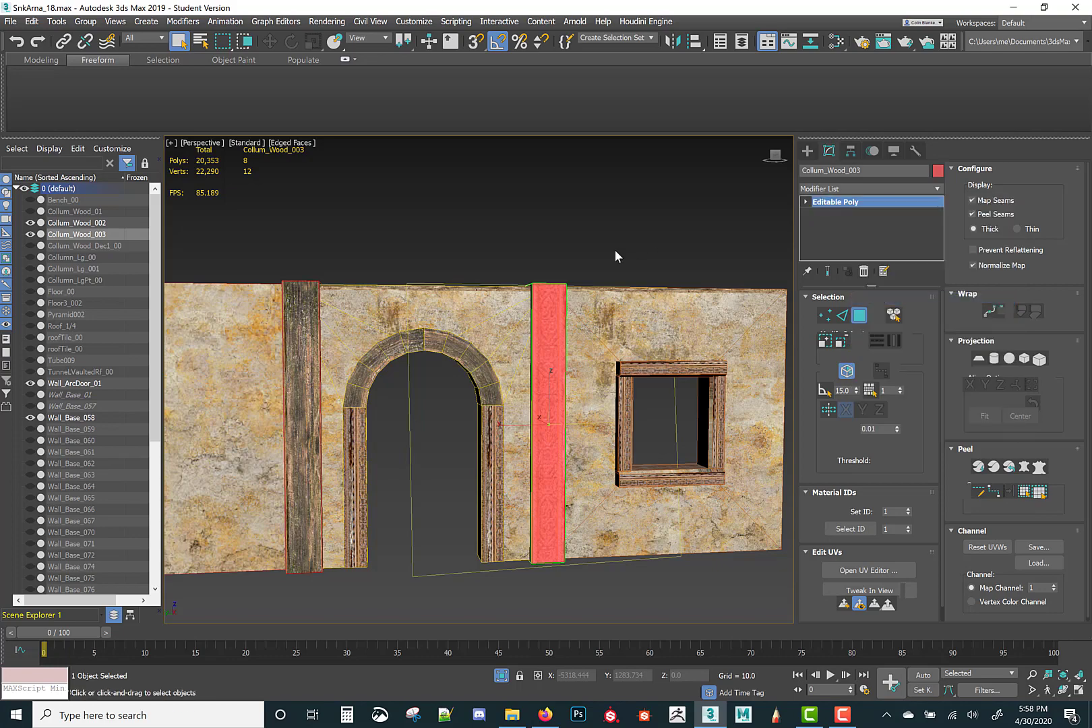
{"action": "left_click", "coordinate": [613, 253]}
Step: Frame the arched door, both columns and the window wall, and render the perspective view
{"action": "middle_click_drag", "start_coordinate": [486, 241], "coordinate": [510, 244]}
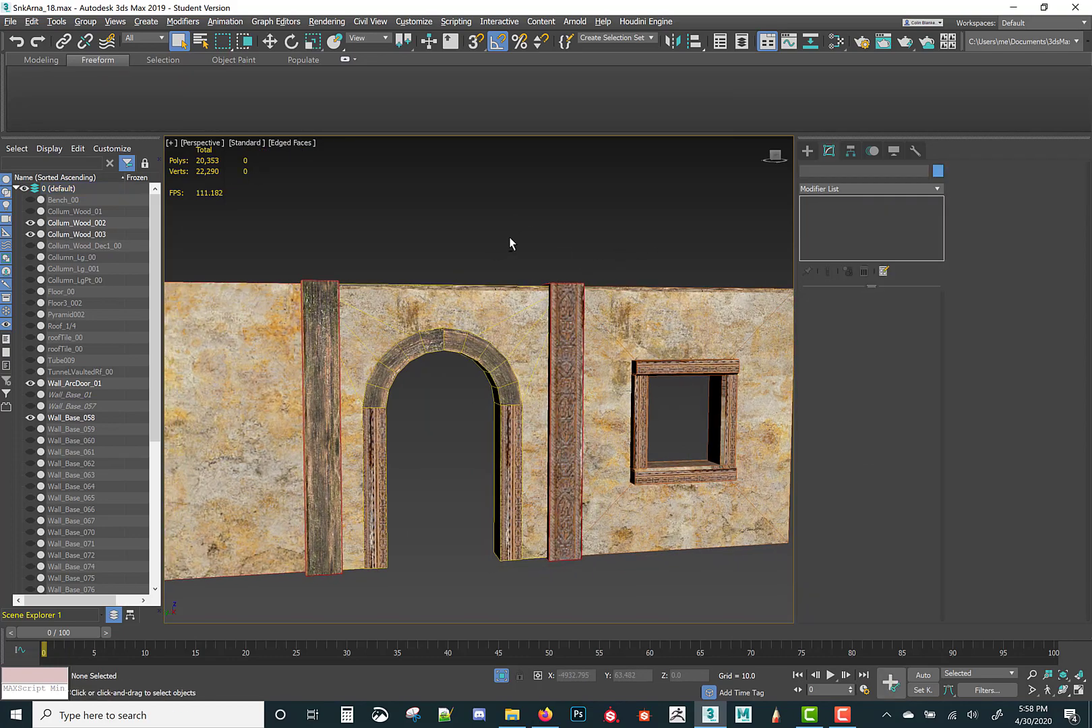
{"action": "scroll", "coordinate": [513, 255], "scroll_direction": "up", "scroll_amount": 3}
{"action": "mouse_move", "coordinate": [480, 350]}
{"action": "middle_mouse_down"}
{"action": "mouse_move", "coordinate": [476, 295]}
{"action": "mouse_move", "coordinate": [486, 353]}
{"action": "middle_mouse_up"}
{"action": "scroll", "coordinate": [474, 310], "scroll_direction": "down", "scroll_amount": 5}
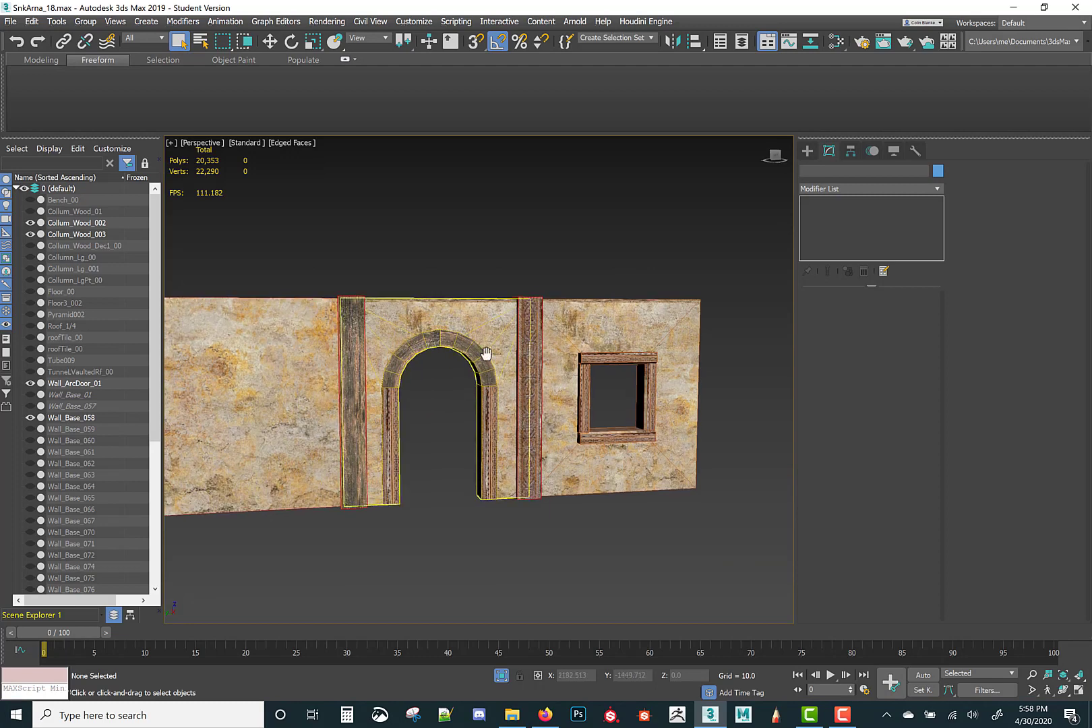
{"action": "scroll", "coordinate": [486, 353], "scroll_direction": "up", "scroll_amount": 4}
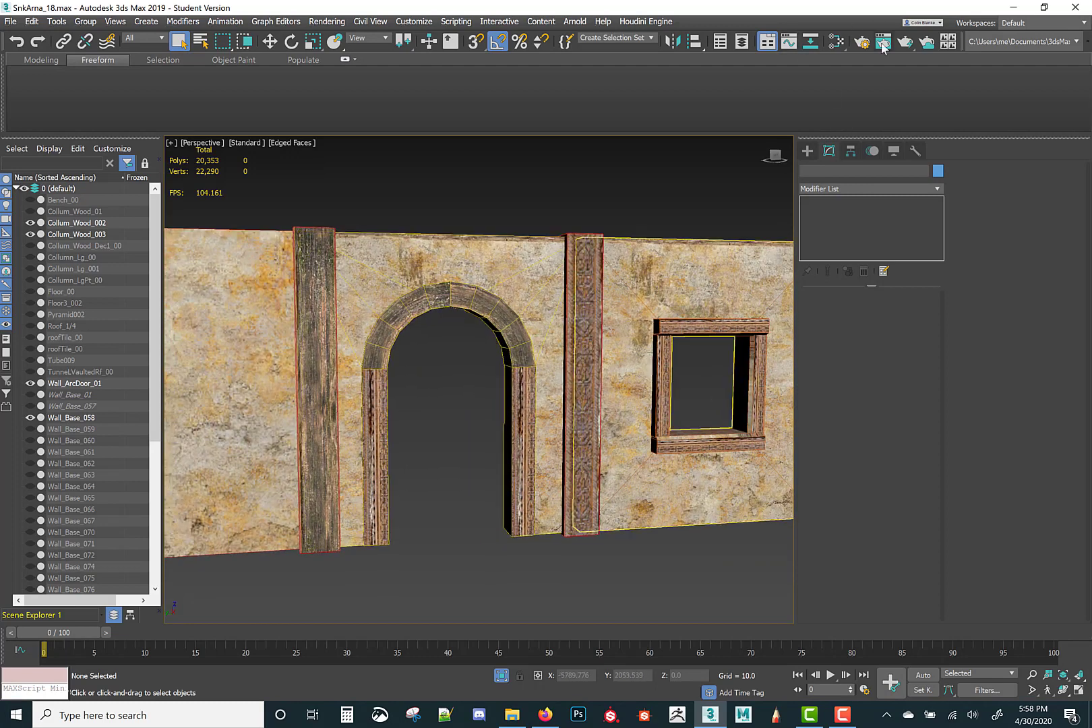
{"action": "left_click", "coordinate": [881, 46]}
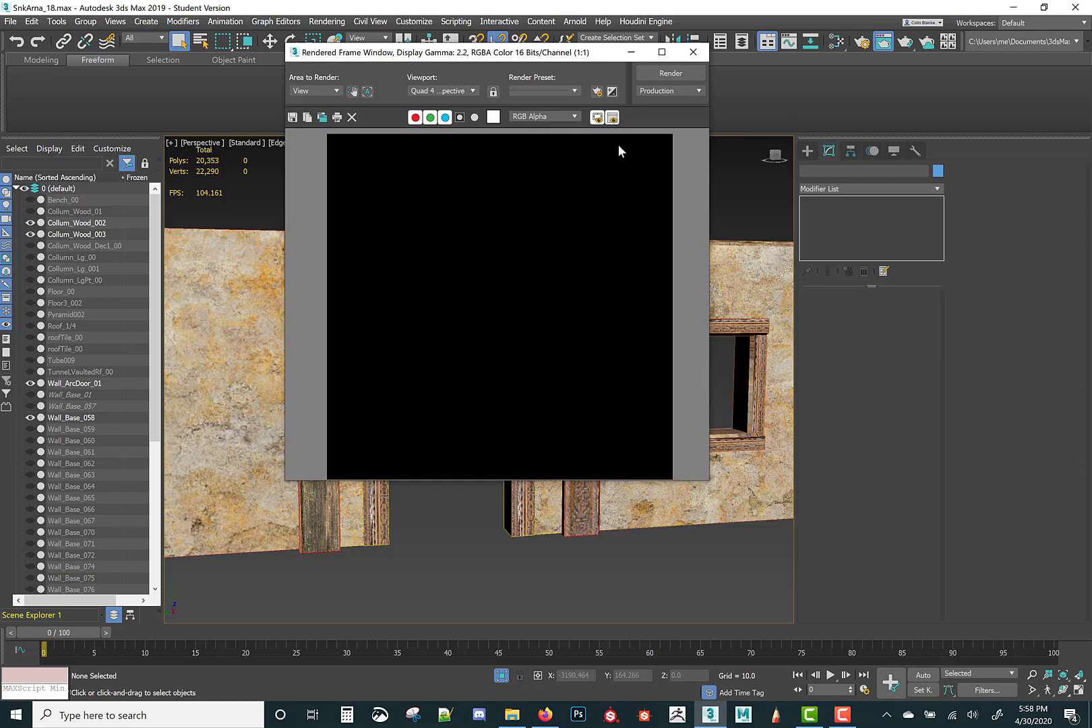
{"action": "left_click", "coordinate": [671, 73]}
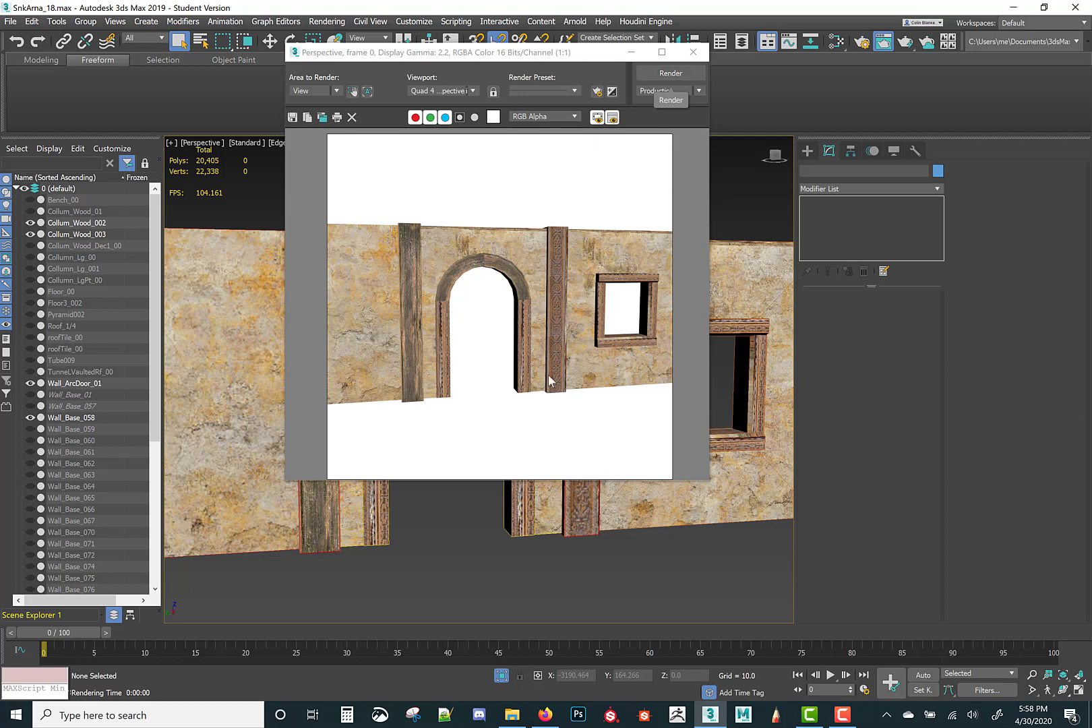
Step: Examine the columns, arch and plaster joints up close in the render, and close the rendered image
{"action": "scroll", "coordinate": [595, 284], "scroll_direction": "up", "scroll_amount": 3}
{"action": "scroll", "coordinate": [595, 285], "scroll_direction": "down", "scroll_amount": 3}
{"action": "scroll", "coordinate": [595, 284], "scroll_direction": "up", "scroll_amount": 1}
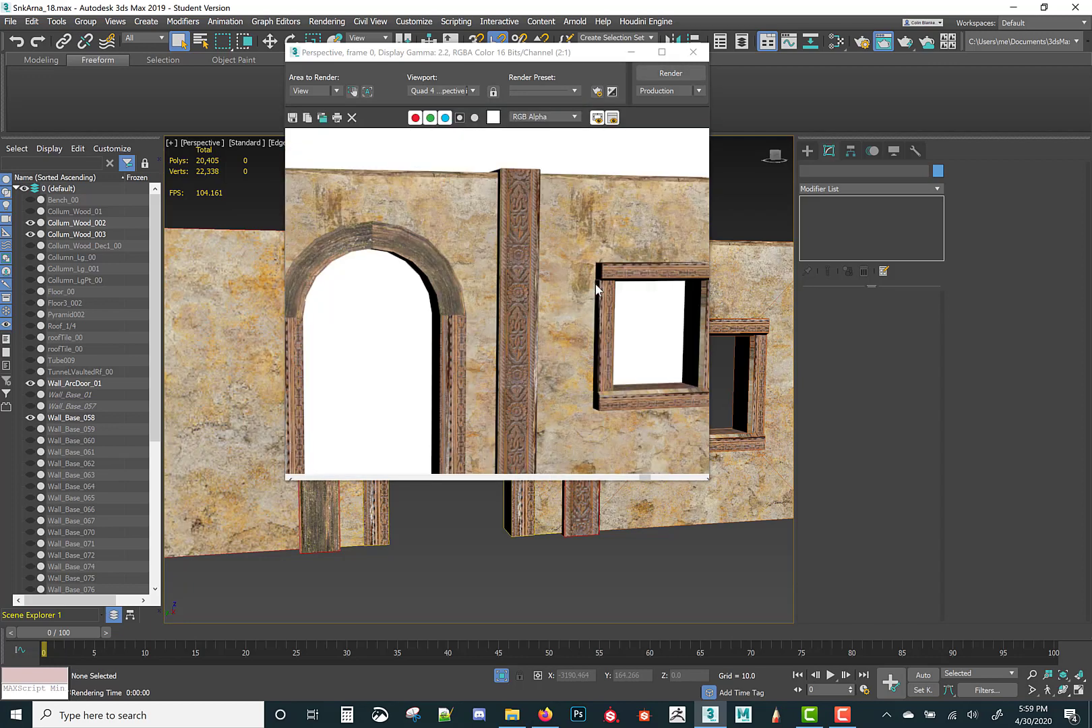
{"action": "middle_click_drag", "start_coordinate": [469, 277], "coordinate": [596, 261]}
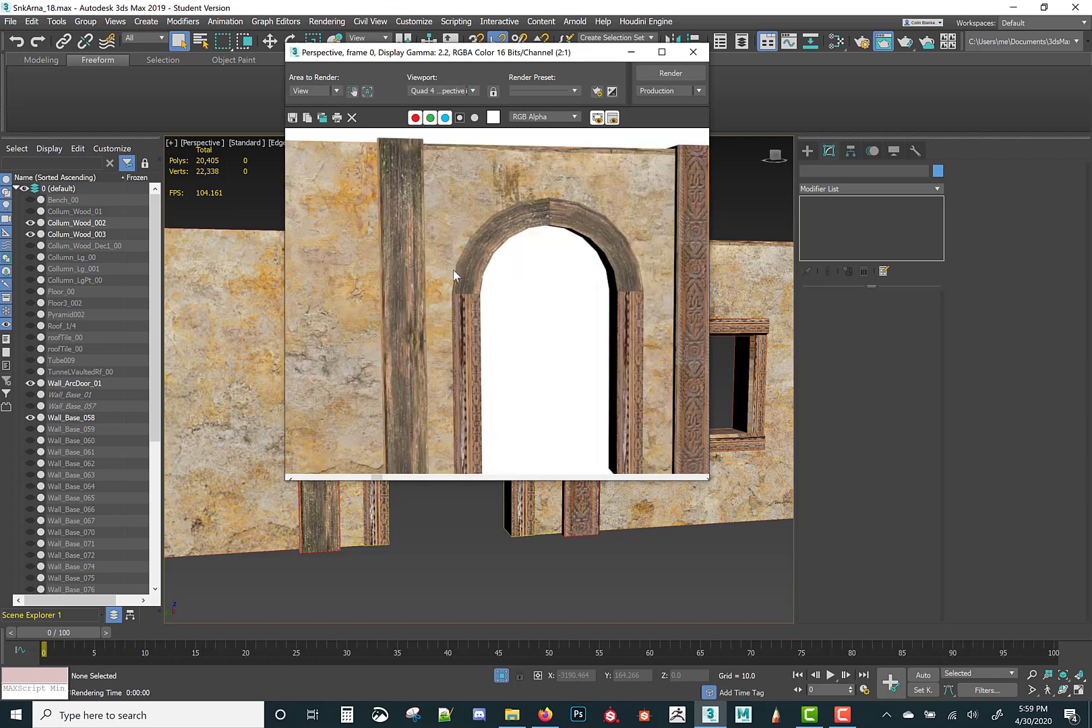
{"action": "middle_click_drag", "start_coordinate": [435, 247], "coordinate": [388, 252]}
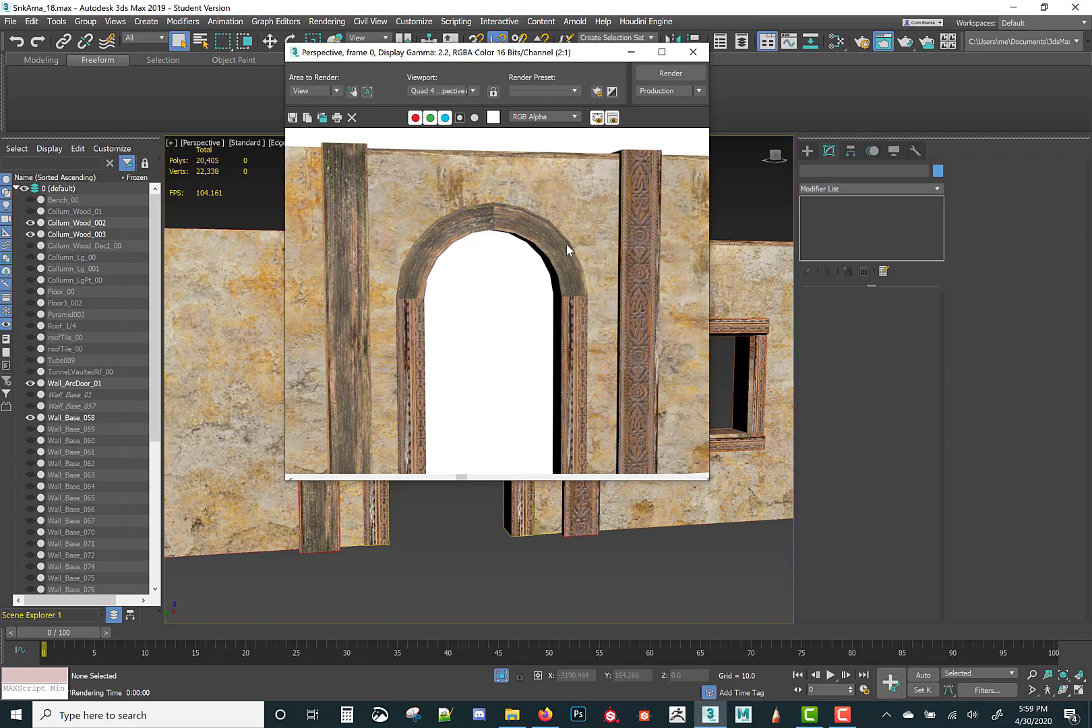
{"action": "scroll", "coordinate": [590, 316], "scroll_direction": "down", "scroll_amount": 1}
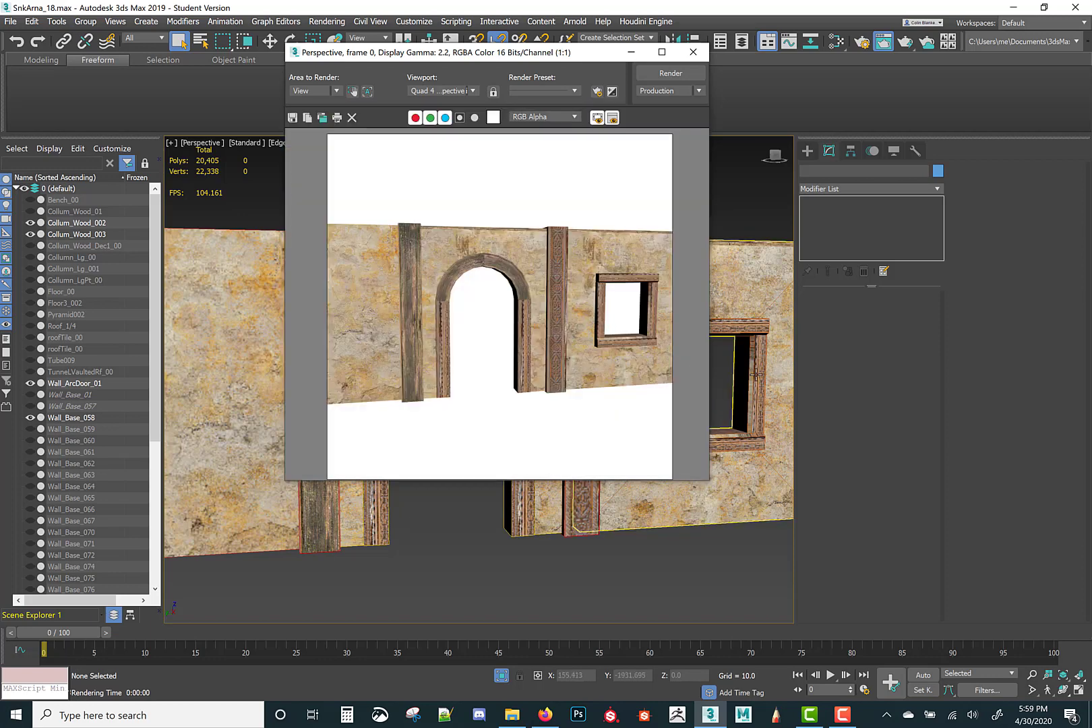
{"action": "left_click", "coordinate": [693, 52]}
{"action": "left_click", "coordinate": [843, 714]}
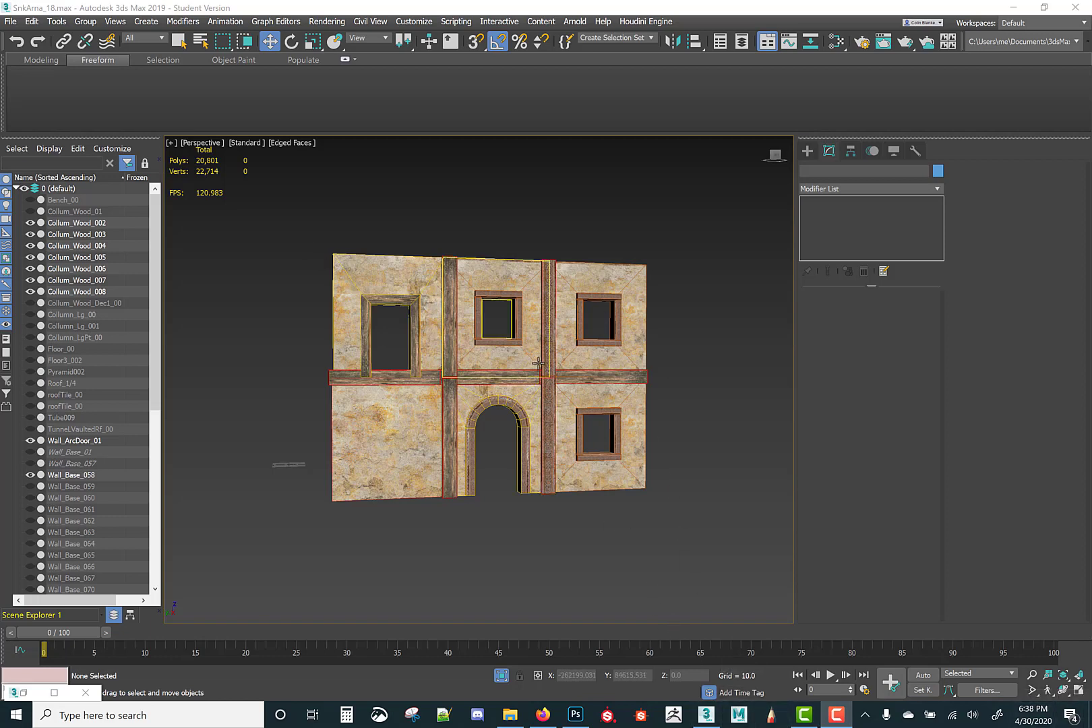
Step: Examine the carved window frames, columns and horizontal wood beams of the two-storey facade up close
{"action": "scroll", "coordinate": [546, 354], "scroll_direction": "up", "scroll_amount": 5}
{"action": "scroll", "coordinate": [489, 345], "scroll_direction": "down", "scroll_amount": 6}
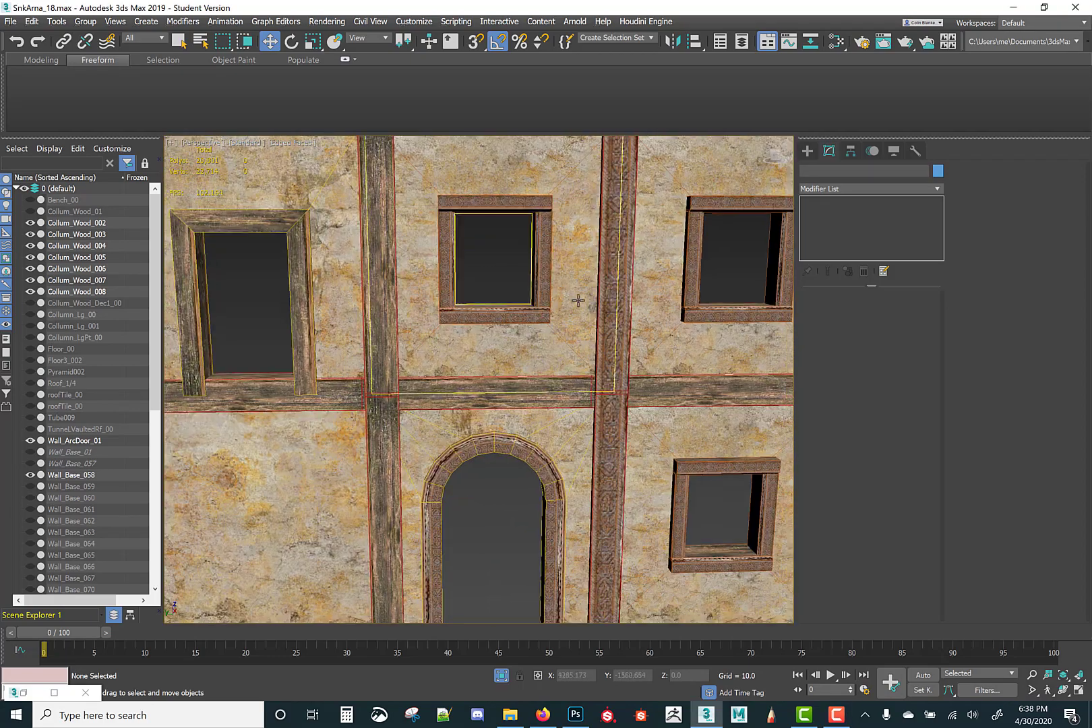
{"action": "scroll", "coordinate": [578, 300], "scroll_direction": "up", "scroll_amount": 2}
{"action": "middle_click_drag", "start_coordinate": [578, 301], "coordinate": [251, 345]}
{"action": "scroll", "coordinate": [441, 296], "scroll_direction": "up", "scroll_amount": 2}
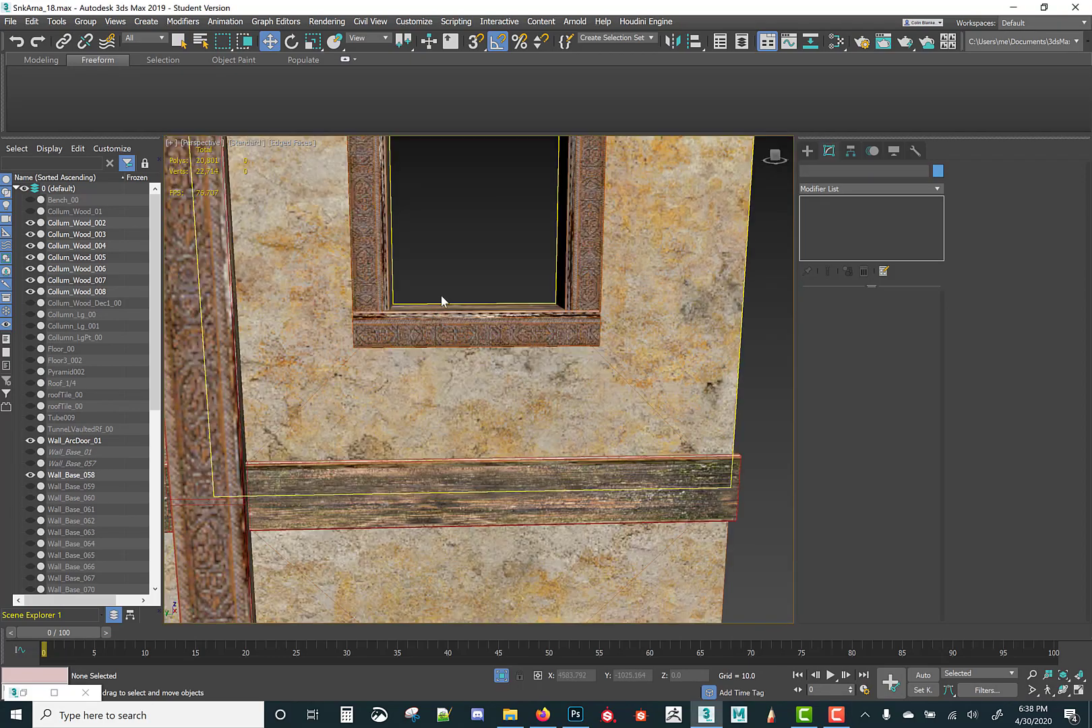
{"action": "middle_click_drag", "start_coordinate": [417, 343], "coordinate": [571, 391], "text": "alt"}
{"action": "scroll", "coordinate": [699, 334], "scroll_direction": "down", "scroll_amount": 3}
{"action": "scroll", "coordinate": [576, 324], "scroll_direction": "up", "scroll_amount": 4}
{"action": "scroll", "coordinate": [580, 314], "scroll_direction": "up", "scroll_amount": 2}
{"action": "scroll", "coordinate": [571, 392], "scroll_direction": "down", "scroll_amount": 3}
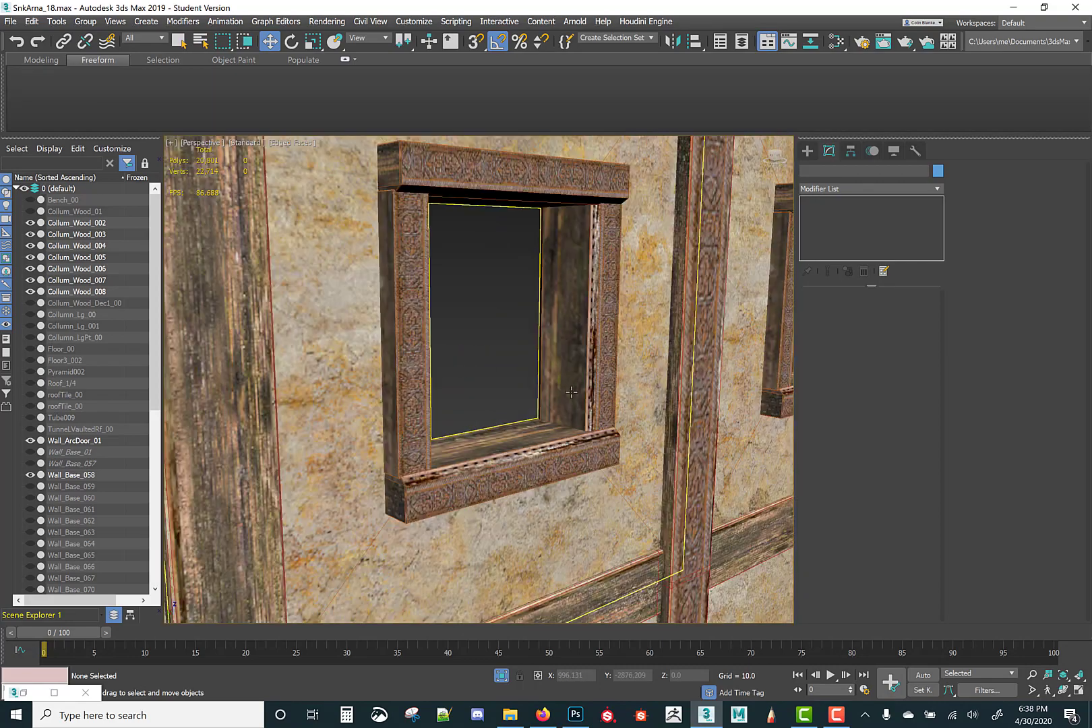
Step: Render the perspective view of the upper window, inspect its carved frame and wood sill up close, and close the render
{"action": "left_click", "coordinate": [864, 46]}
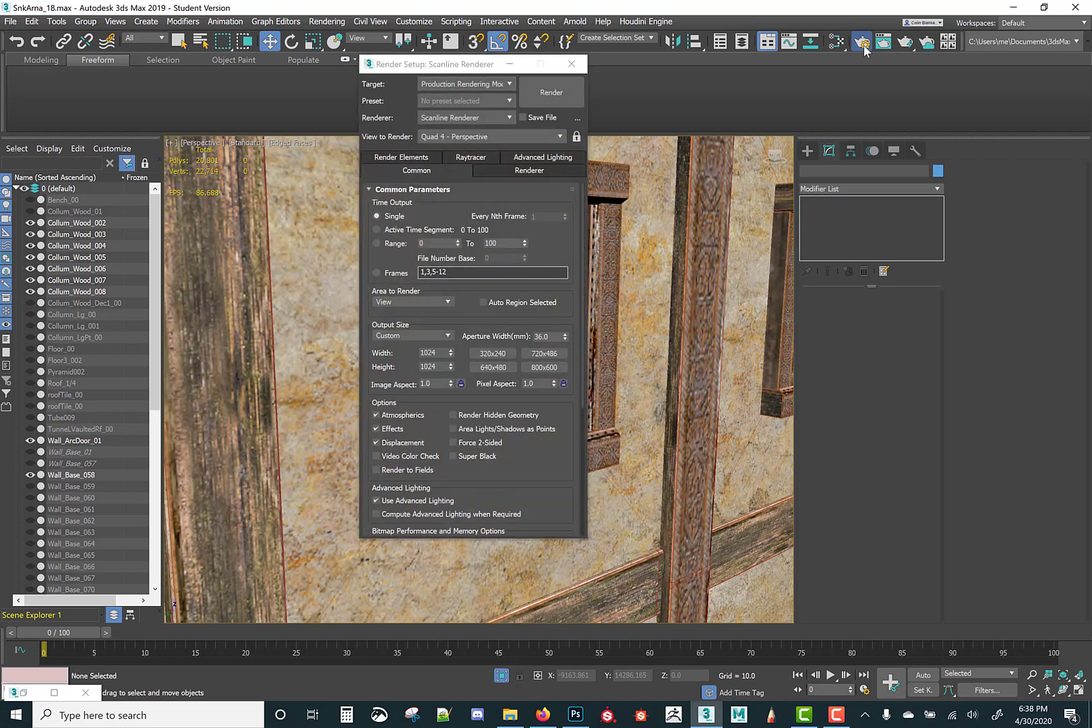
{"action": "left_click", "coordinate": [577, 64]}
{"action": "left_click", "coordinate": [880, 45]}
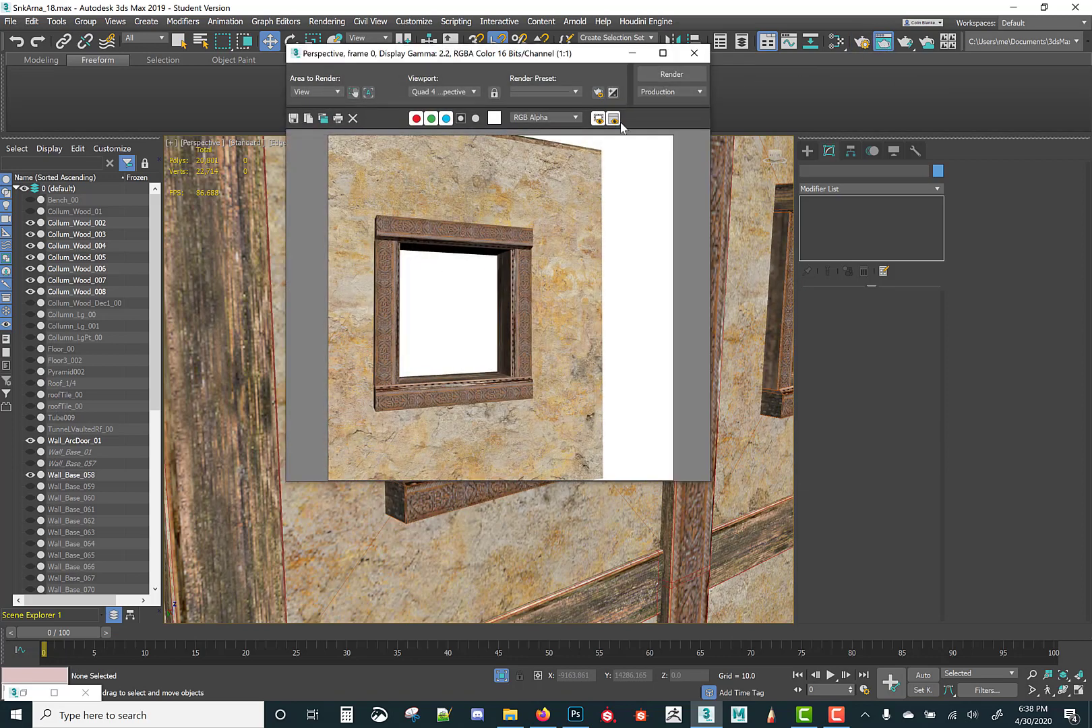
{"action": "left_click", "coordinate": [645, 72]}
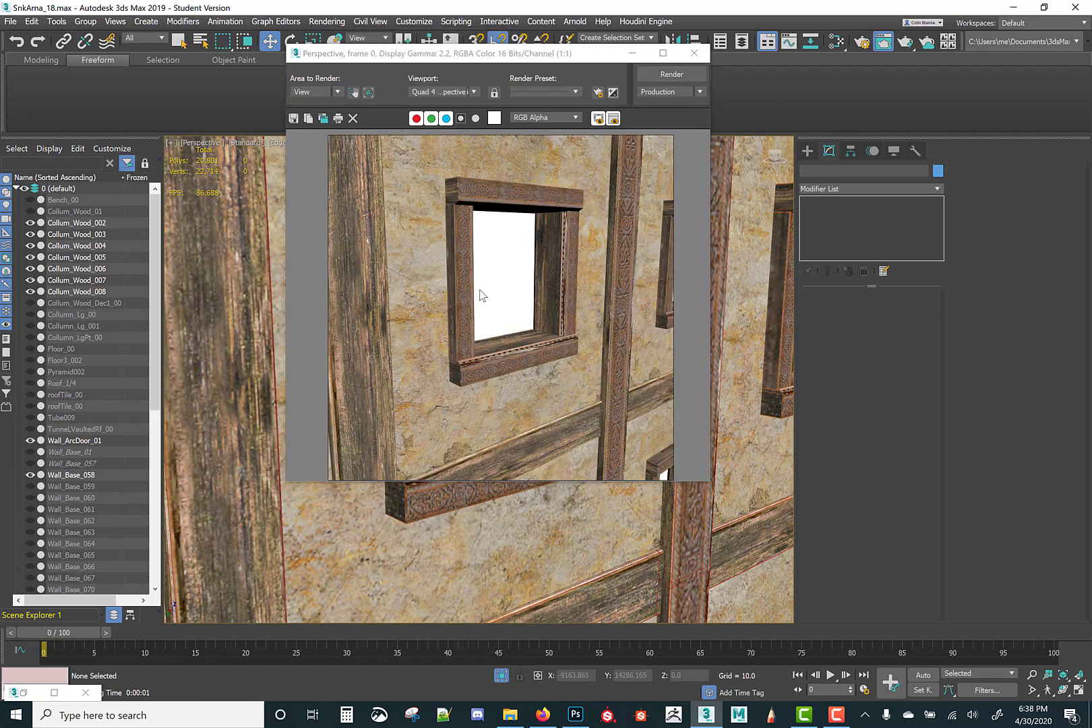
{"action": "scroll", "coordinate": [565, 294], "scroll_direction": "up", "scroll_amount": 3}
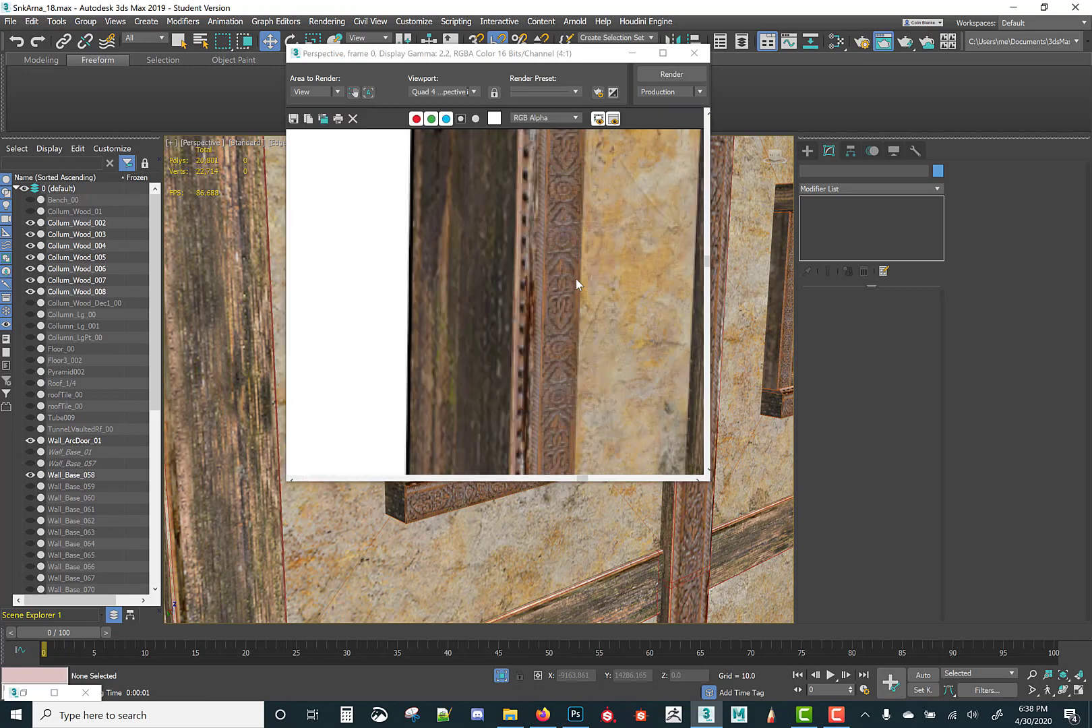
{"action": "scroll", "coordinate": [576, 278], "scroll_direction": "down", "scroll_amount": 1}
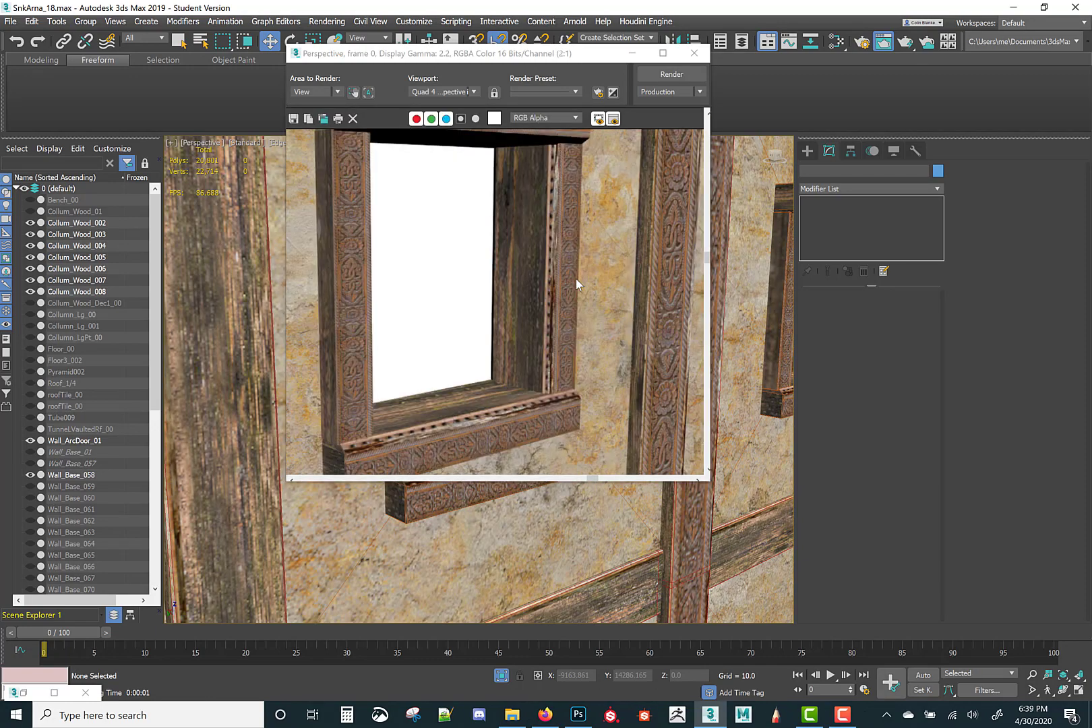
{"action": "scroll", "coordinate": [575, 278], "scroll_direction": "down", "scroll_amount": 1}
{"action": "left_click", "coordinate": [693, 53]}
Step: Examine the window and door openings, wood trim and columns up close, and view the whole two-storey facade
{"action": "middle_click_drag", "start_coordinate": [571, 287], "coordinate": [552, 290], "text": "alt"}
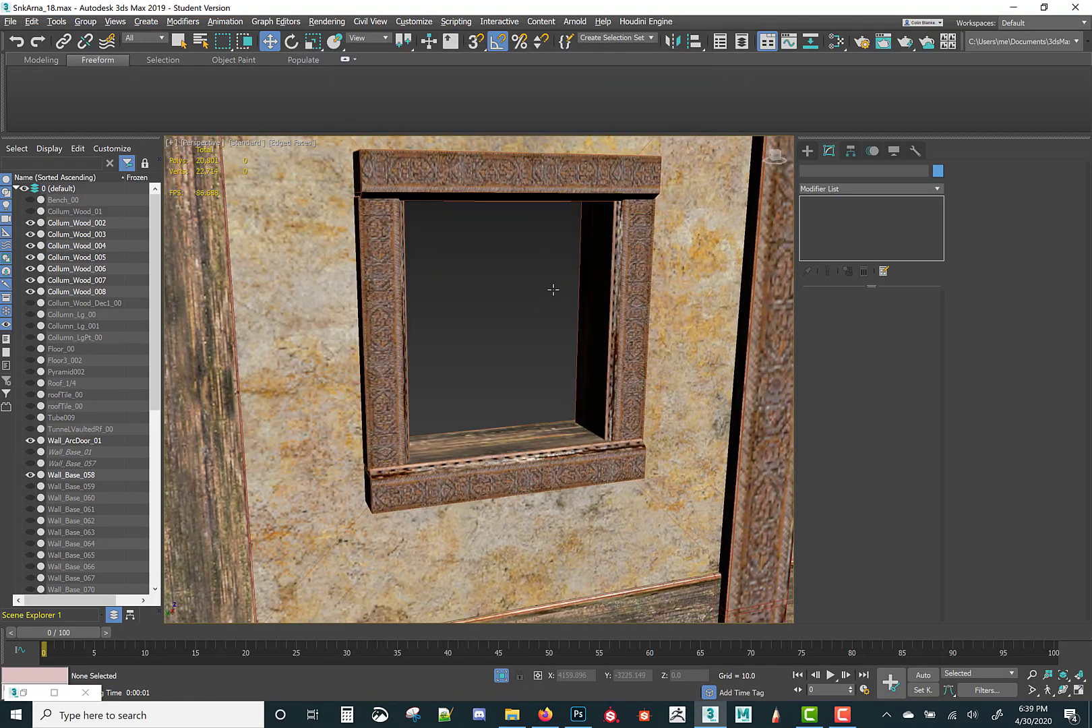
{"action": "scroll", "coordinate": [552, 290], "scroll_direction": "down", "scroll_amount": 5}
{"action": "middle_click_drag", "start_coordinate": [619, 360], "coordinate": [554, 352]}
{"action": "middle_click_drag", "start_coordinate": [640, 337], "coordinate": [619, 339], "text": "alt"}
{"action": "scroll", "coordinate": [391, 324], "scroll_direction": "up", "scroll_amount": 5}
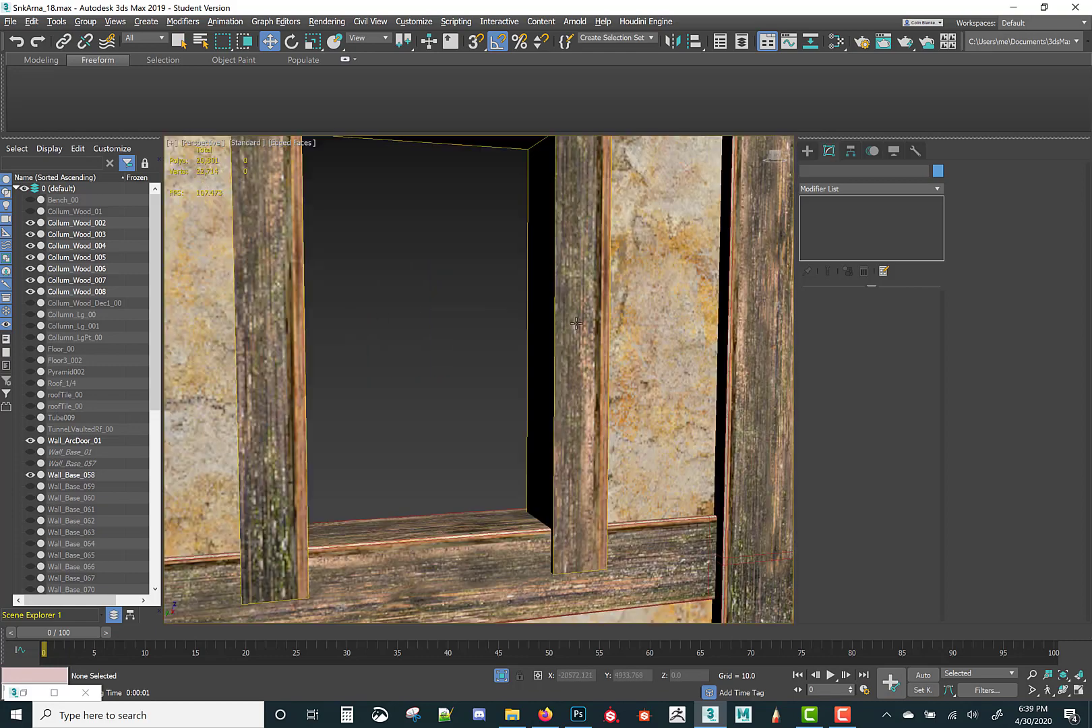
{"action": "scroll", "coordinate": [576, 323], "scroll_direction": "down", "scroll_amount": 5}
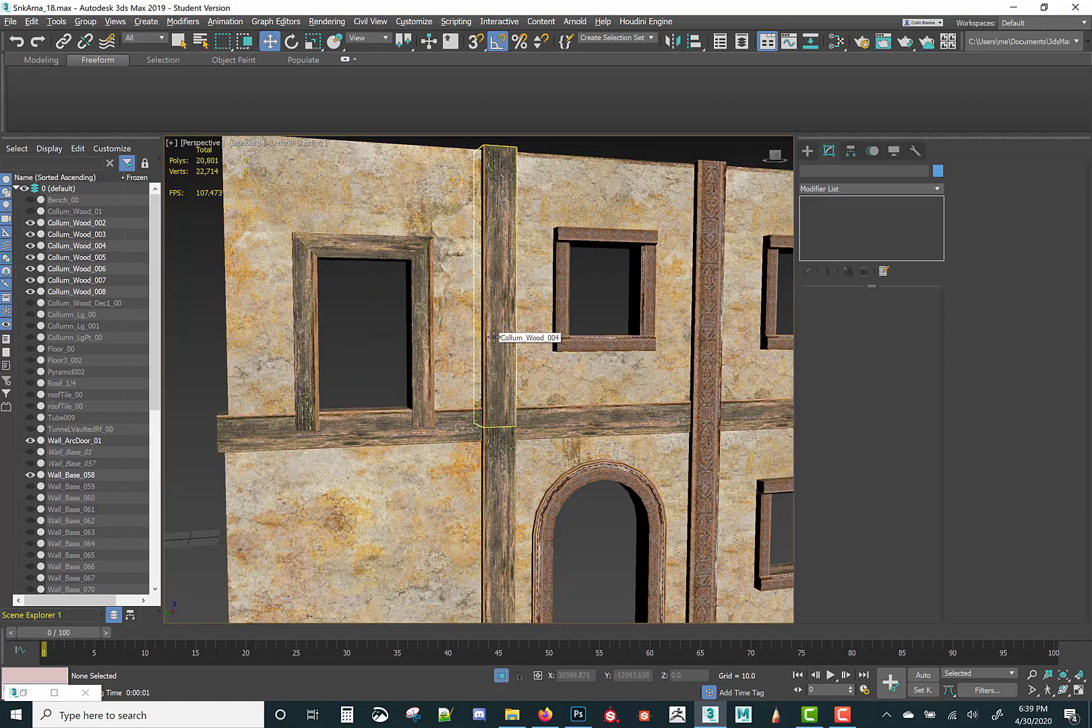
{"action": "scroll", "coordinate": [498, 337], "scroll_direction": "down", "scroll_amount": 5}
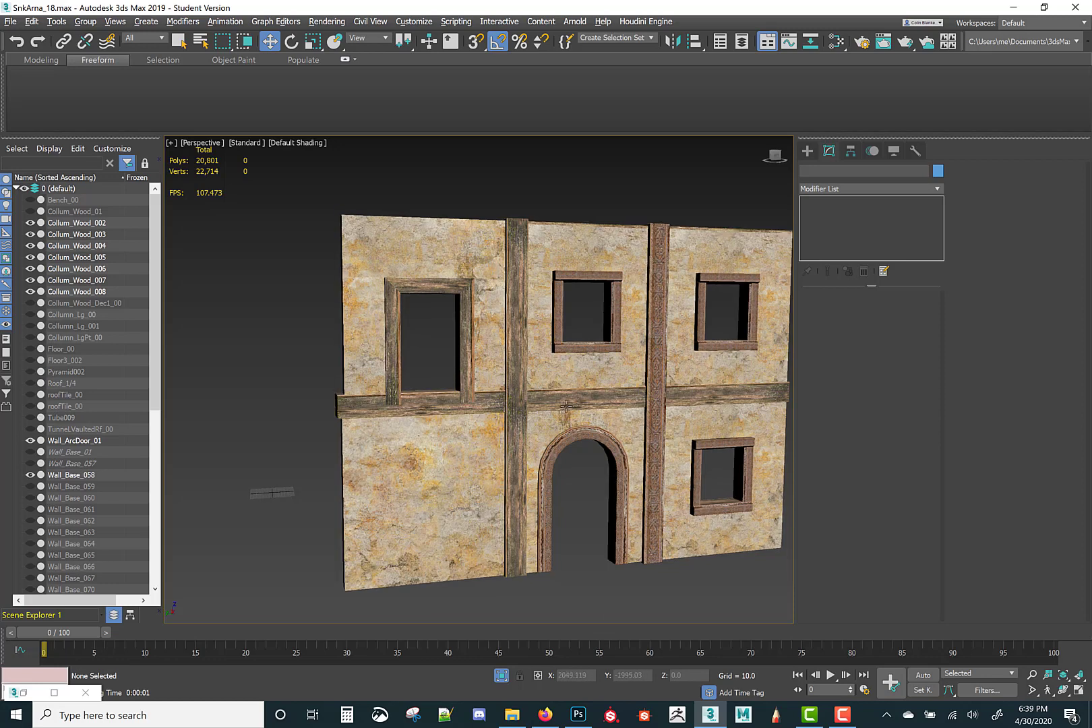
{"action": "middle_click_drag", "start_coordinate": [566, 407], "coordinate": [505, 399]}
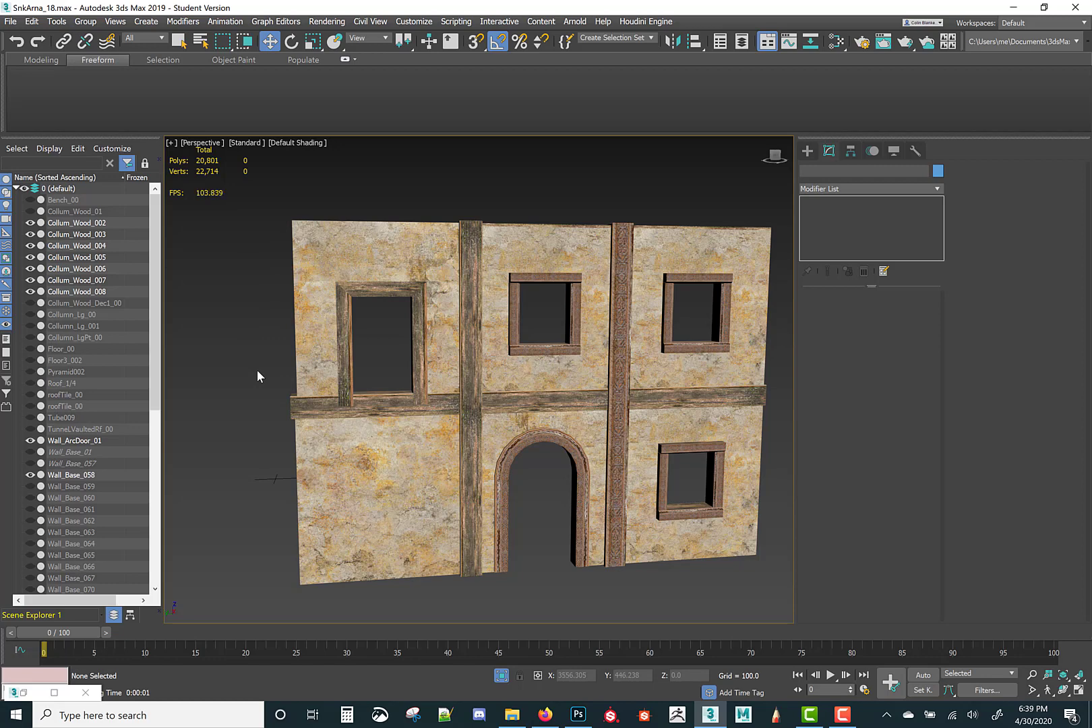
Step: Open the Slate Material Editor and view the full image of the Map #13 bitmap, then close it
{"action": "key", "text": "m"}
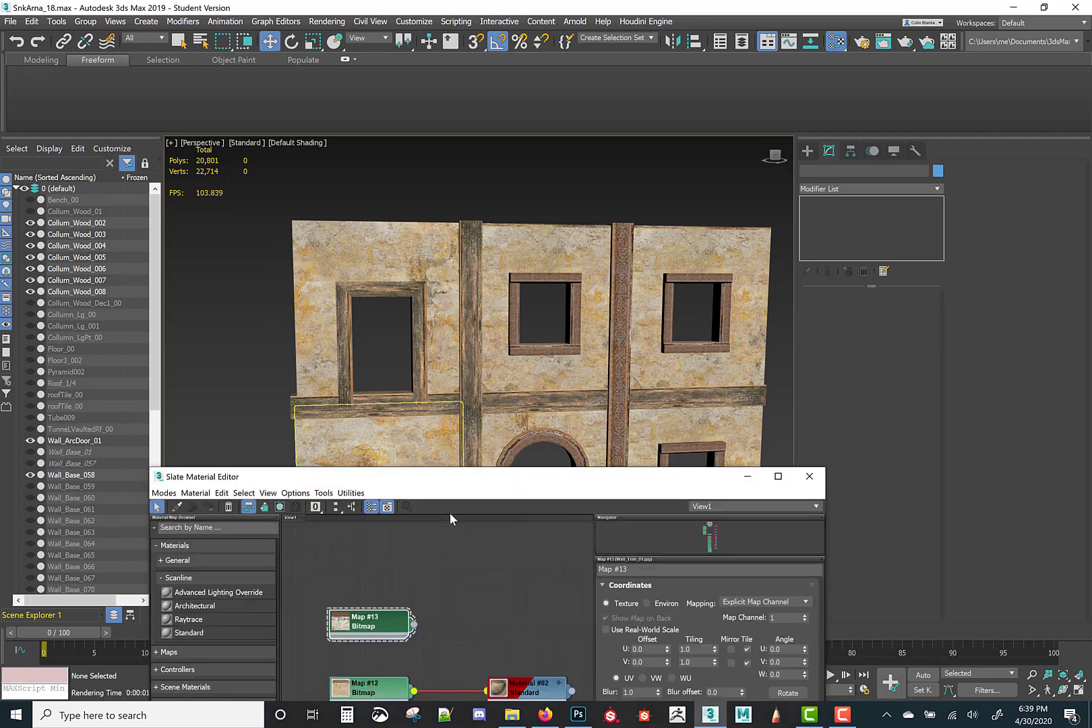
{"action": "left_click_drag", "start_coordinate": [458, 477], "coordinate": [334, 289]}
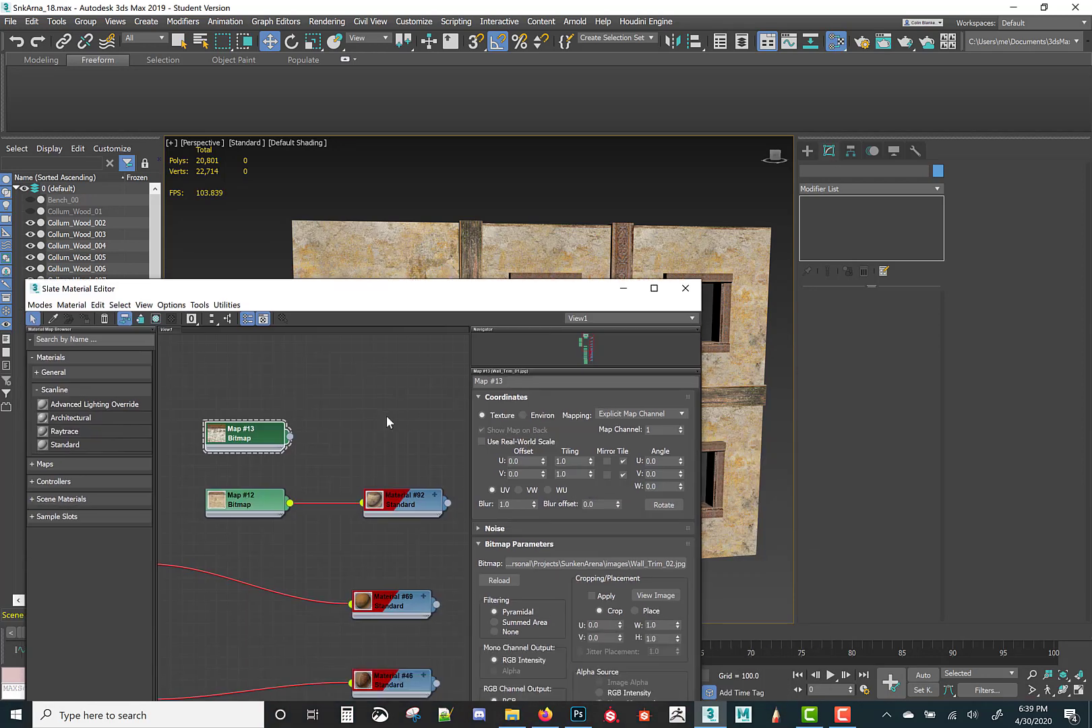
{"action": "left_click", "coordinate": [653, 596]}
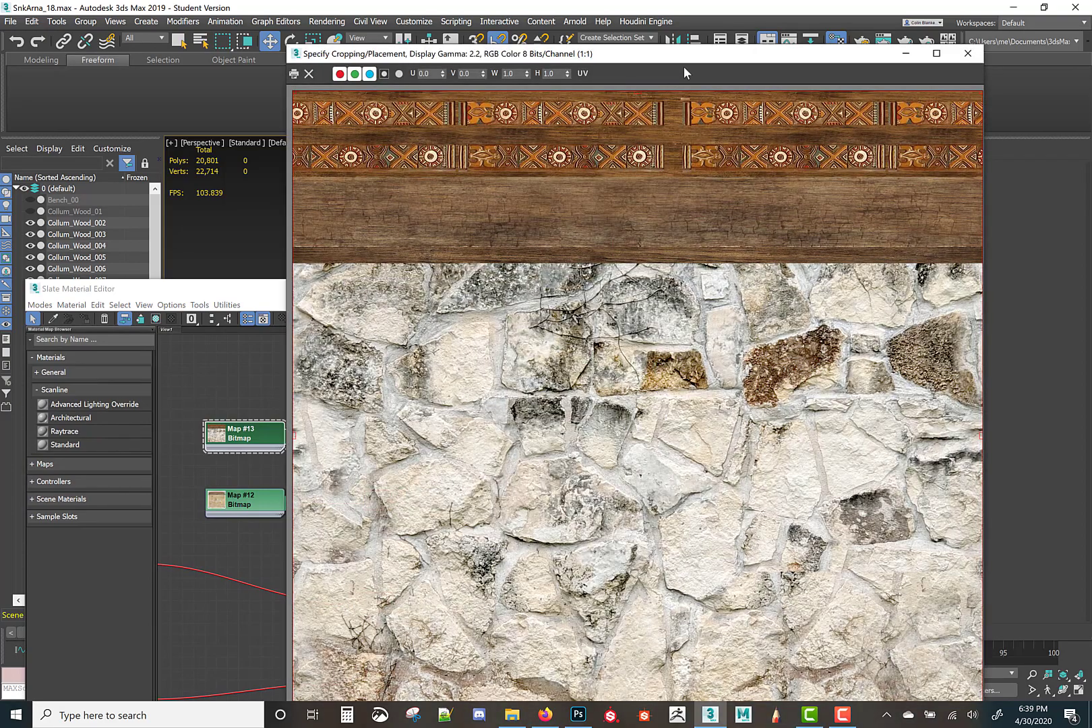
{"action": "left_click_drag", "start_coordinate": [699, 52], "coordinate": [581, 5]}
{"action": "left_click", "coordinate": [818, 5]}
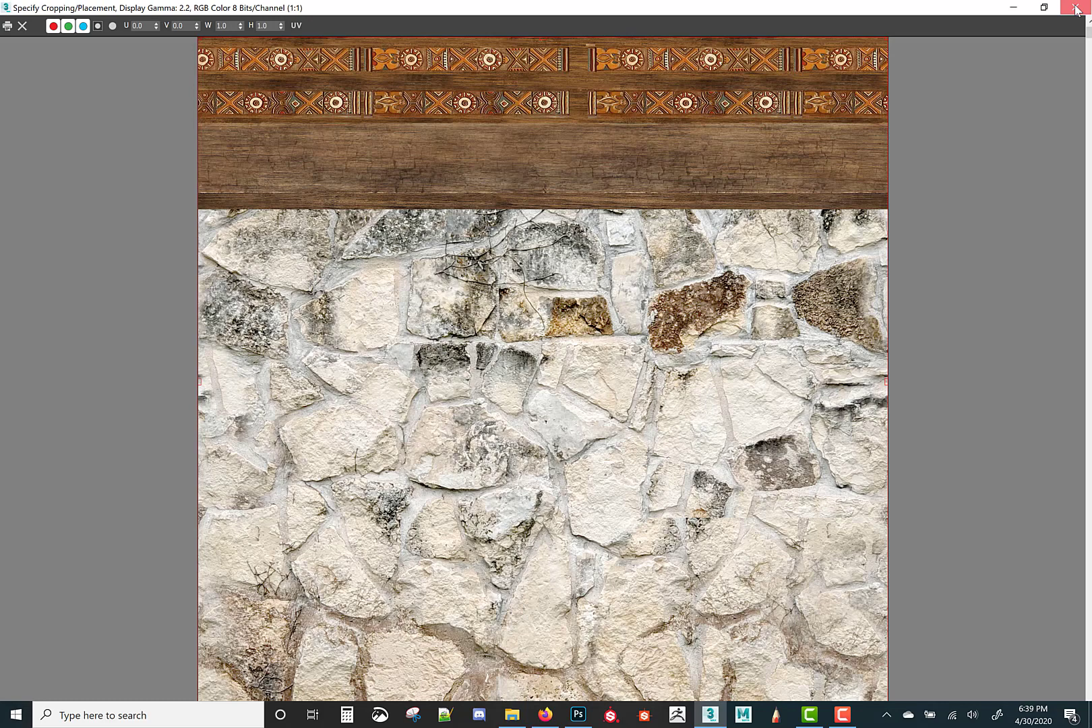
{"action": "left_click", "coordinate": [1075, 6]}
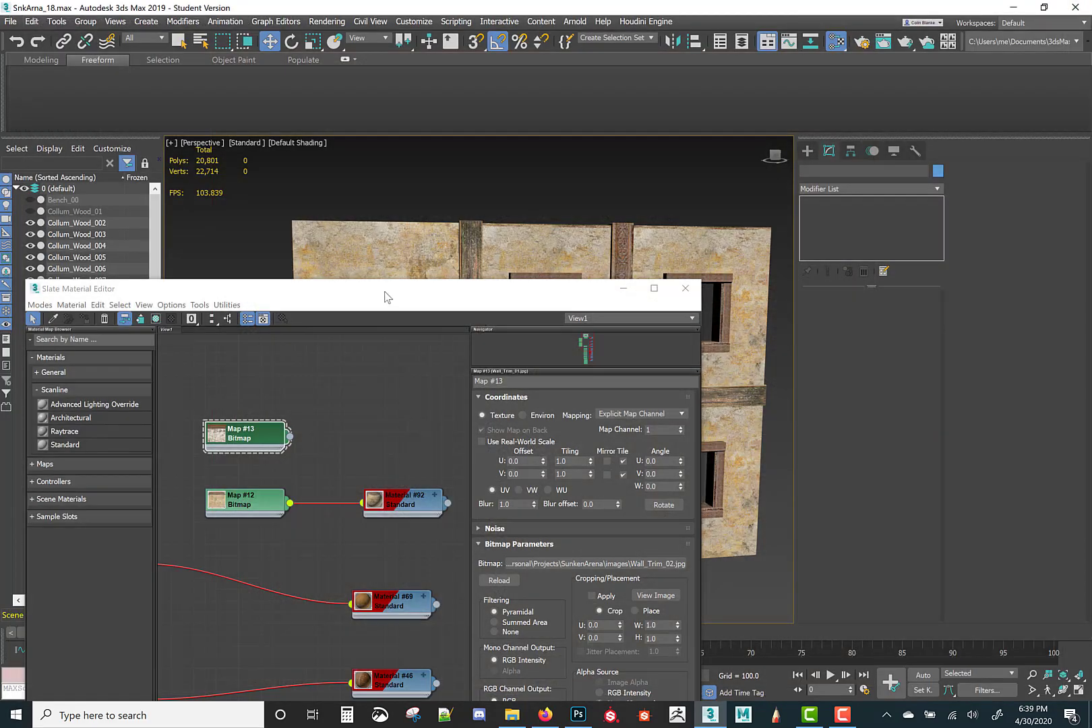
Step: Connect the Map #13 stone trim bitmap to Material #92 in place of Map #12, and minimise the material editor
{"action": "left_click_drag", "start_coordinate": [385, 291], "coordinate": [476, 244]}
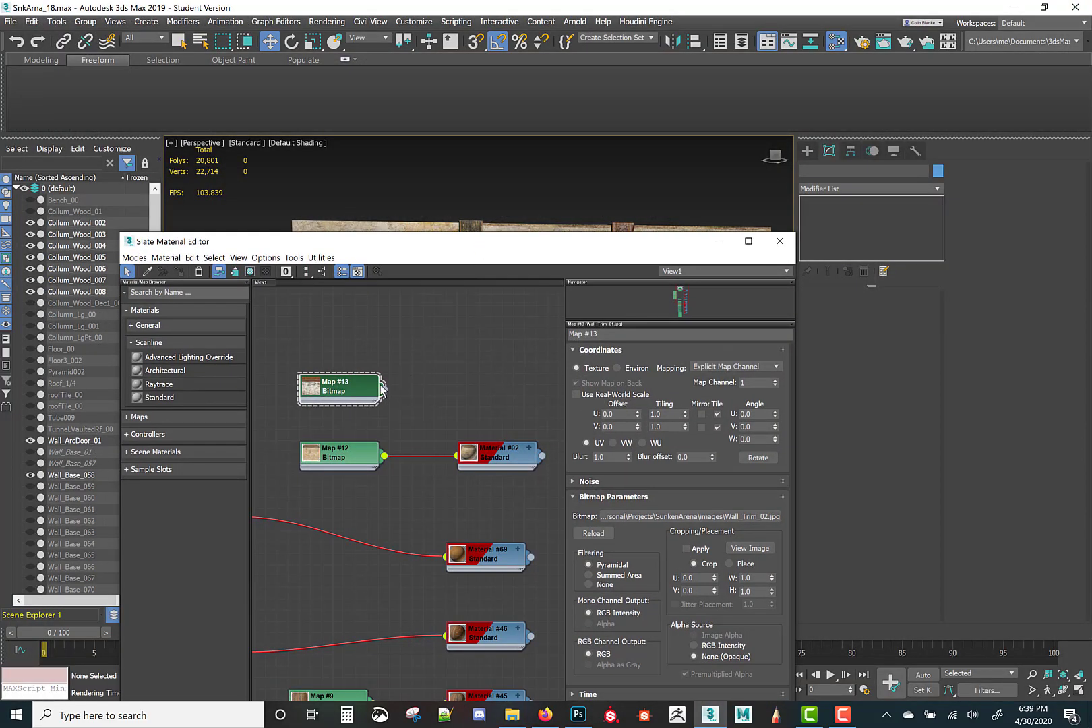
{"action": "left_click_drag", "start_coordinate": [459, 448], "coordinate": [459, 480]}
{"action": "left_click", "coordinate": [718, 241]}
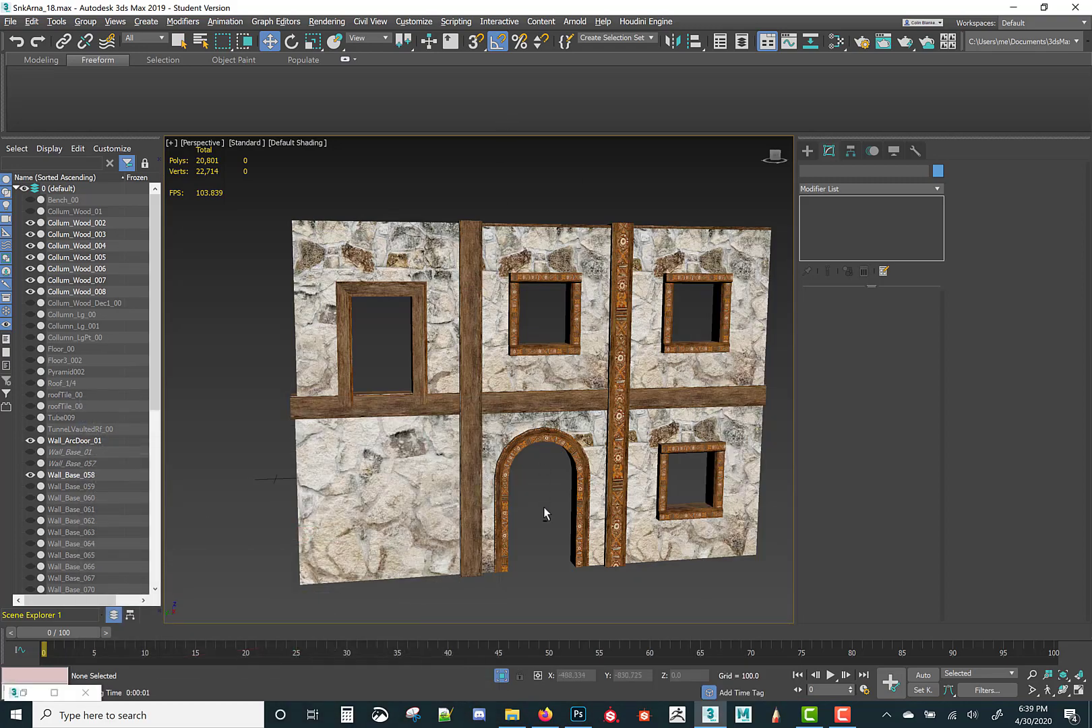
Step: Examine the stone walls, painted wood bands, window frames and arch of the retextured facade from near and far
{"action": "middle_click_drag", "start_coordinate": [543, 507], "coordinate": [531, 431], "text": "alt"}
{"action": "scroll", "coordinate": [536, 459], "scroll_direction": "up", "scroll_amount": 4}
{"action": "scroll", "coordinate": [531, 385], "scroll_direction": "down", "scroll_amount": 4}
{"action": "middle_click_drag", "start_coordinate": [531, 432], "coordinate": [528, 468], "text": "alt"}
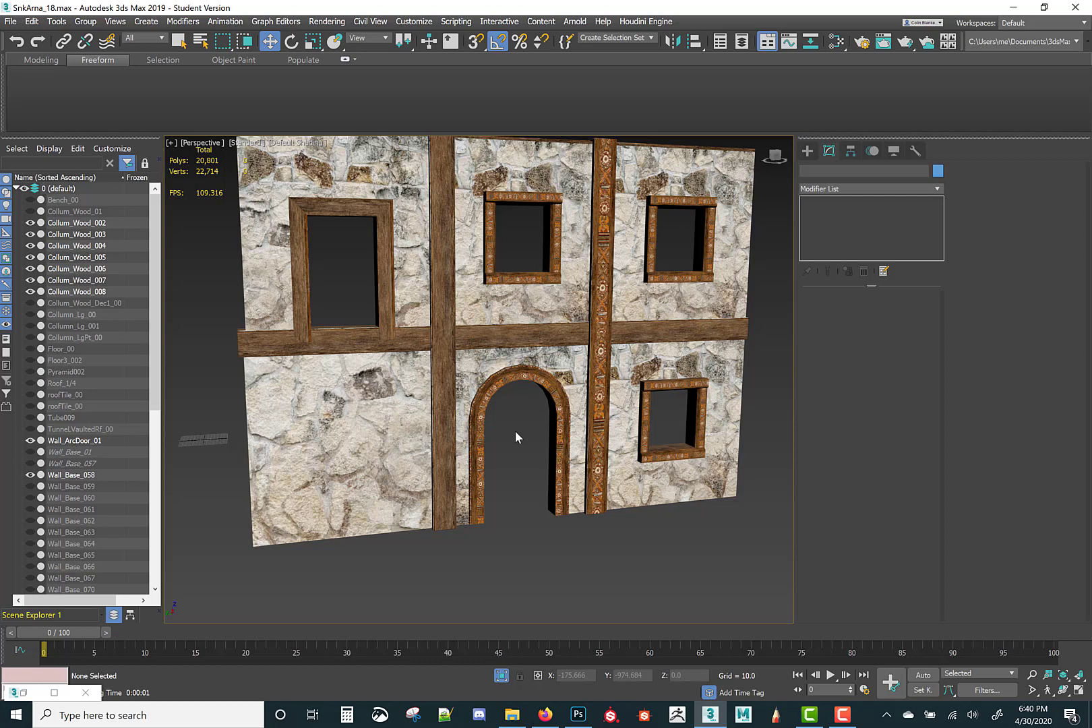
{"action": "middle_click_drag", "start_coordinate": [469, 485], "coordinate": [465, 521]}
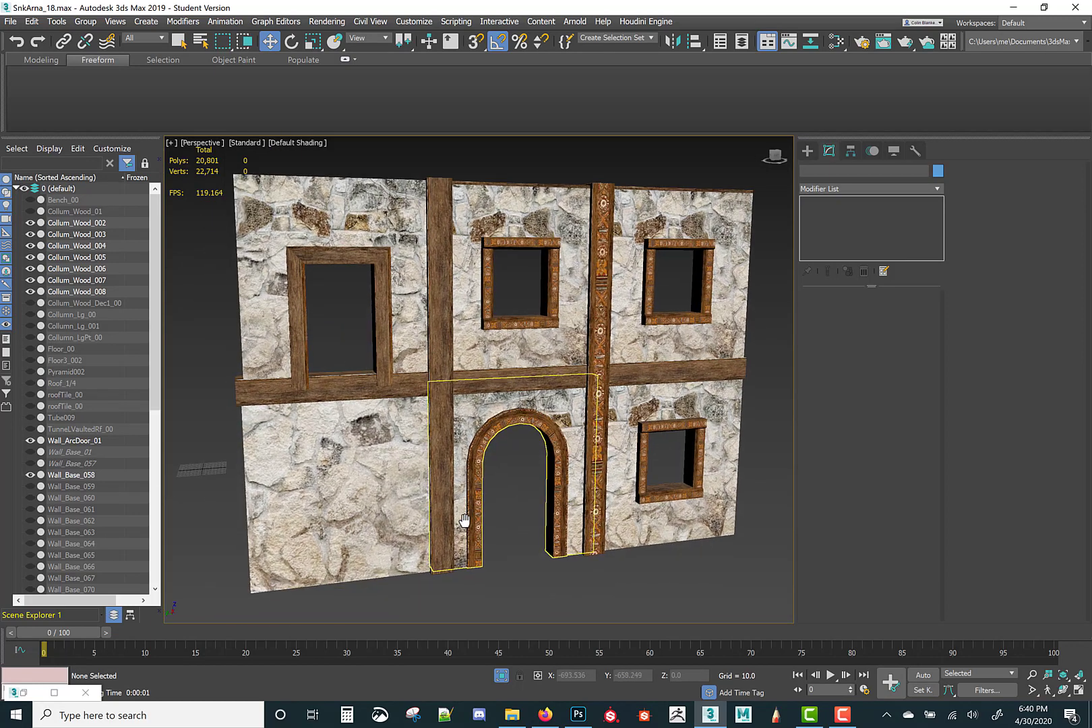
{"action": "scroll", "coordinate": [464, 521], "scroll_direction": "down", "scroll_amount": 5}
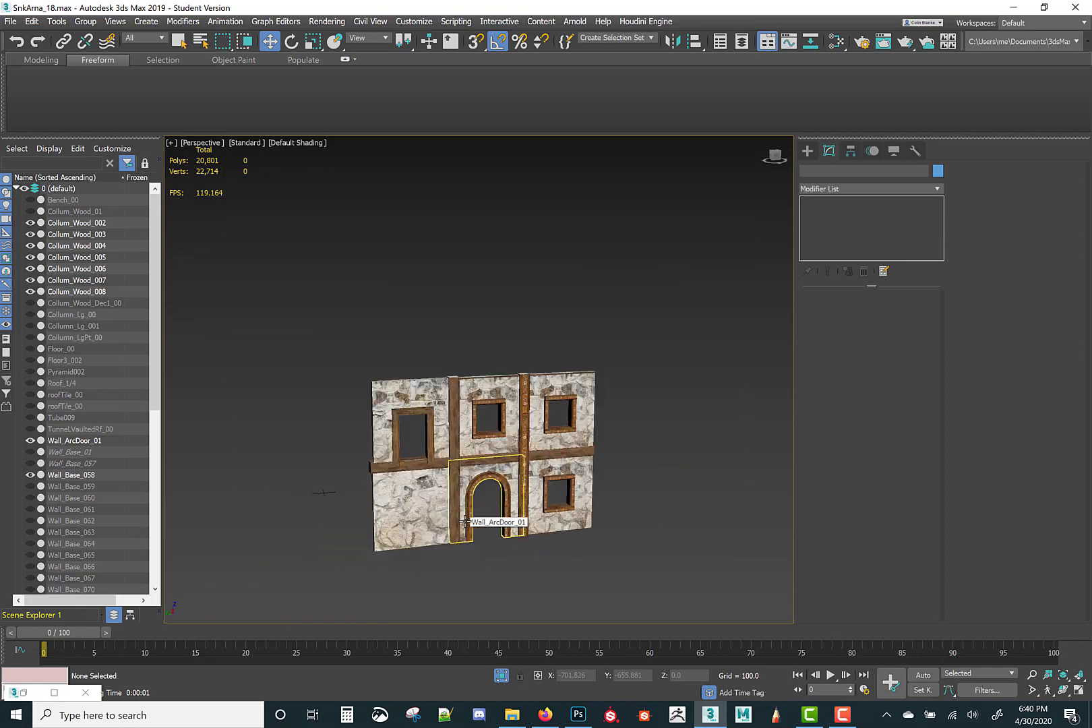
{"action": "middle_click_drag", "start_coordinate": [625, 569], "coordinate": [633, 471]}
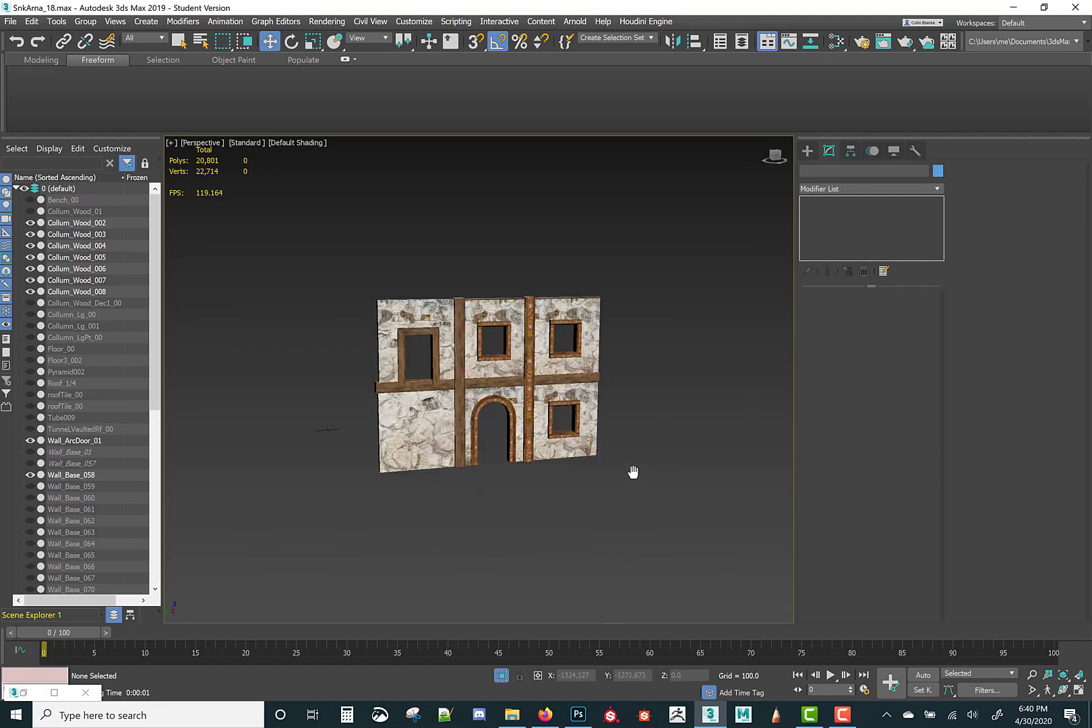